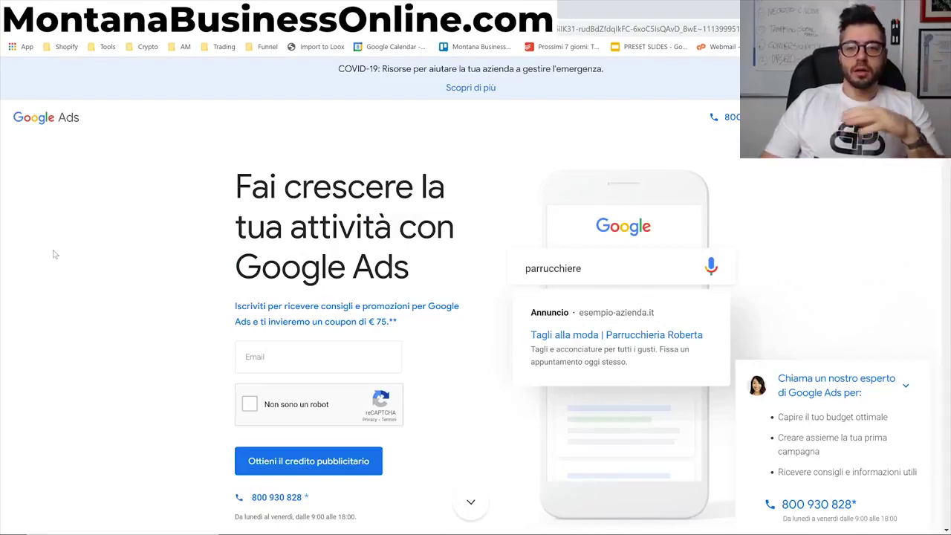
- Look over the Google Ads €75 coupon landing page and return to the search results for "google ads 75 euro"
scroll(53, 254, "down", 3)
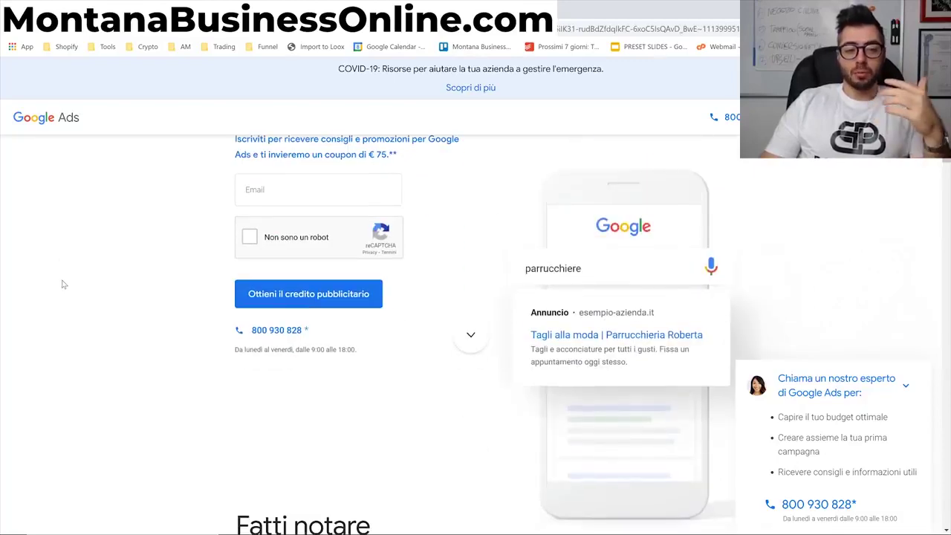
scroll(64, 285, "down", 5)
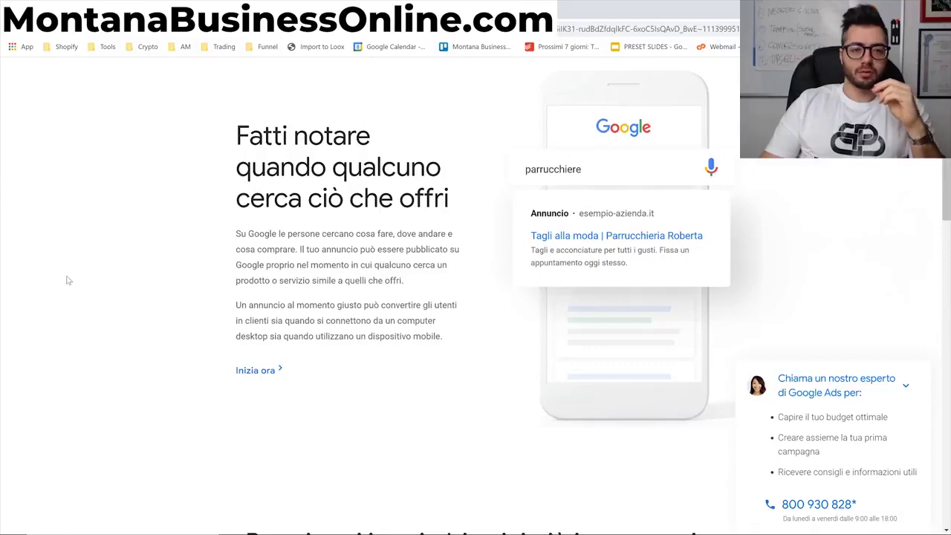
scroll(65, 284, "up", 2)
scroll(65, 285, "up", 2)
key("alt+Left")
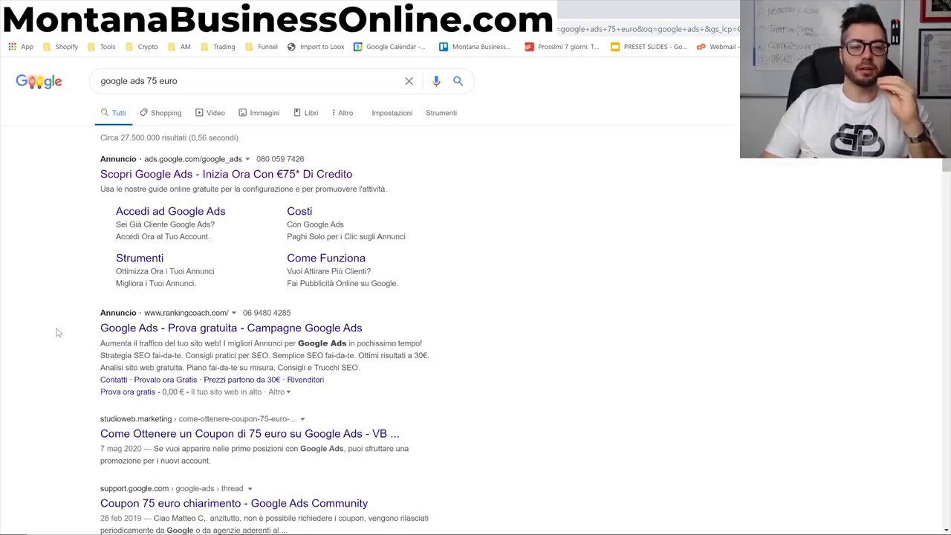
- Bring up the billing entries in the existing Google Ads account's tools, including the link options for Impostazioni
key("alt+Right")
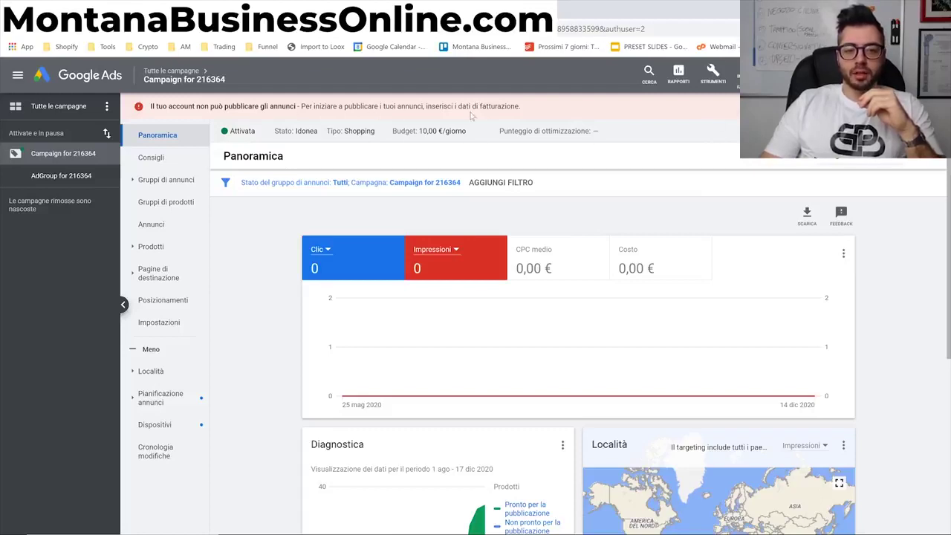
left_click(712, 74)
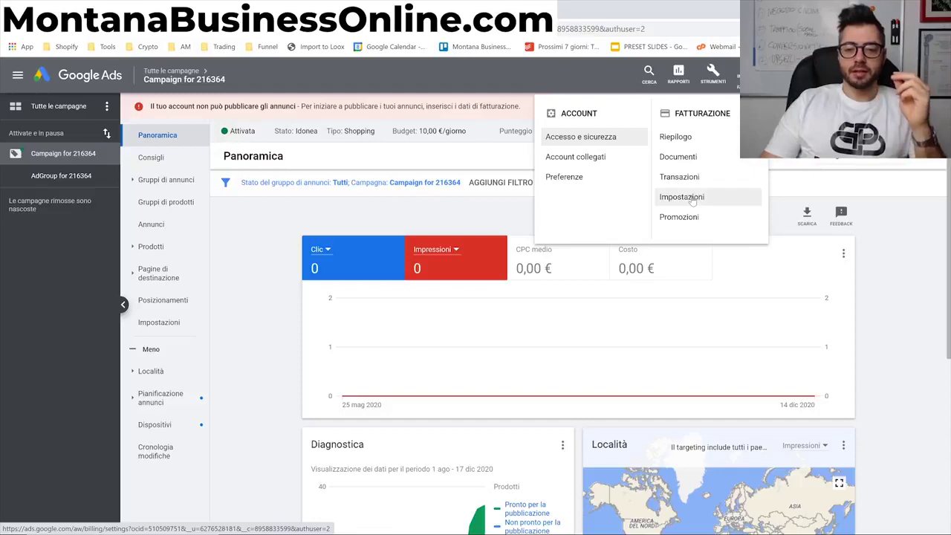
right_click(691, 201)
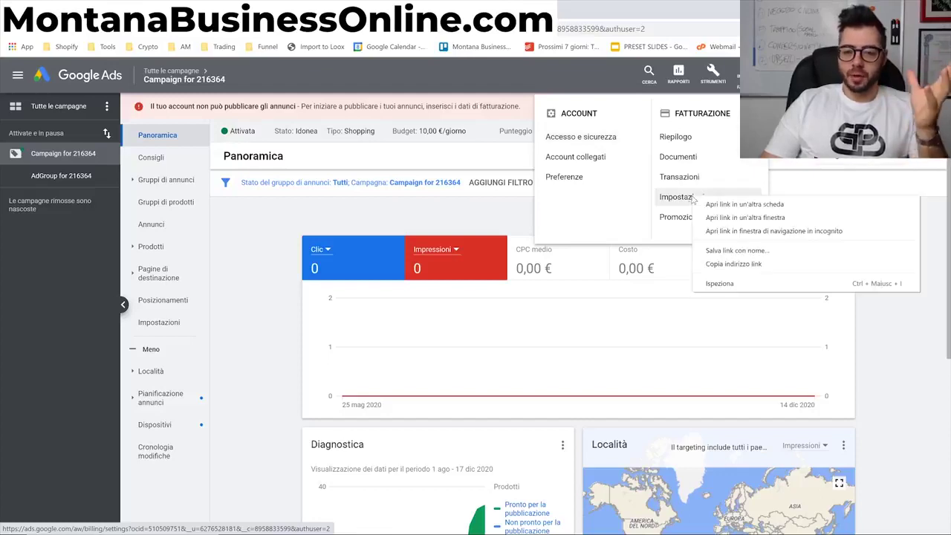
left_click(728, 216)
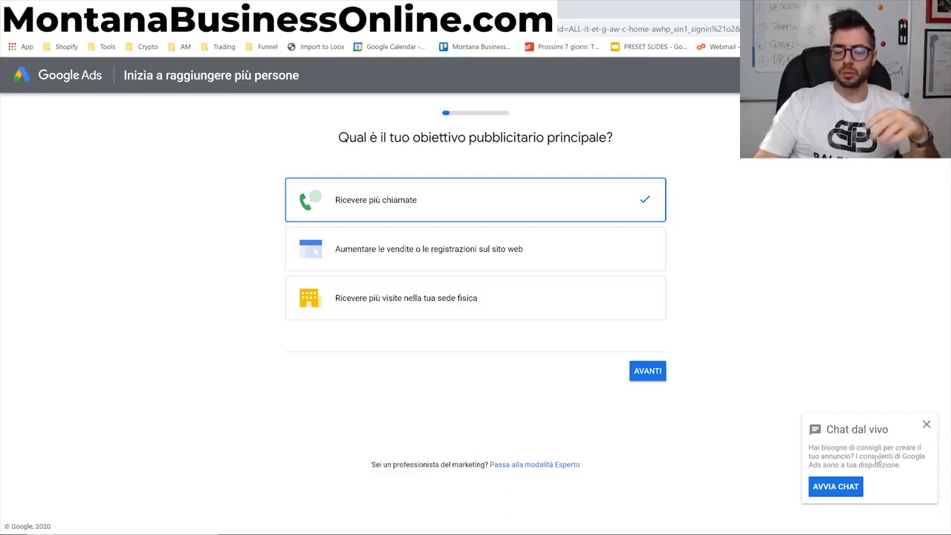
- Open the €75 credit ad from the "google ads 75 euro" search results and look through its landing page
key("ctrl+Tab")
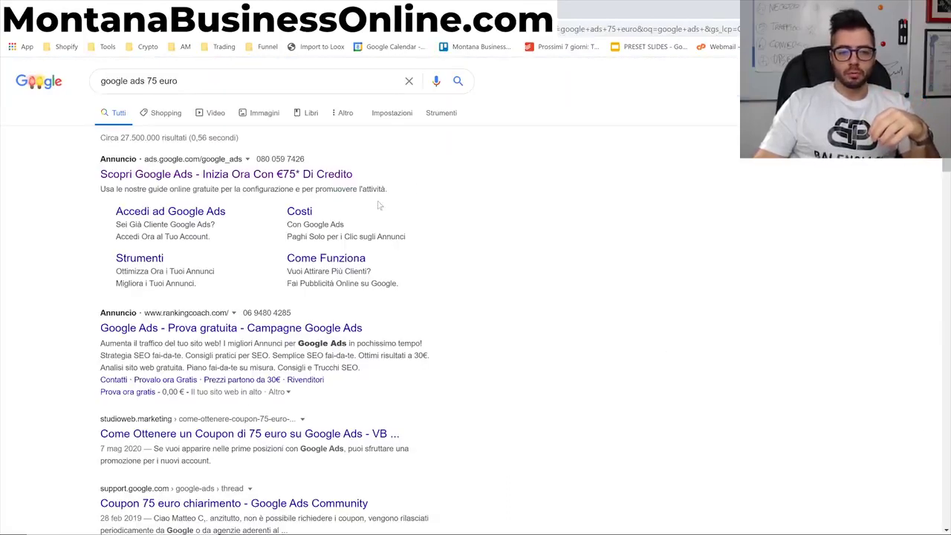
left_click(242, 175)
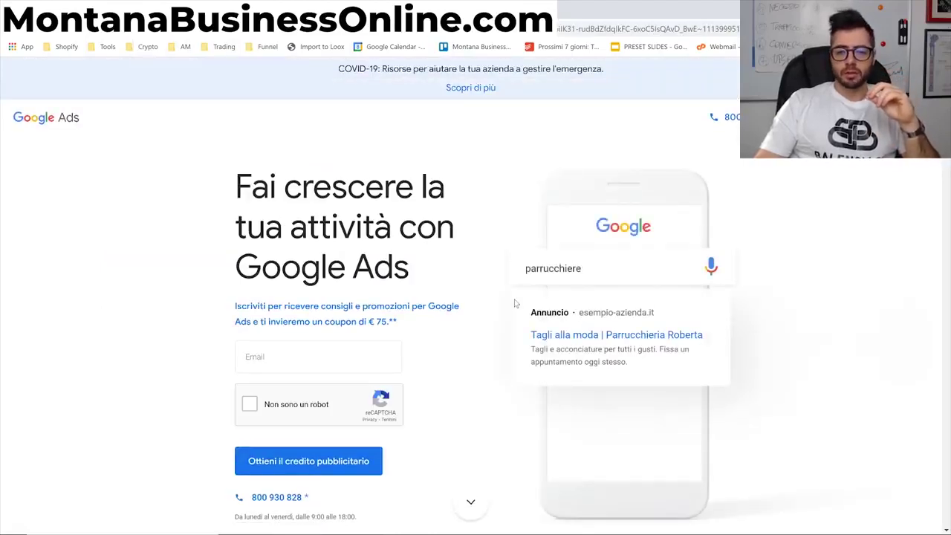
scroll(514, 304, "down", 3)
scroll(514, 304, "up", 2)
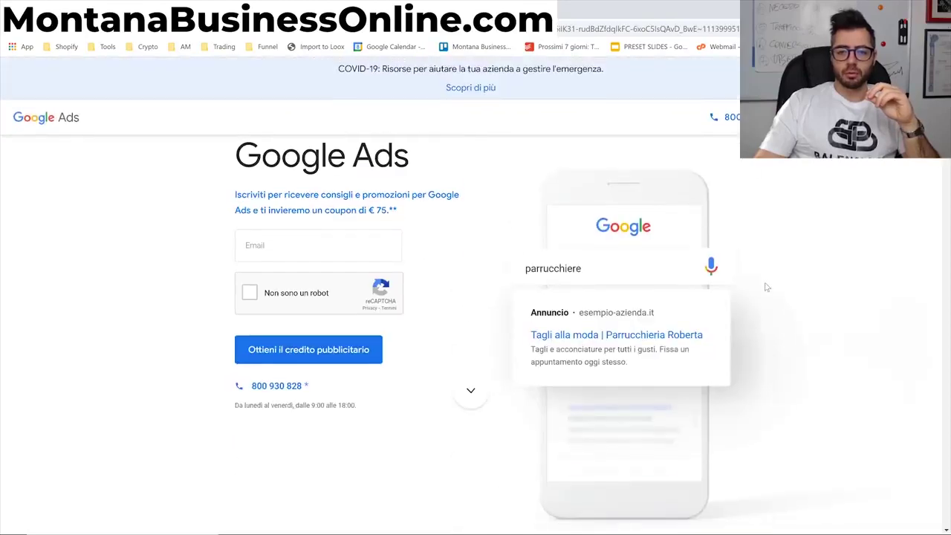
scroll(672, 283, "down", 3)
scroll(488, 297, "down", 15)
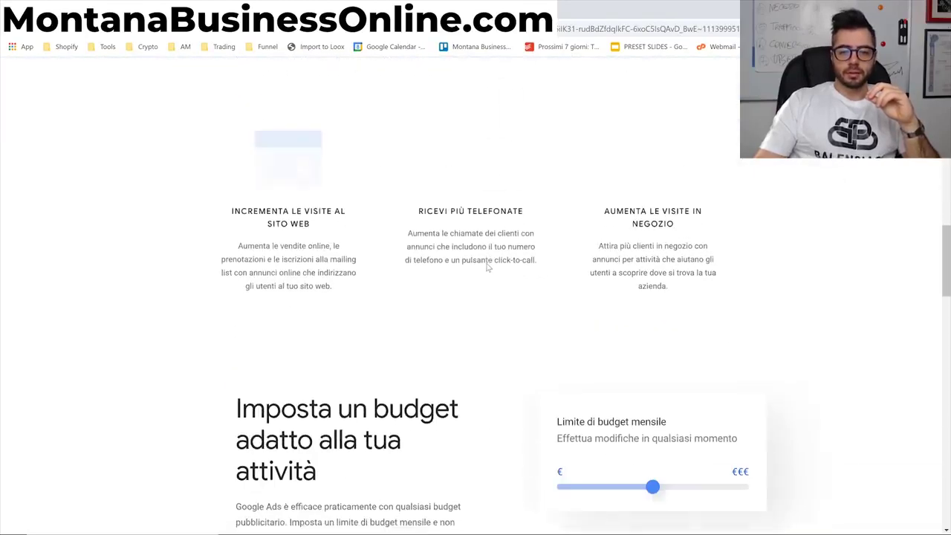
scroll(487, 267, "down", 12)
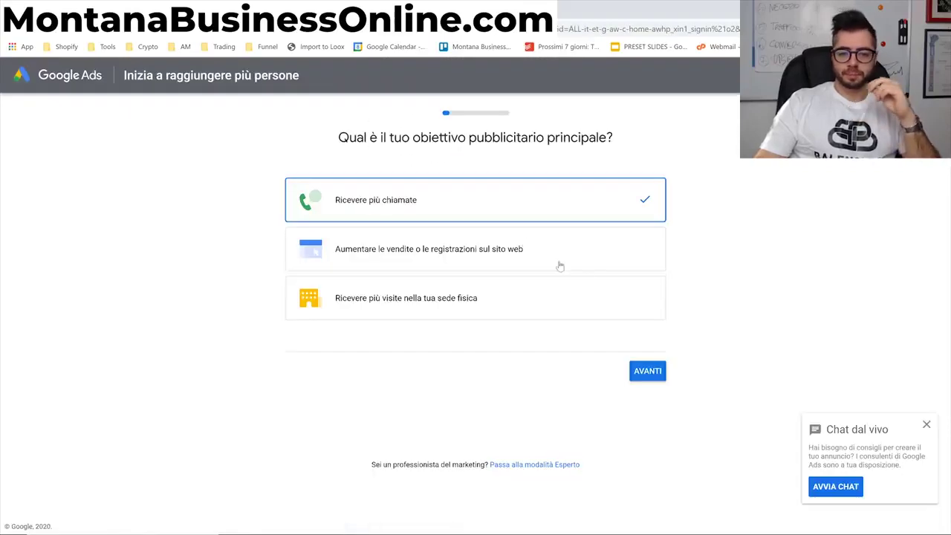
- Switch the new account setup to Expert mode and compare the Vendita, Lead and Traffico sul sito web goals
left_click(563, 467)
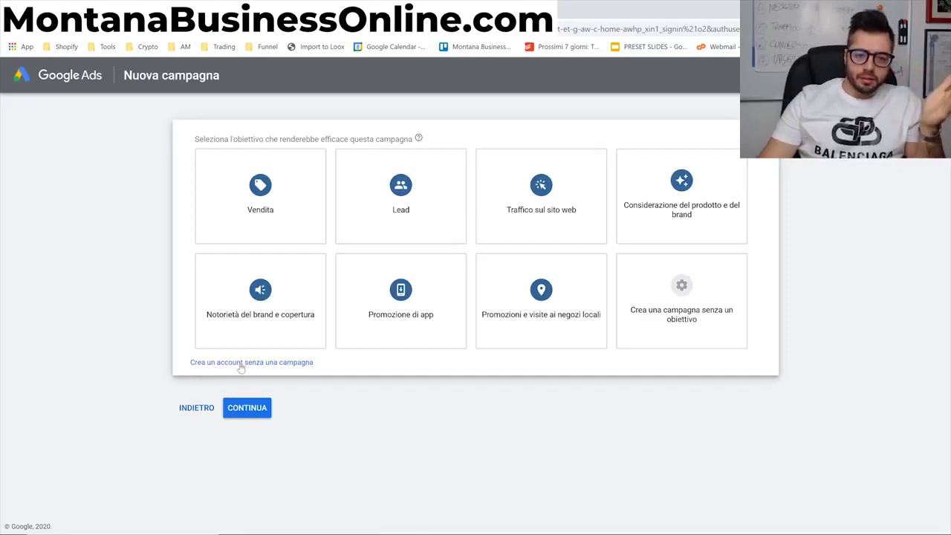
left_click(260, 319)
left_click(260, 208)
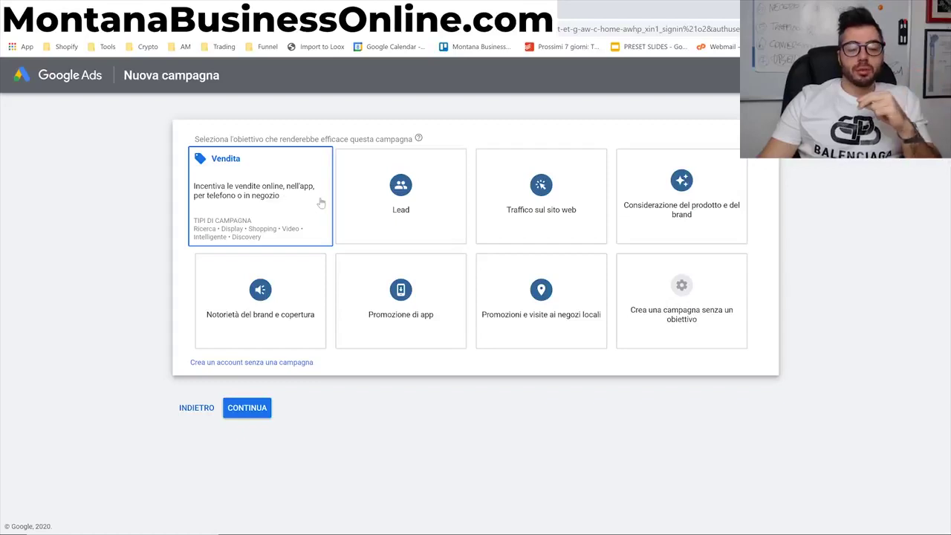
left_click(354, 202)
left_click(275, 188)
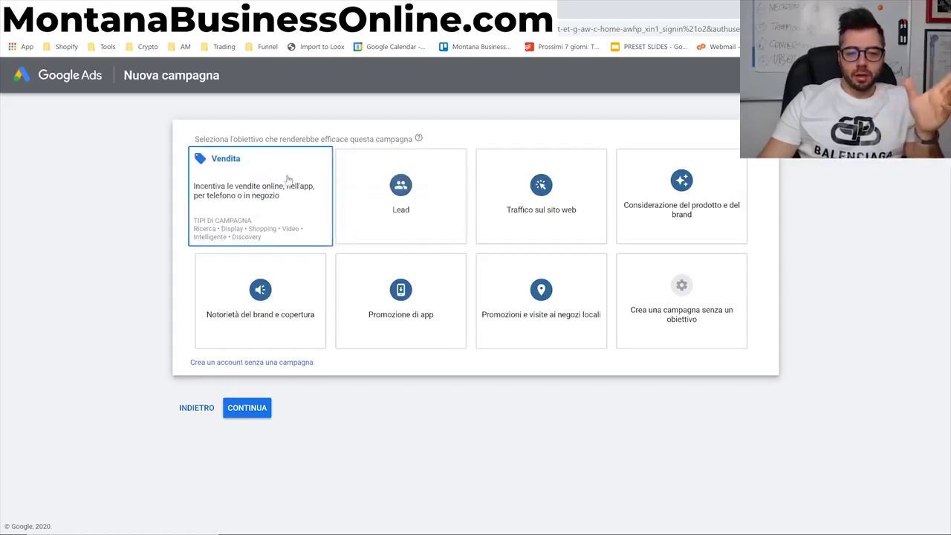
left_click(360, 203)
left_click(547, 220)
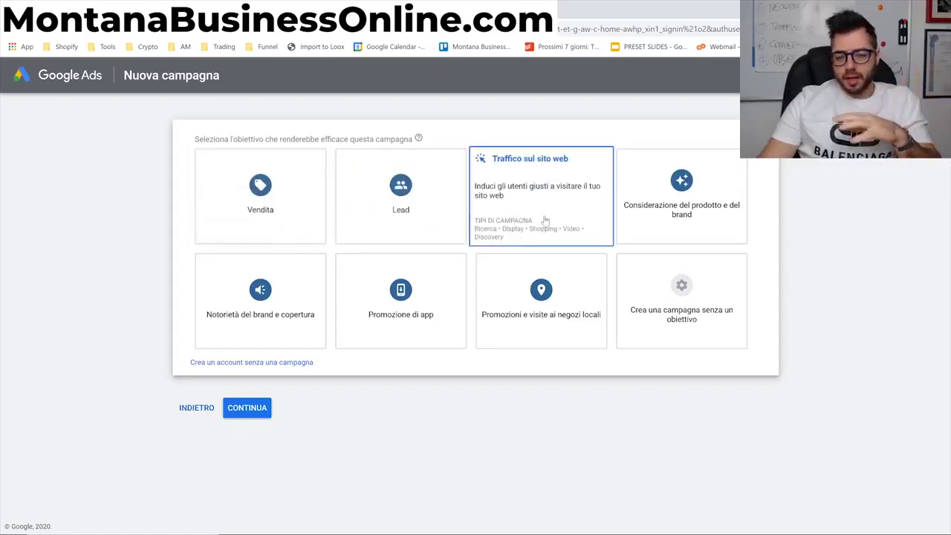
left_click(375, 227)
left_click(275, 204)
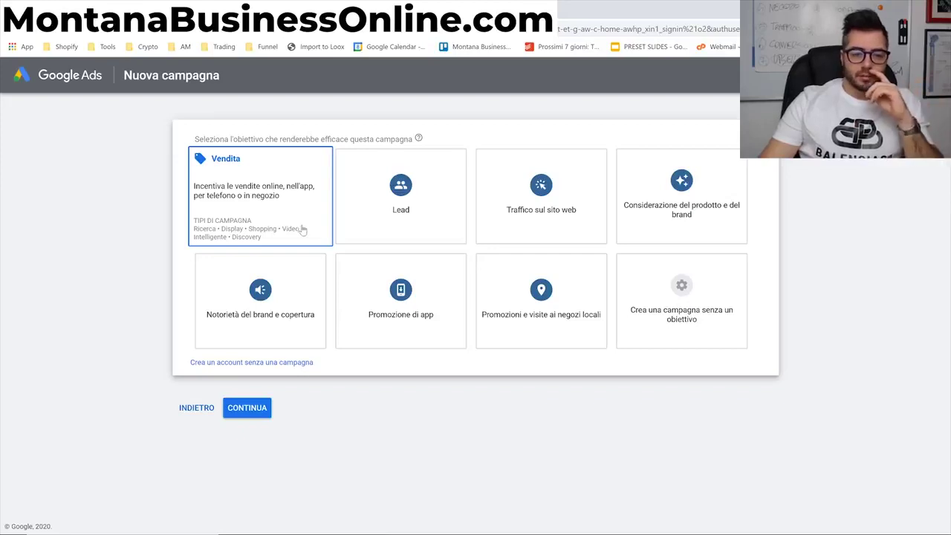
- Choose to create the new campaign without a goal (Crea una campagna senza un obiettivo)
mouse_move(356, 227)
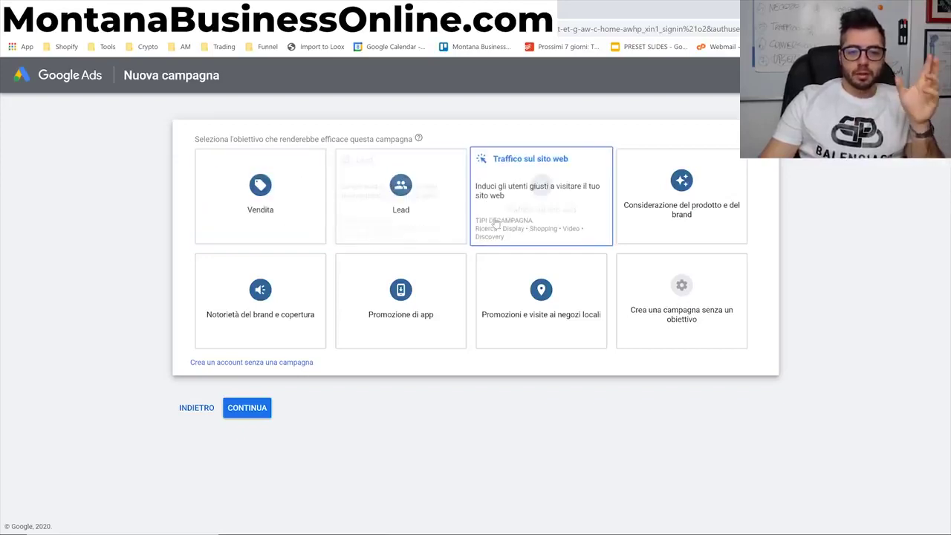
mouse_move(286, 216)
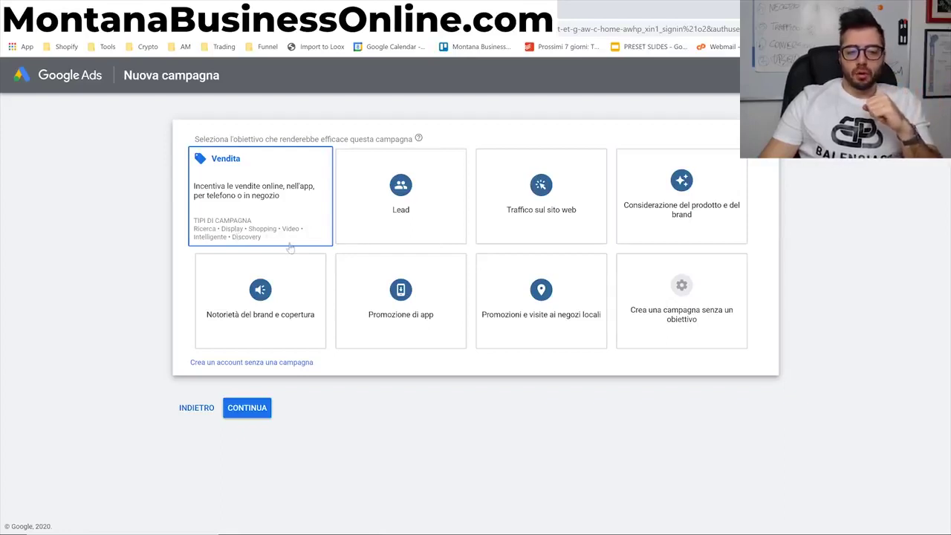
mouse_move(420, 235)
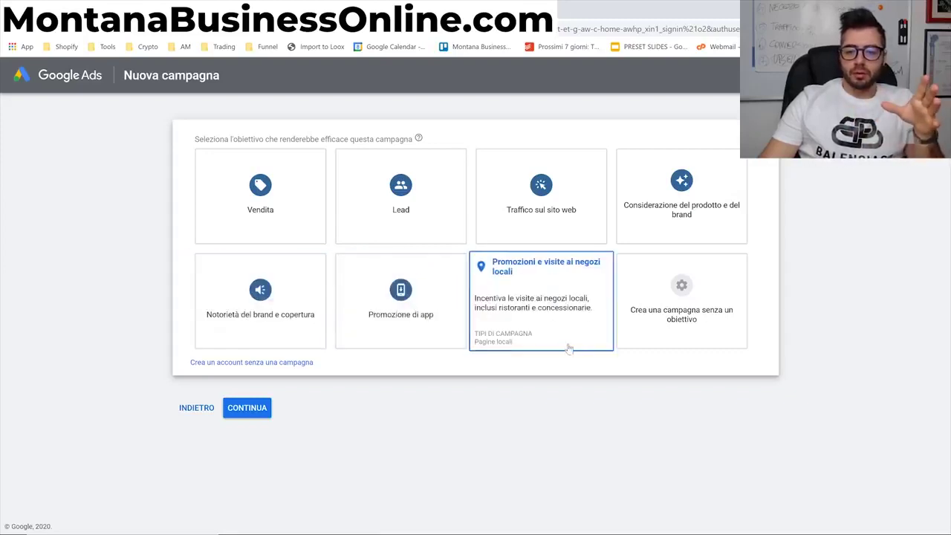
left_click(642, 337)
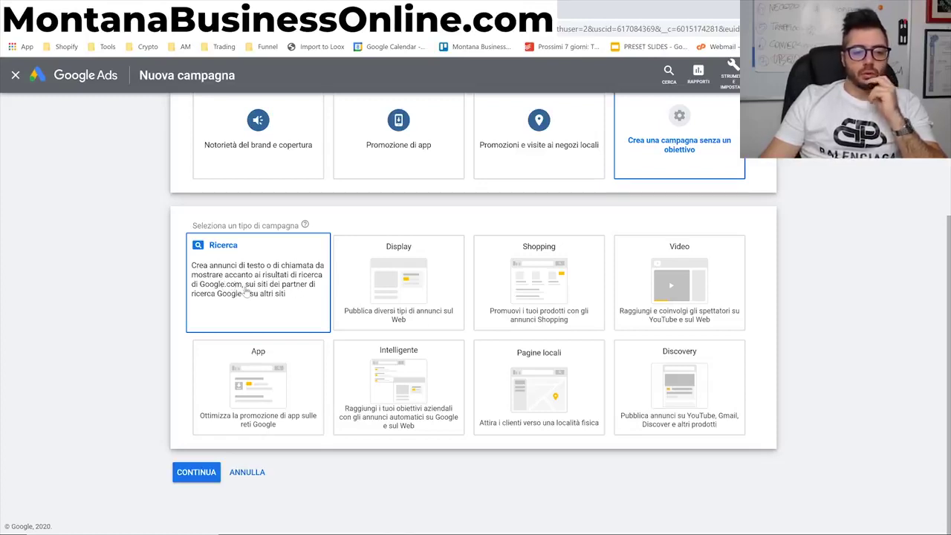
- Examine the descriptions of the available campaign types, comparing Ricerca, Display, Shopping and Video
left_click(349, 297)
left_click(312, 294)
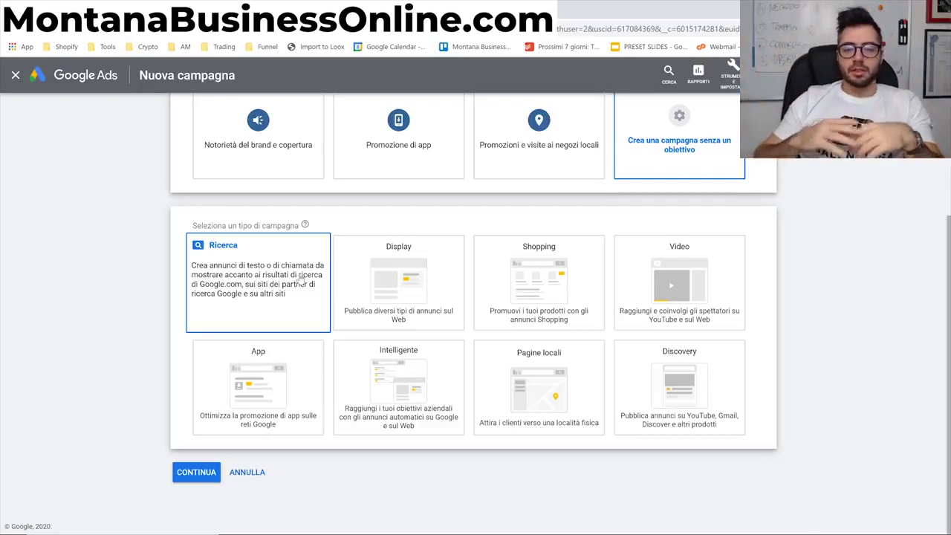
left_click(392, 293)
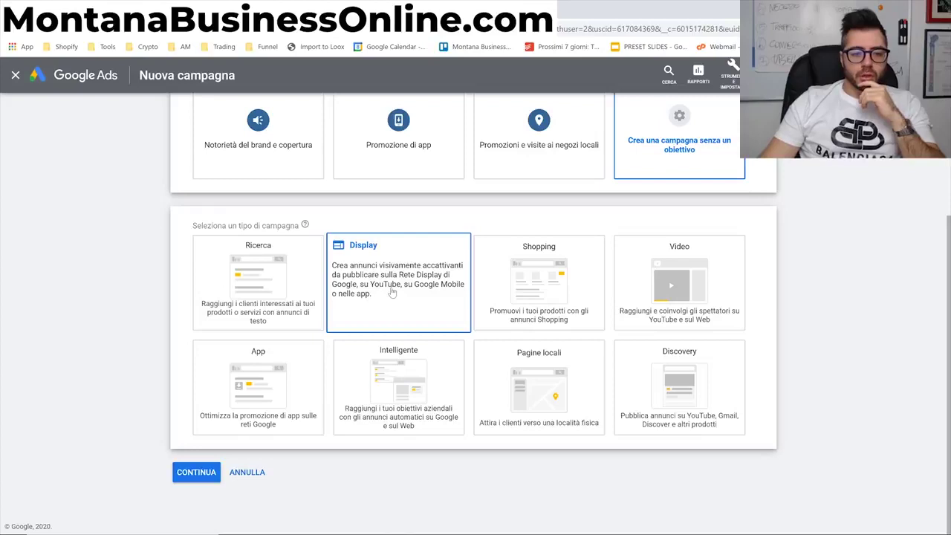
left_click(292, 258)
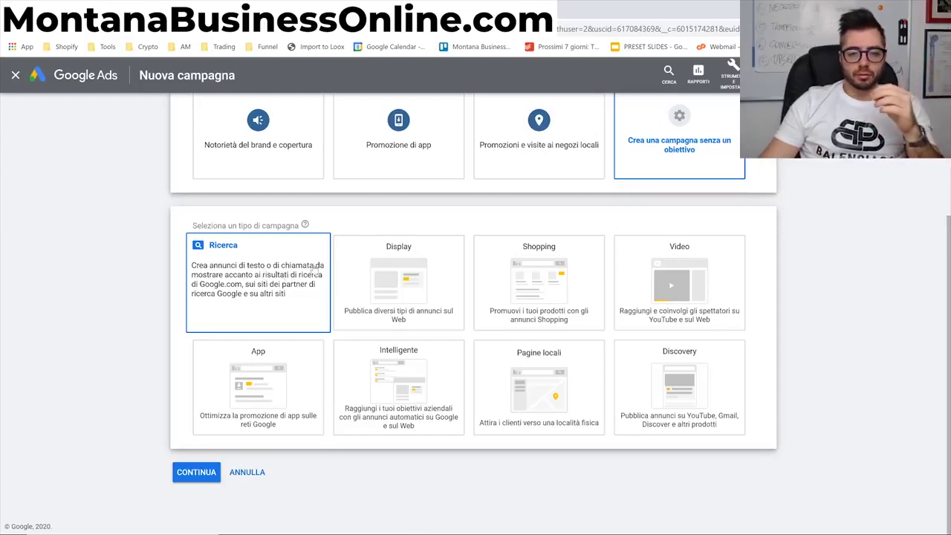
left_click(336, 290)
left_click(327, 285)
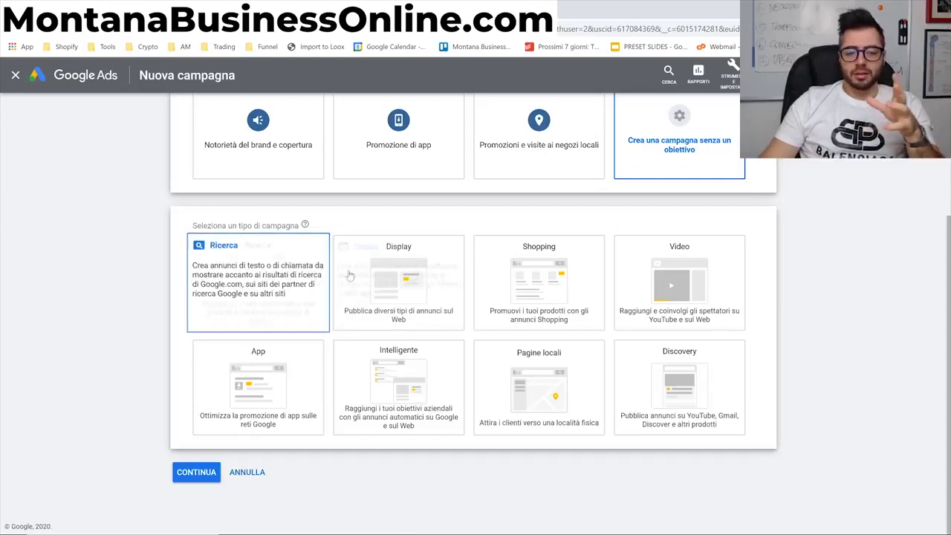
left_click(350, 275)
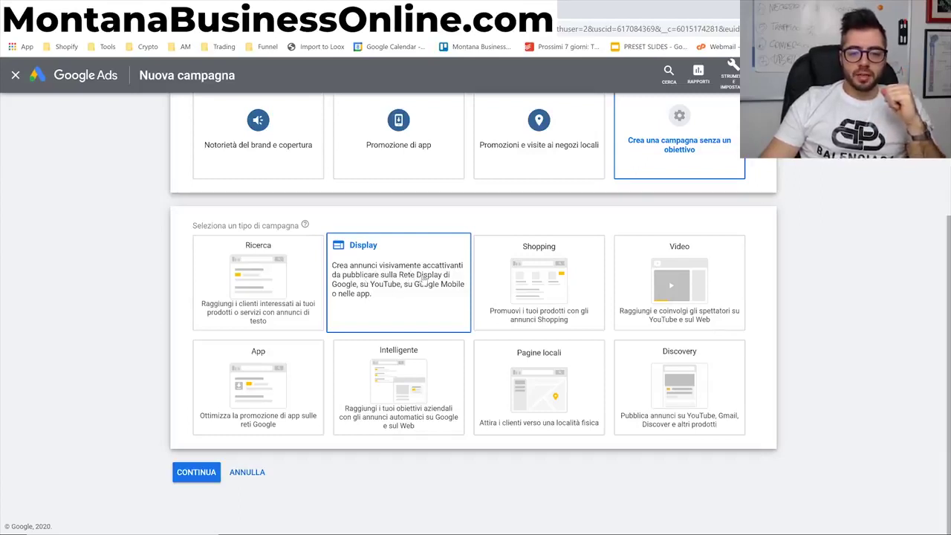
left_click(549, 306)
left_click(406, 308)
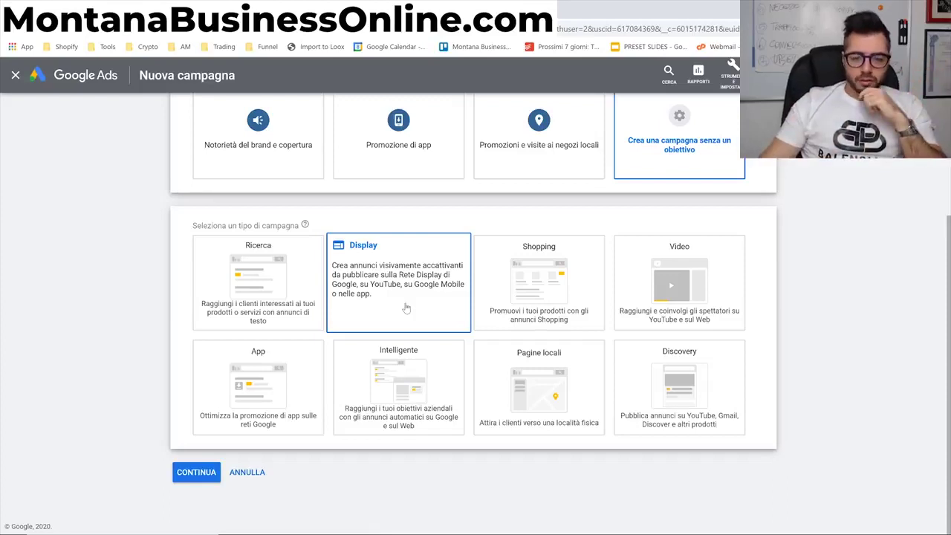
left_click(482, 307)
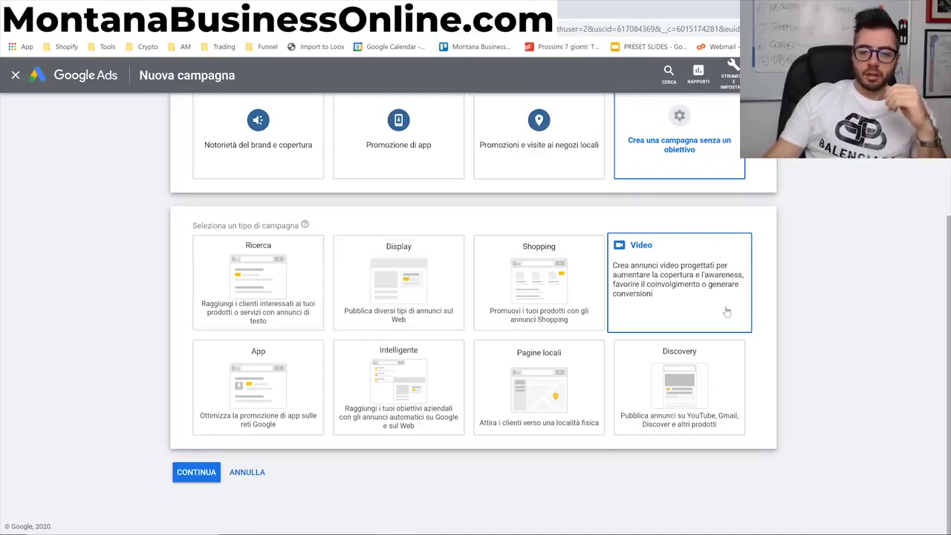
- Select the App campaign type and review its campaign subtype and mobile platform options
mouse_move(312, 357)
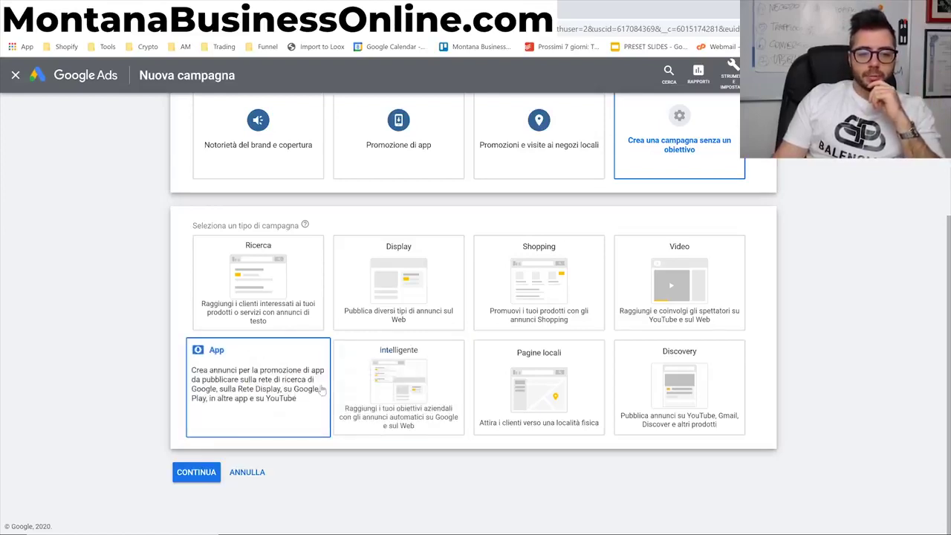
left_click(320, 390)
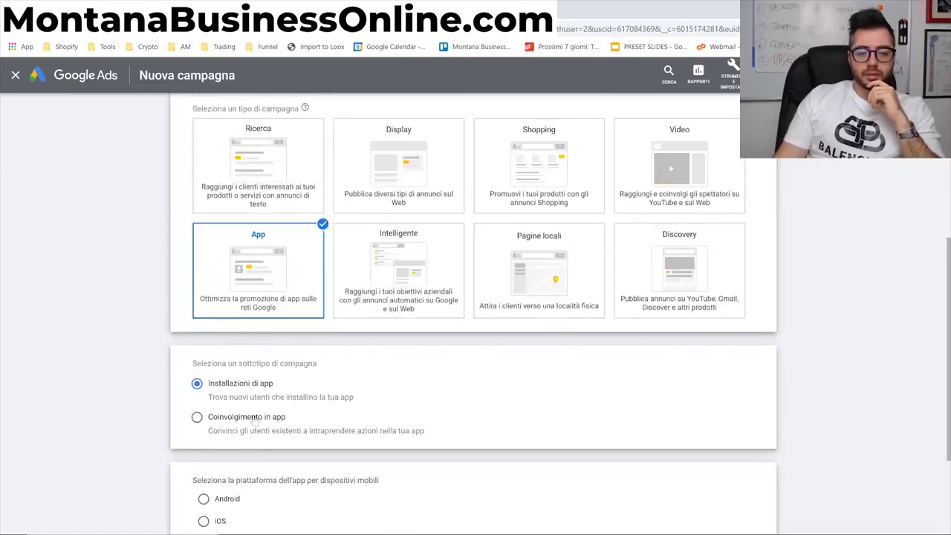
scroll(260, 434, "down", 2)
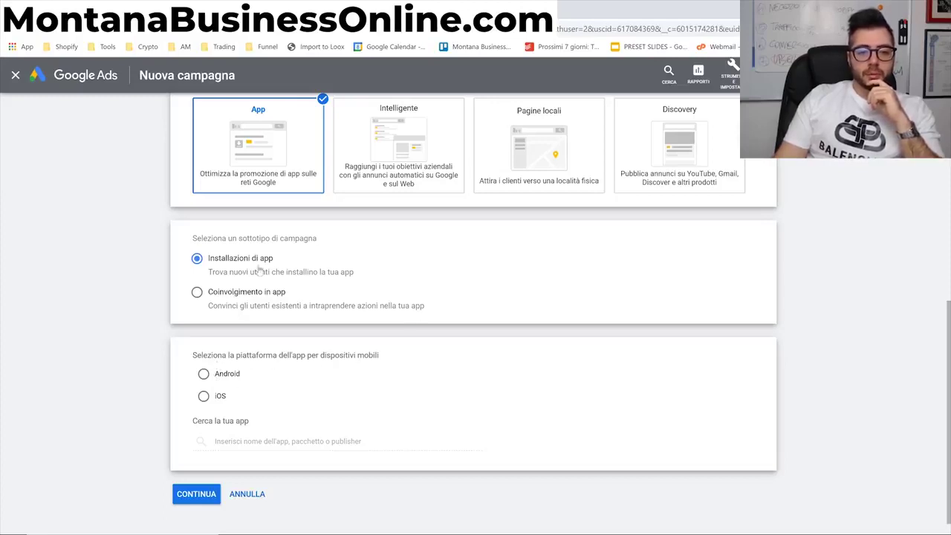
scroll(306, 290, "up", 2)
scroll(306, 290, "up", 2)
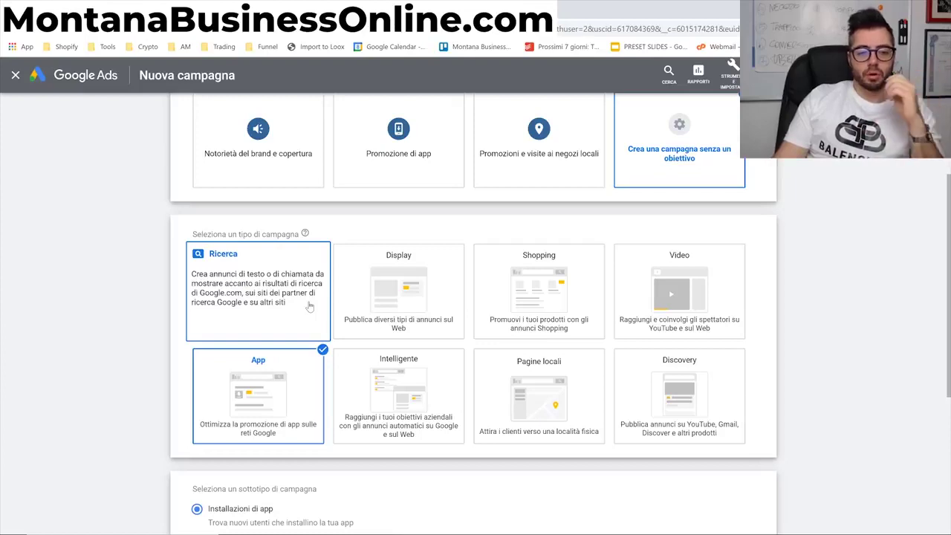
scroll(301, 360, "down", 2)
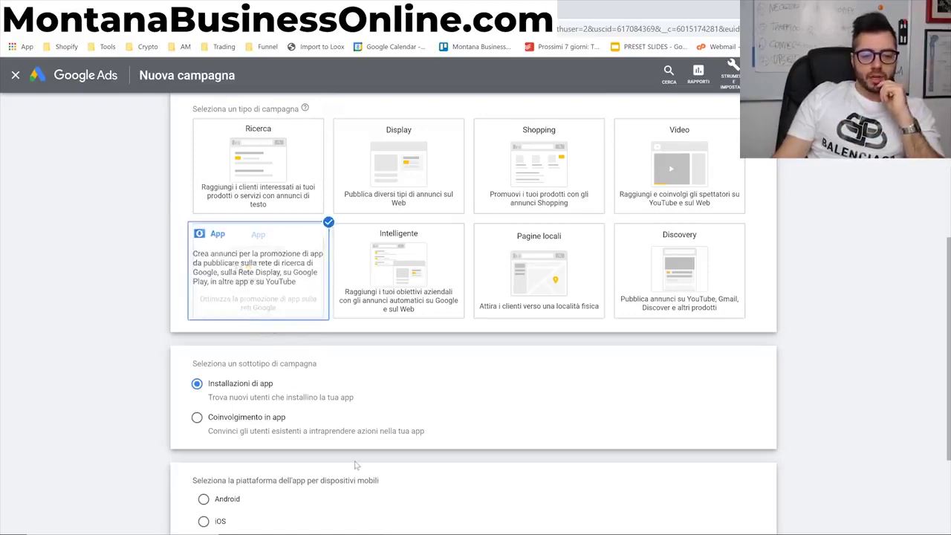
scroll(257, 290, "down", 2)
scroll(258, 289, "up", 4)
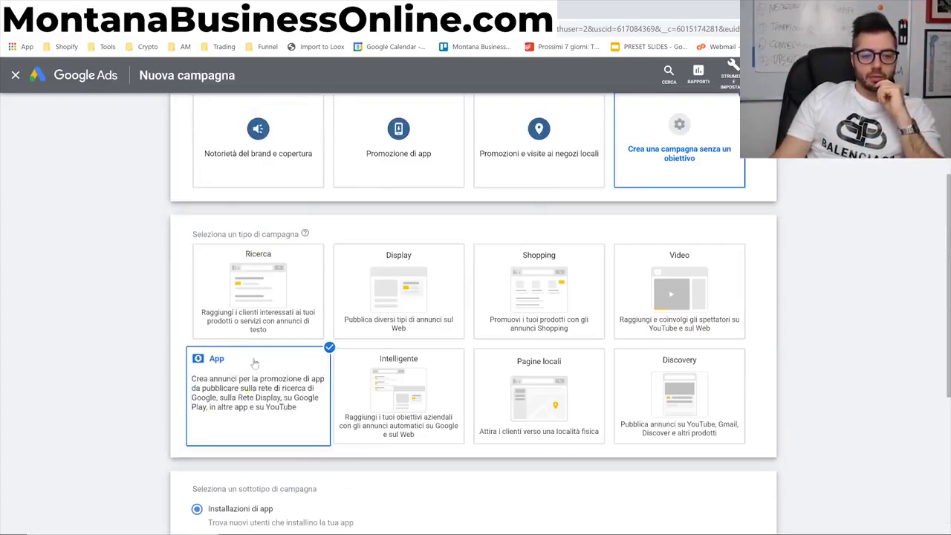
- Set the campaign type to Ricerca and bring its desired results options into view
scroll(257, 289, "down", 1)
left_click(257, 290)
scroll(257, 290, "down", 1)
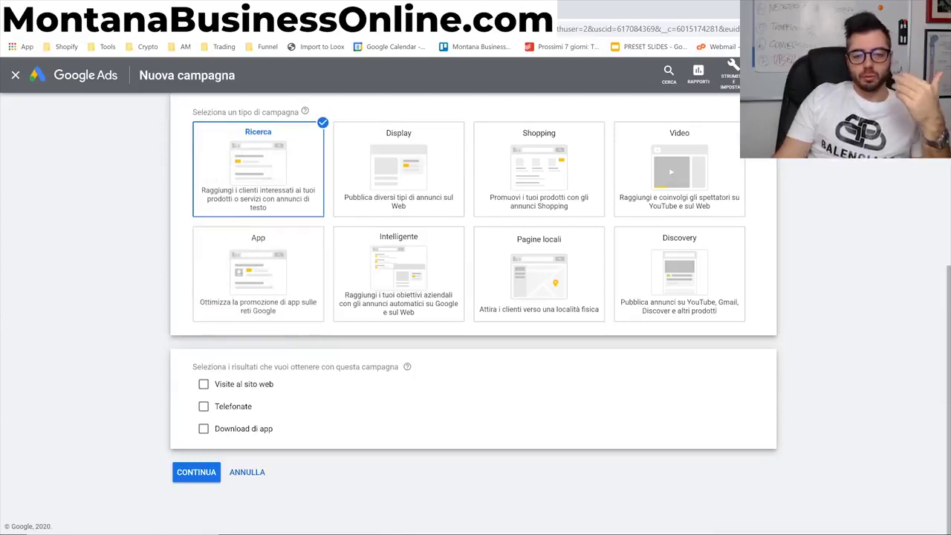
- Try out the desired results Visite al sito web, Telefonate and Download di app, and clear all three again
left_click(262, 384)
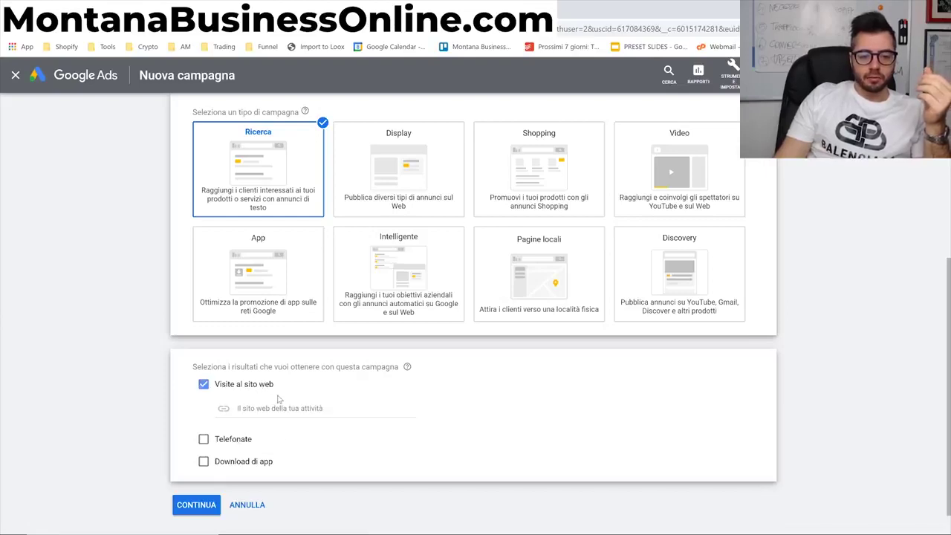
left_click(220, 438)
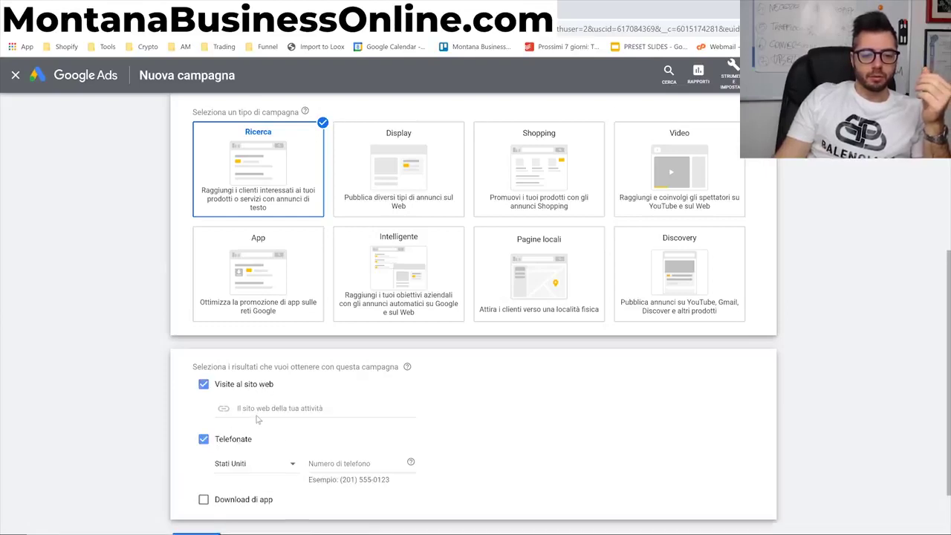
scroll(254, 420, "down", 1)
left_click(239, 426)
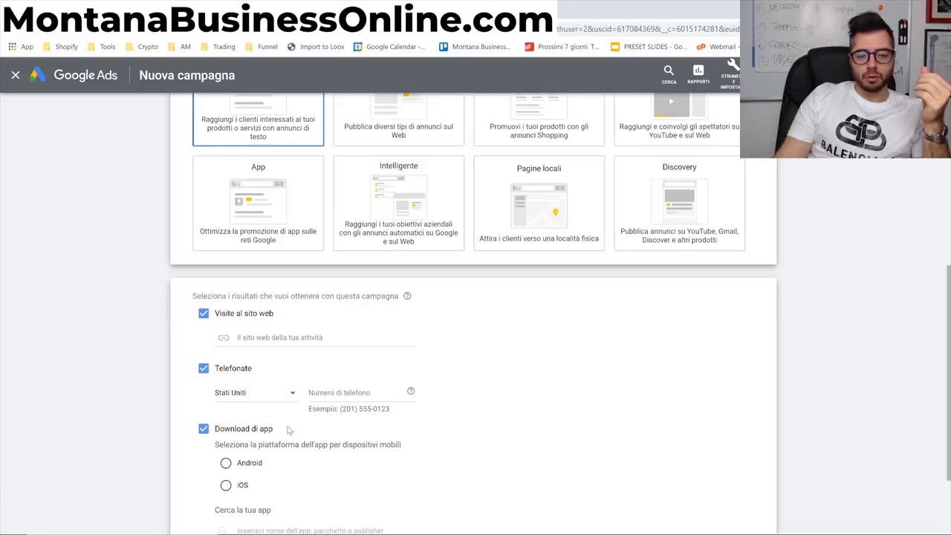
left_click(221, 428)
left_click(221, 369)
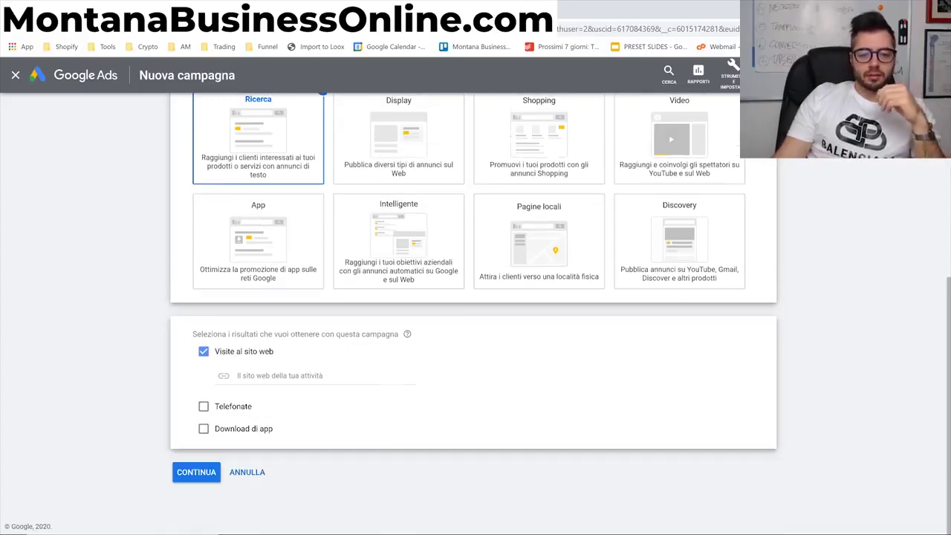
left_click(221, 350)
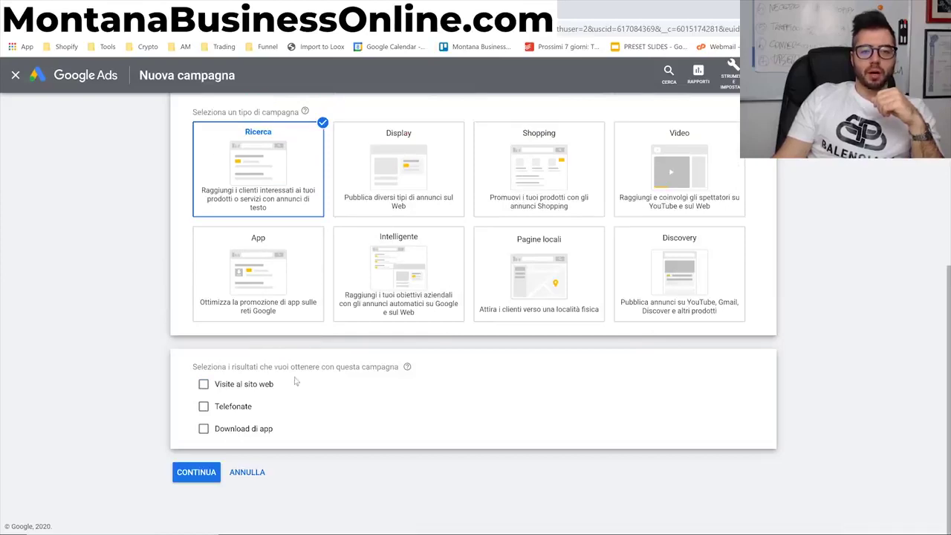
- Switch the campaign type to Display to review its subtypes, and switch it to Shopping
left_click(382, 164)
scroll(382, 164, "down", 1)
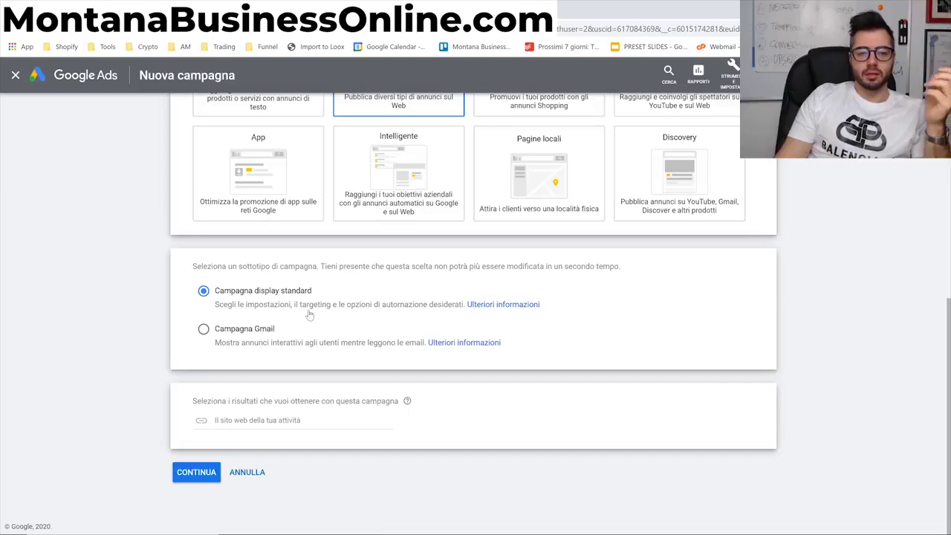
scroll(310, 315, "up", 2)
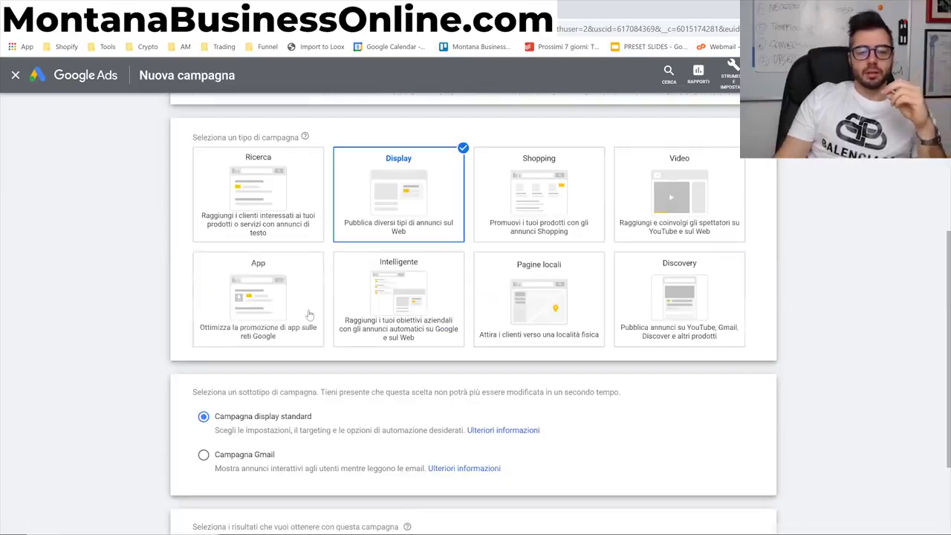
left_click(487, 228)
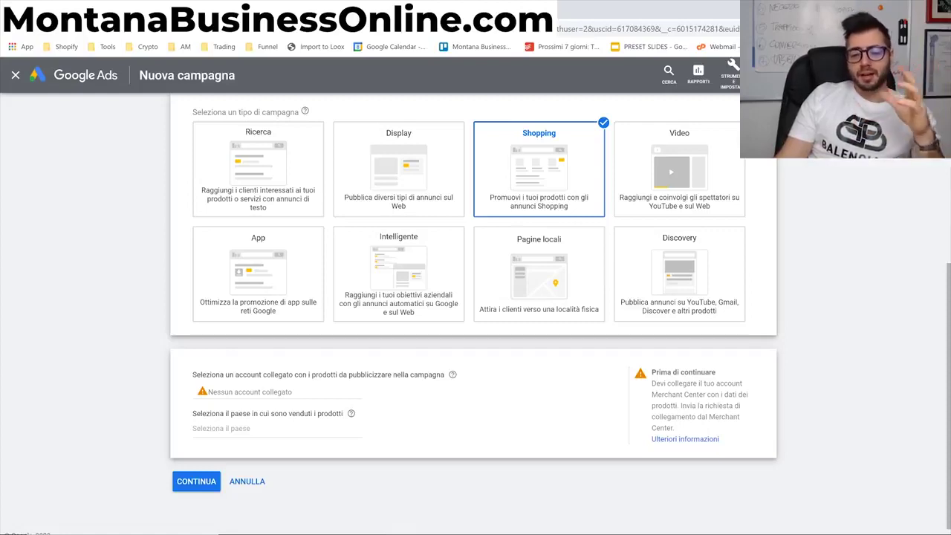
- Change the campaign type to Video and review its list of campaign subtypes
mouse_move(675, 206)
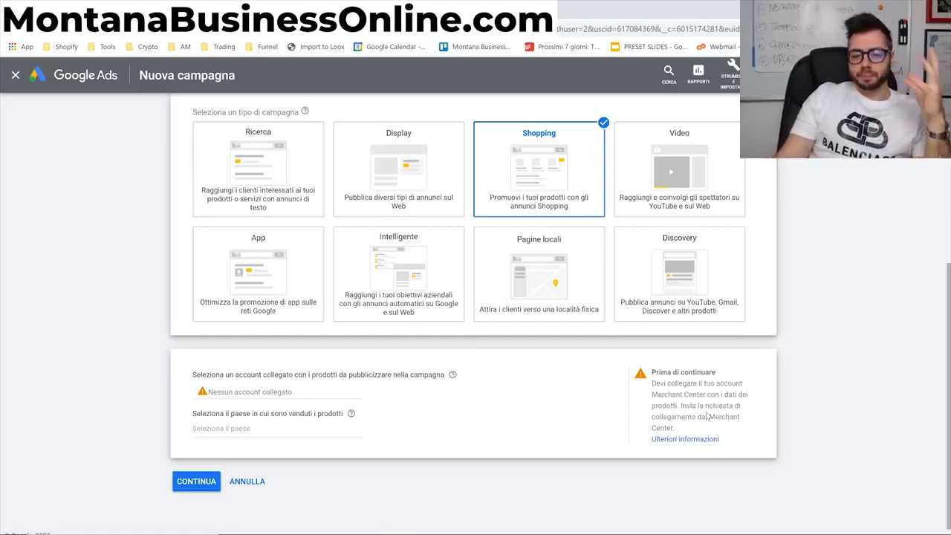
left_click(682, 195)
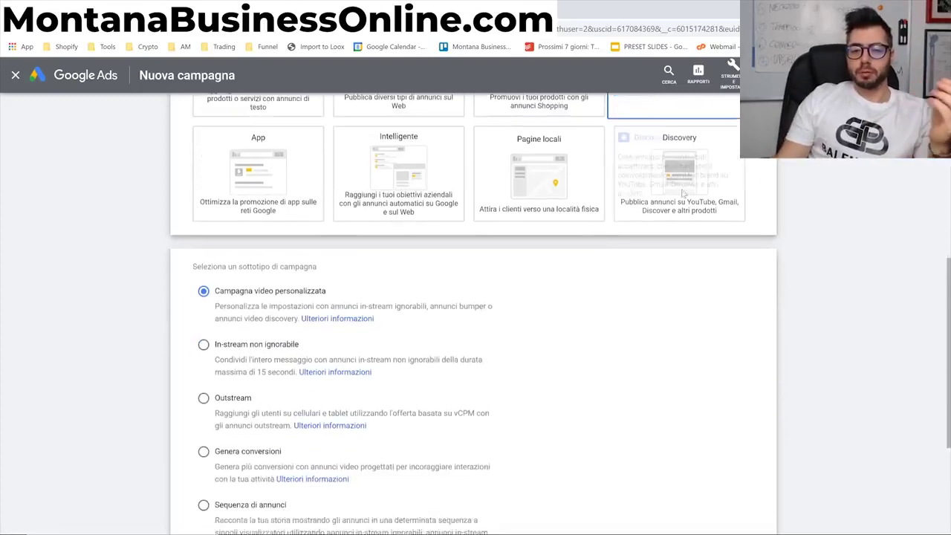
scroll(666, 213, "up", 4)
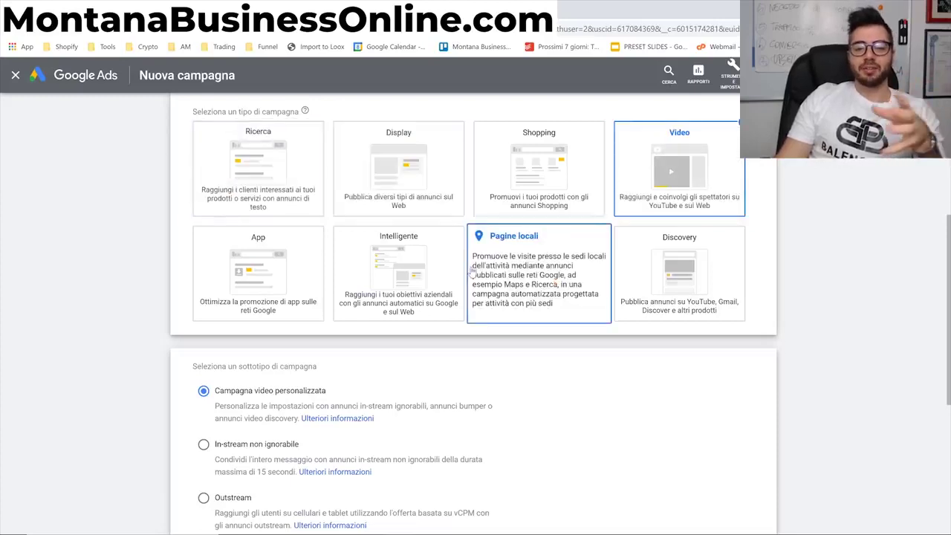
scroll(495, 288, "down", 3)
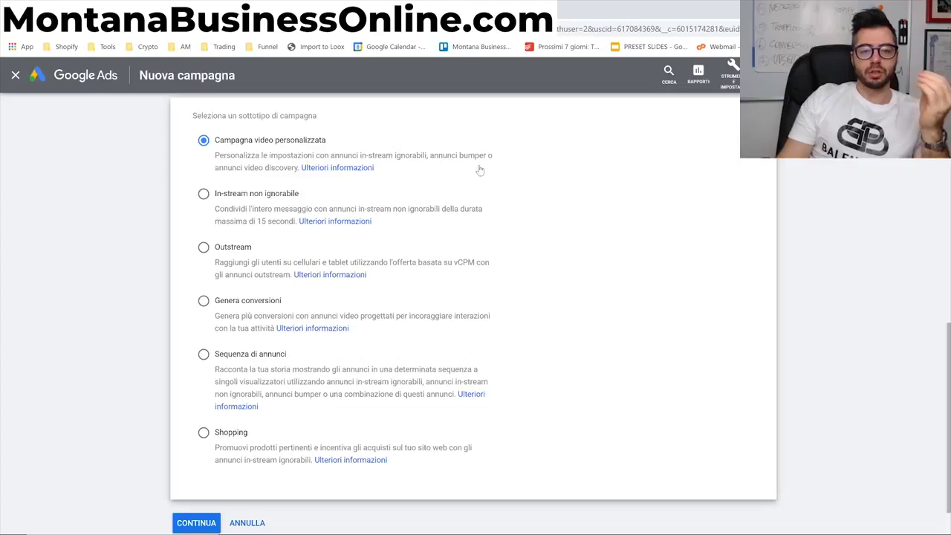
- Open the additional information for Campagna video personalizzata and read the guide on creating a video campaign
left_click(351, 173)
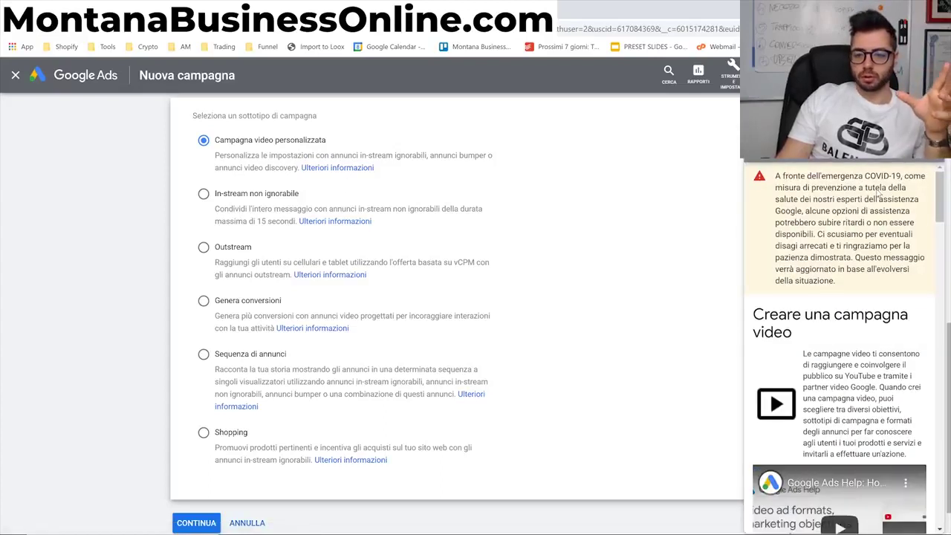
scroll(877, 251, "down", 4)
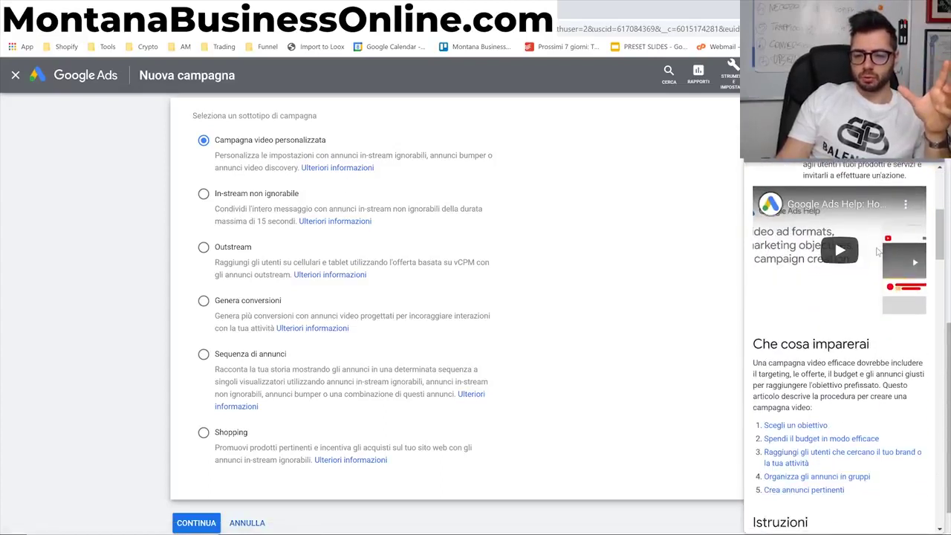
scroll(878, 252, "down", 6)
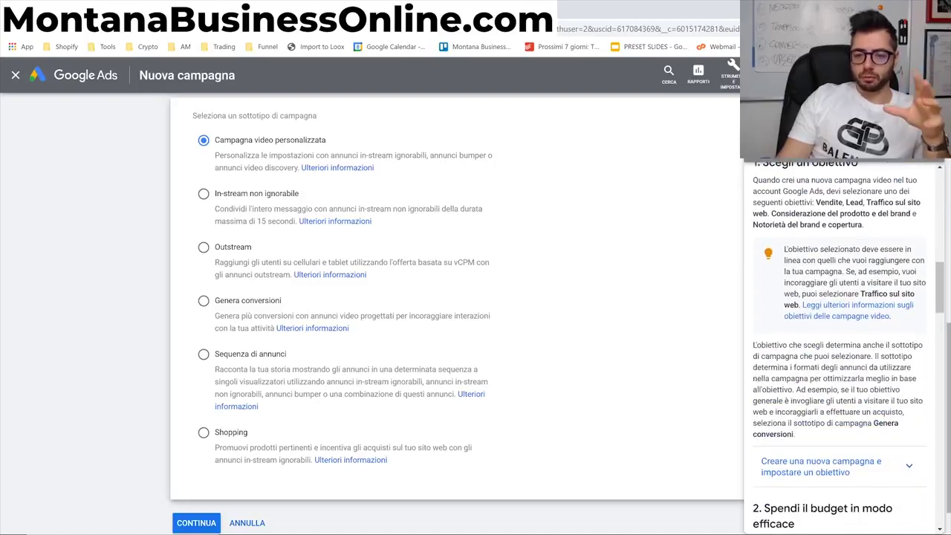
scroll(847, 349, "down", 5)
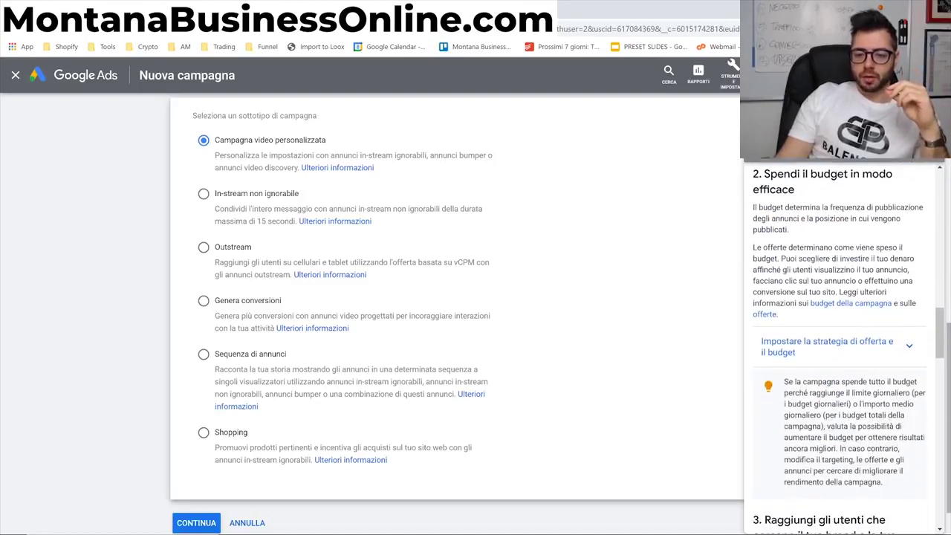
scroll(879, 316, "down", 7)
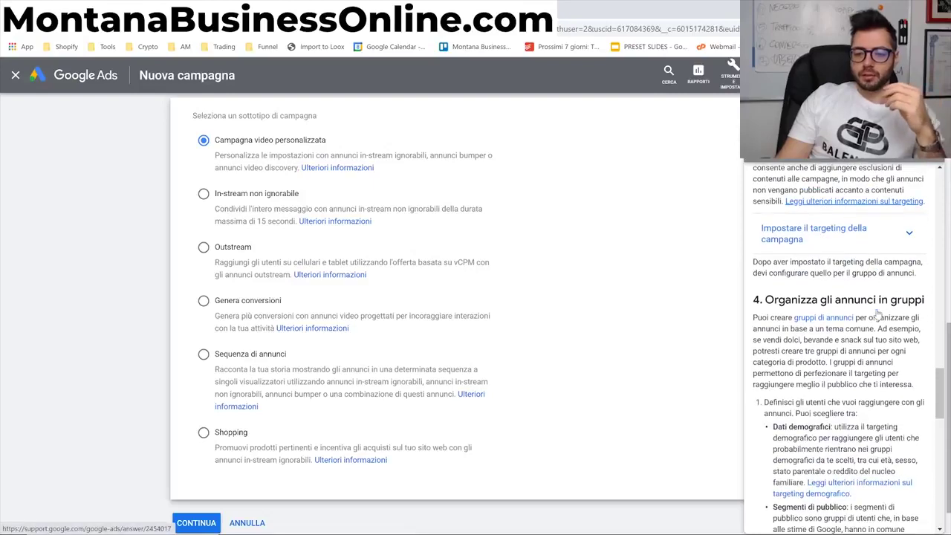
scroll(888, 316, "down", 3)
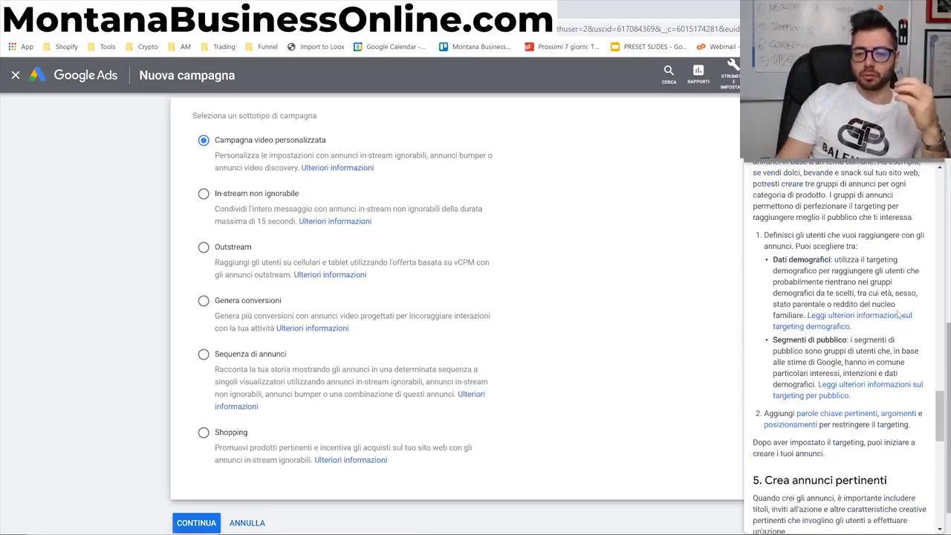
scroll(897, 314, "down", 3)
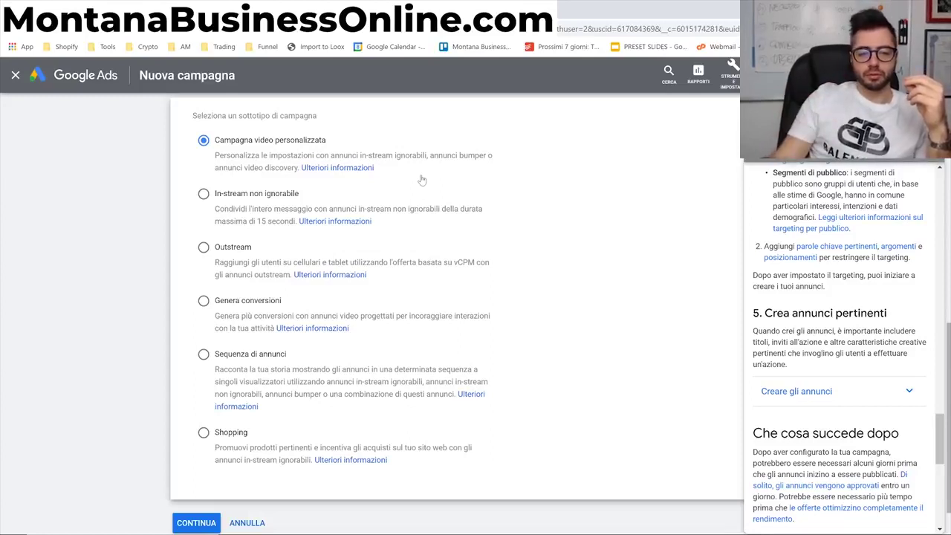
- Try the video subtypes In-stream non ignorabile, Outstream and Genera conversioni in turn
left_click(257, 197)
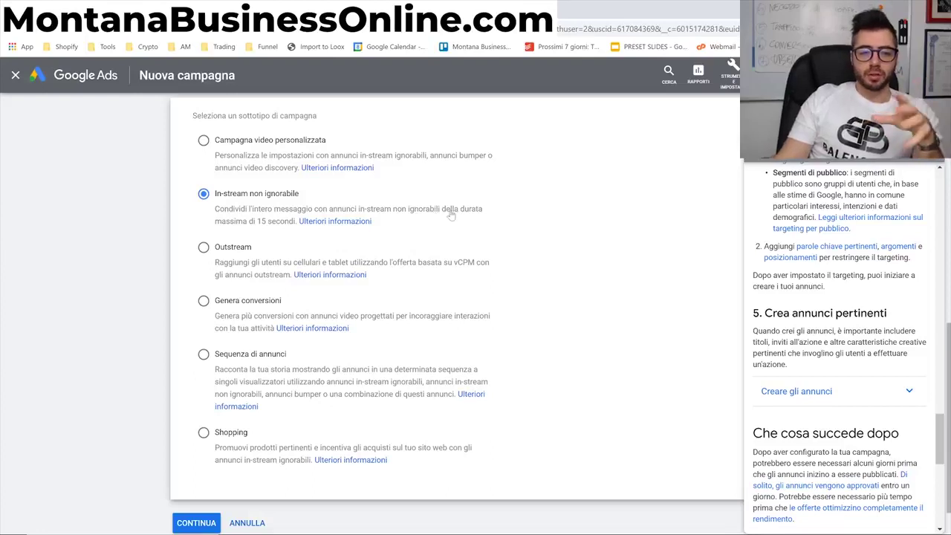
left_click(231, 252)
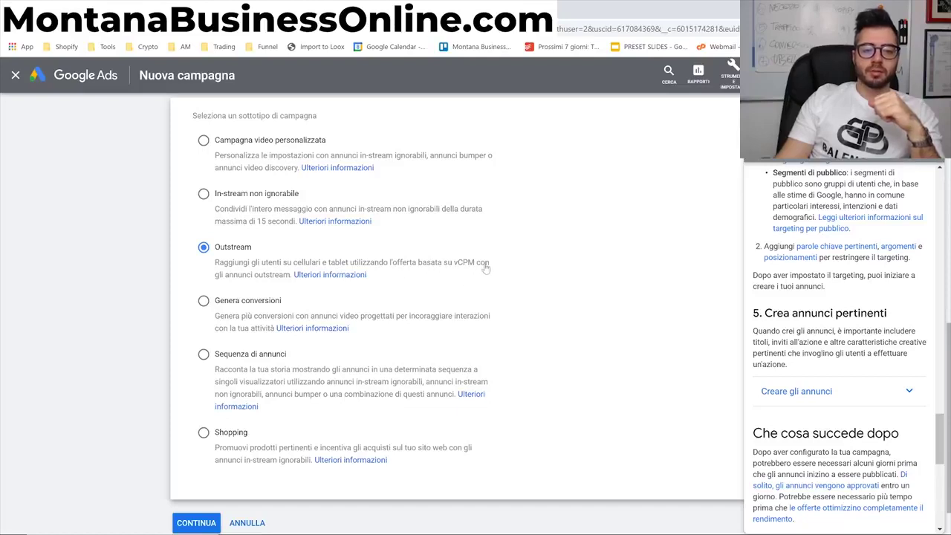
left_click(352, 277)
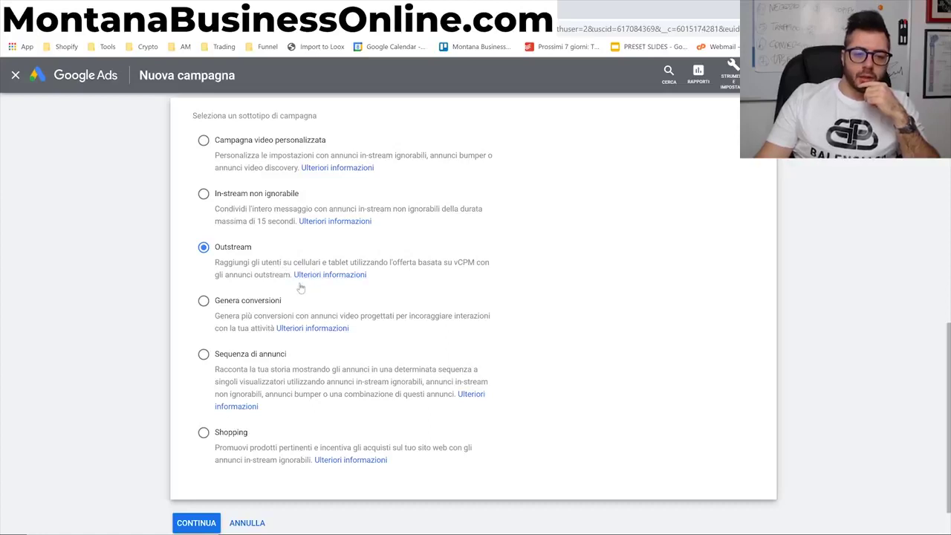
left_click(254, 311)
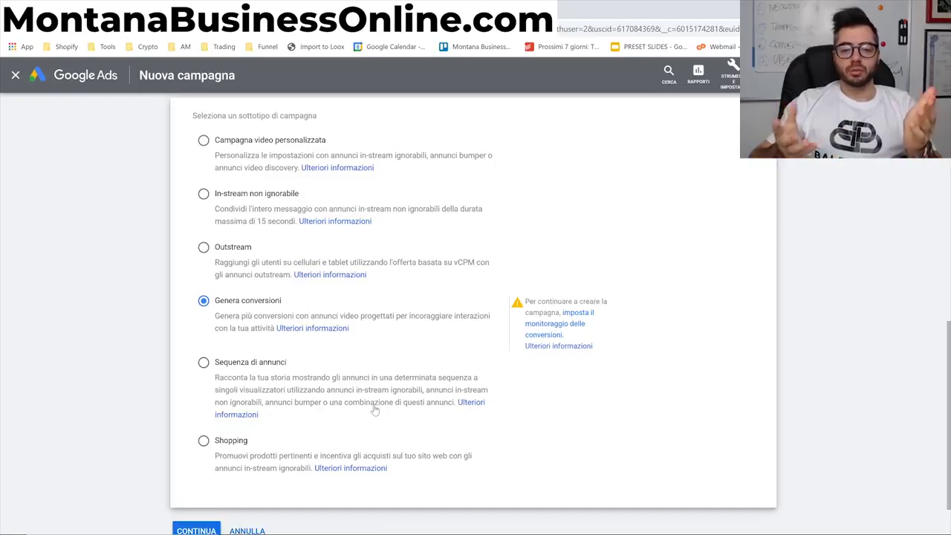
- Open the additional information for Sequenza di annunci and read about its bid strategies and ad formats
left_click(468, 403)
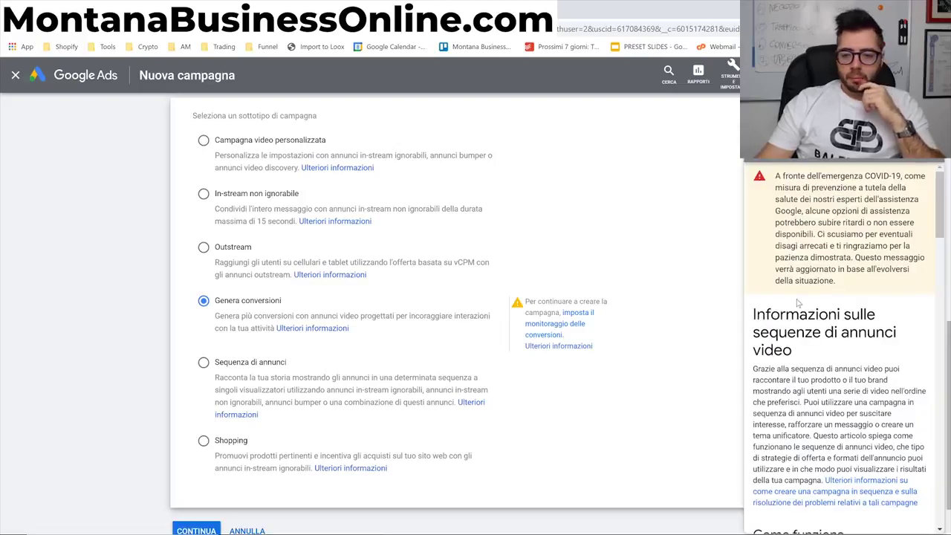
scroll(799, 303, "down", 5)
scroll(799, 304, "down", 5)
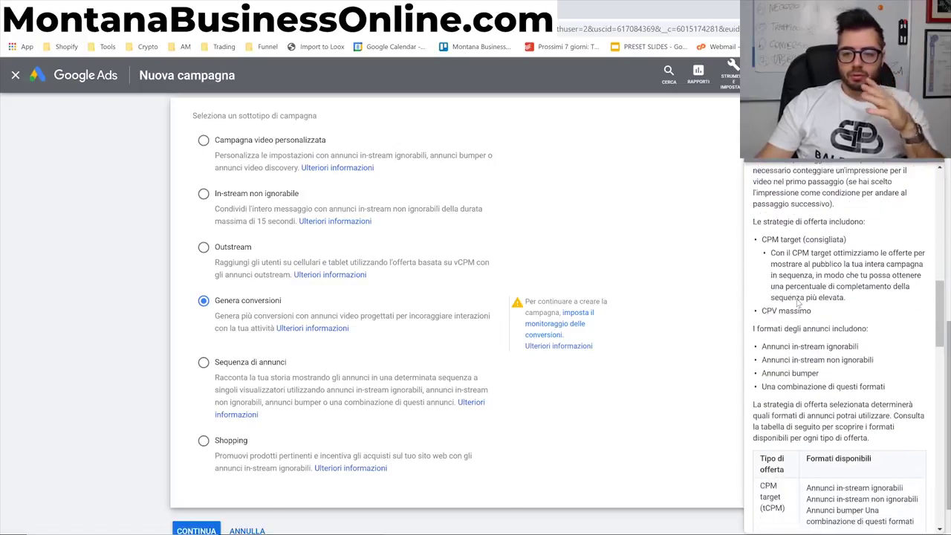
scroll(414, 335, "down", 1)
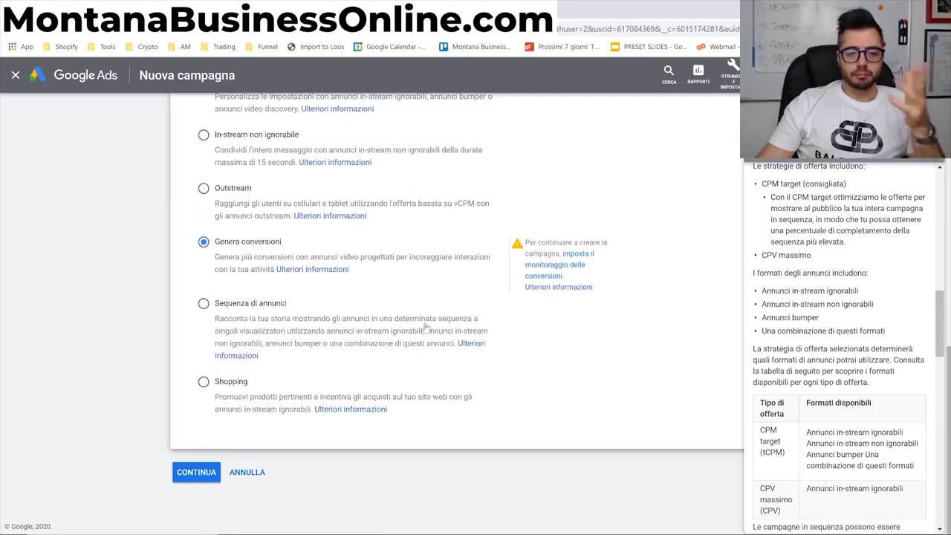
- Select the Shopping video subtype and review its Merchant Center account requirement
left_click(252, 391)
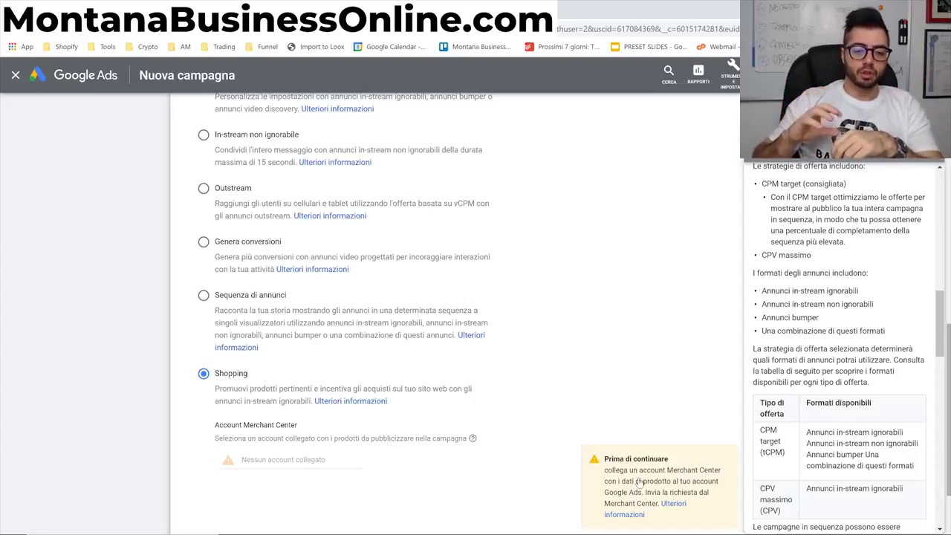
scroll(639, 482, "up", 8)
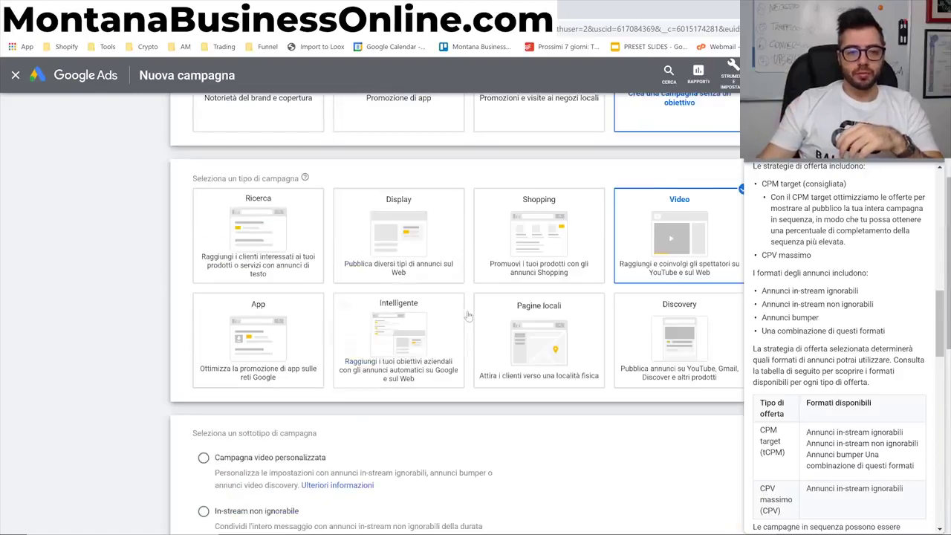
scroll(663, 392, "down", 3)
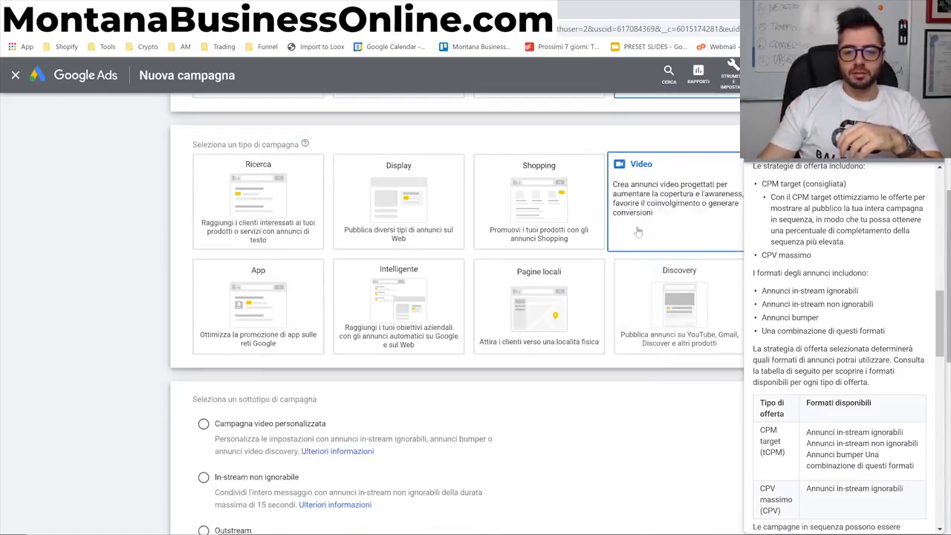
scroll(595, 236, "down", 6)
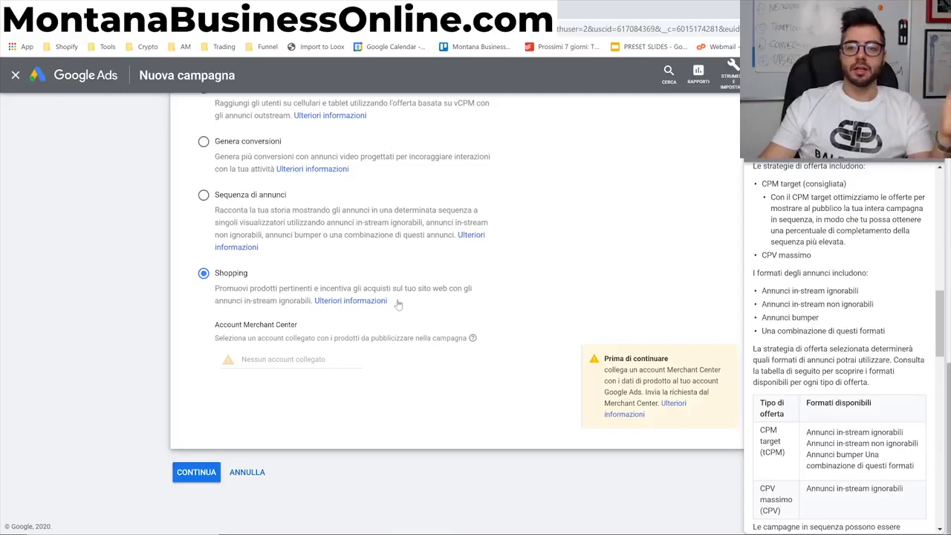
- Set the campaign type to Intelligente and review its customer action options, leaving none selected
scroll(349, 401, "up", 10)
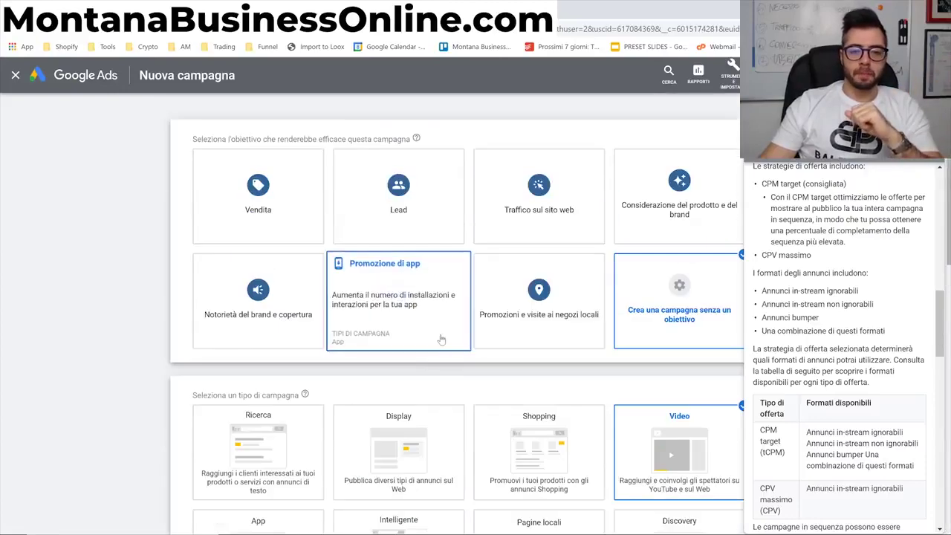
scroll(441, 339, "down", 2)
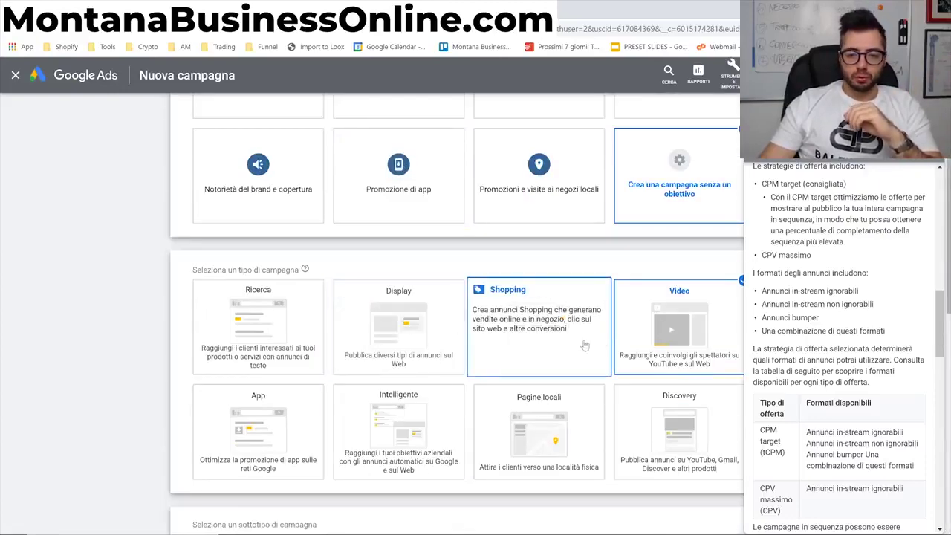
scroll(644, 338, "down", 2)
scroll(645, 338, "down", 4)
scroll(446, 297, "up", 5)
left_click(375, 315)
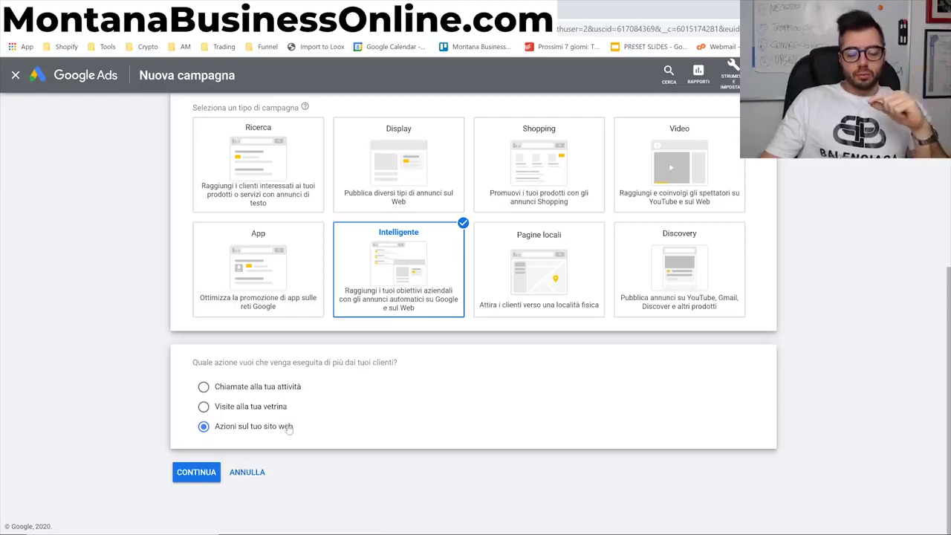
left_click(204, 387)
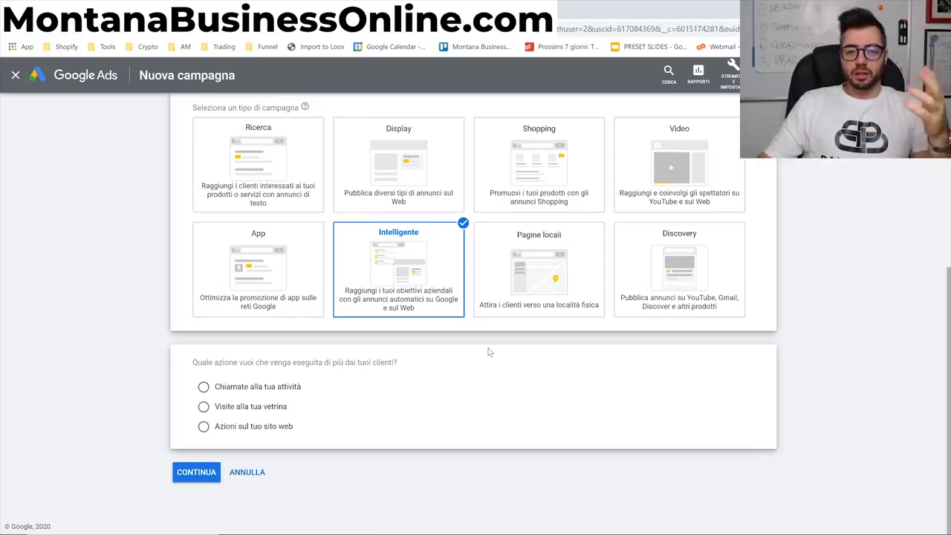
mouse_move(505, 316)
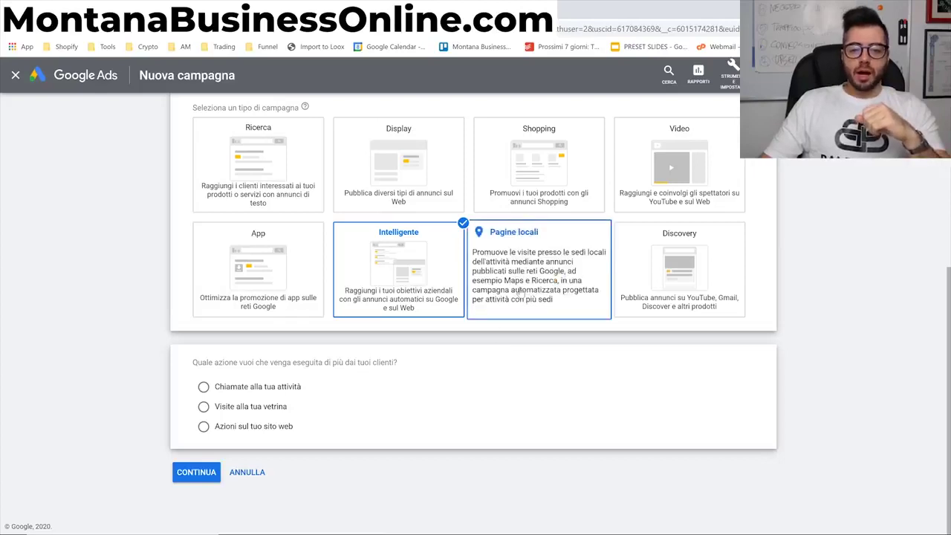
- Set the campaign type to Pagine locali and review its description and Google My Business location options
left_click(518, 290)
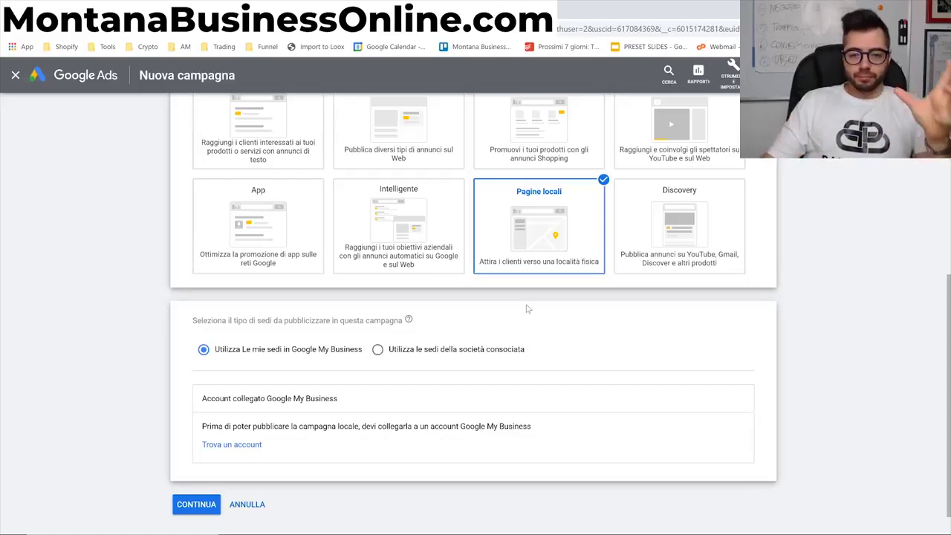
mouse_move(510, 272)
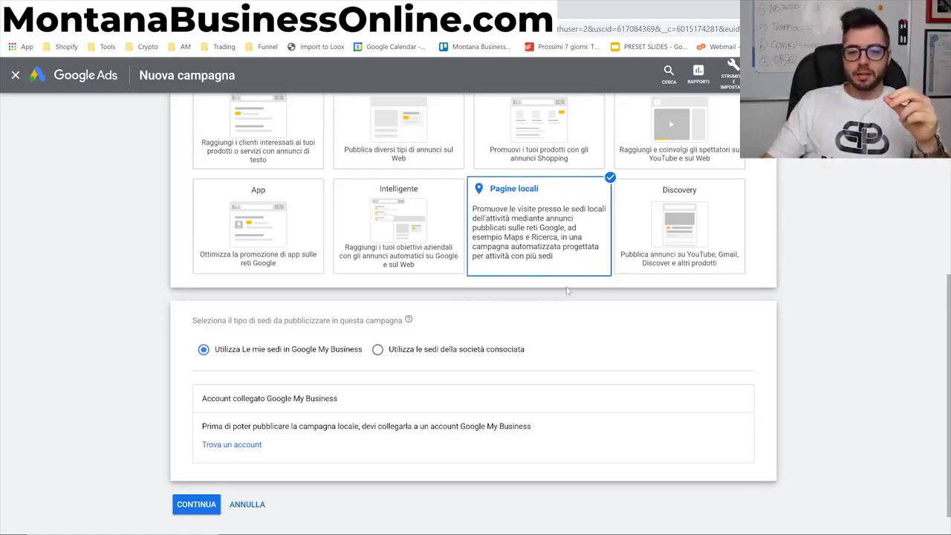
mouse_move(565, 255)
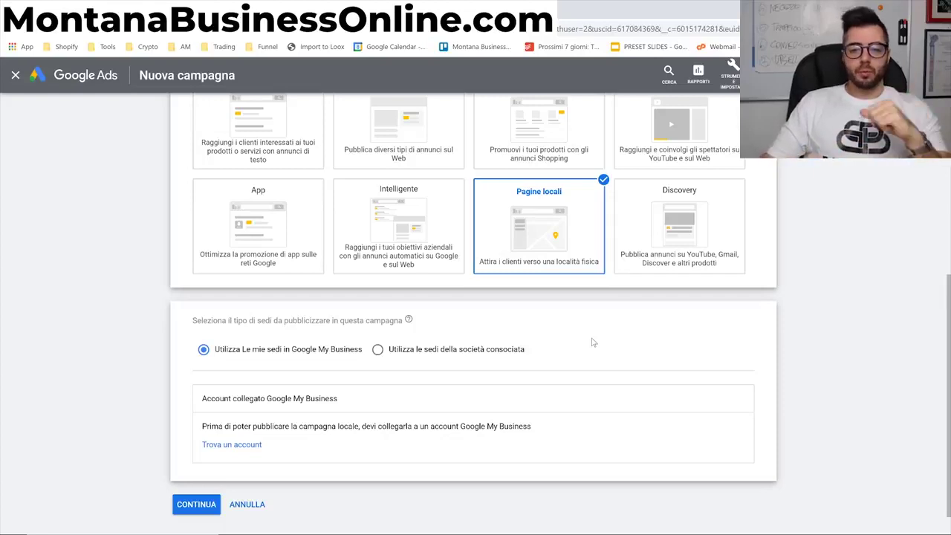
- Set the campaign type to Discovery and review its conversion tracking requirement alongside the available campaign goals
left_click(670, 242)
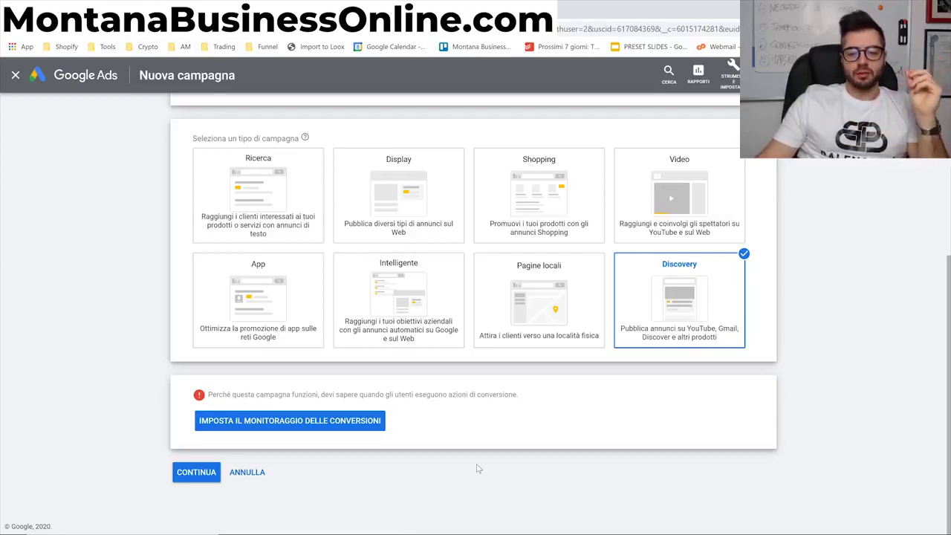
mouse_move(678, 327)
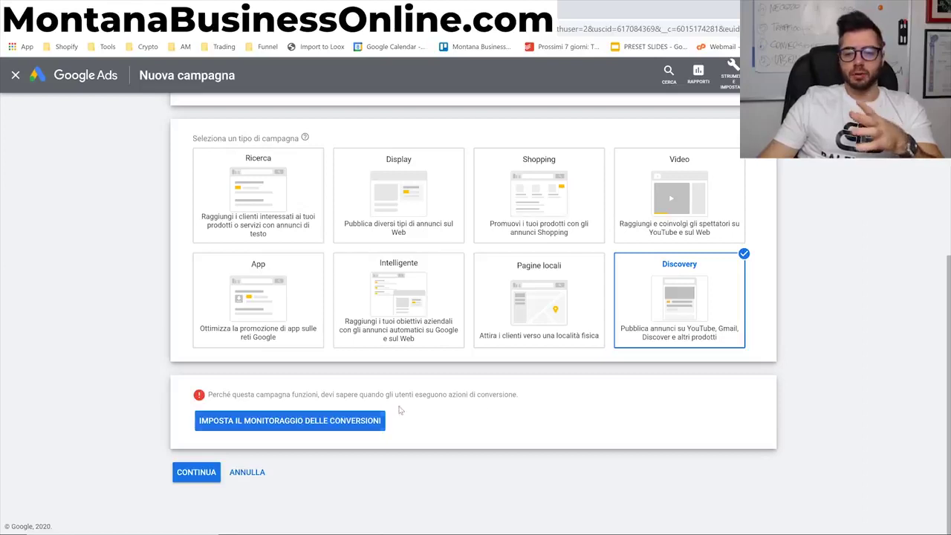
scroll(253, 193, "up", 2)
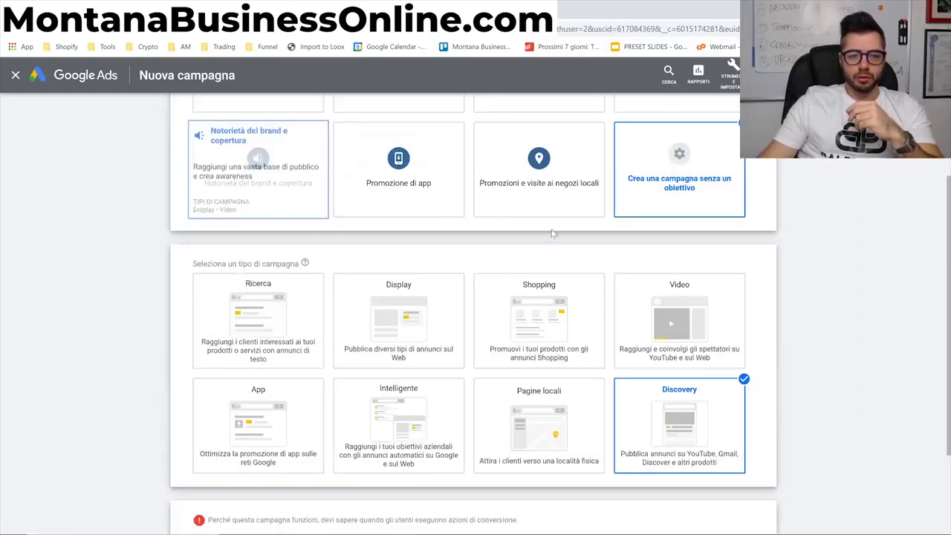
scroll(587, 279, "up", 2)
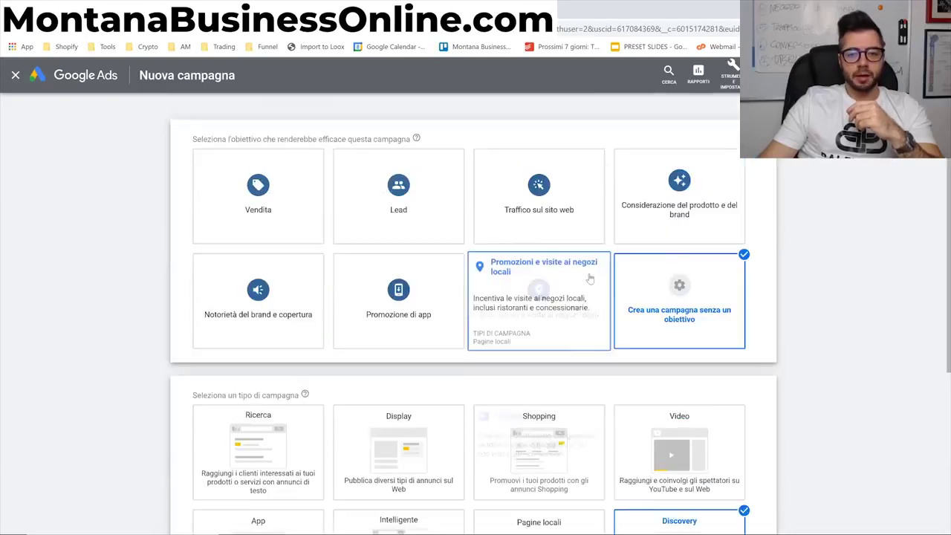
scroll(589, 278, "down", 4)
scroll(589, 277, "up", 2)
scroll(800, 350, "down", 2)
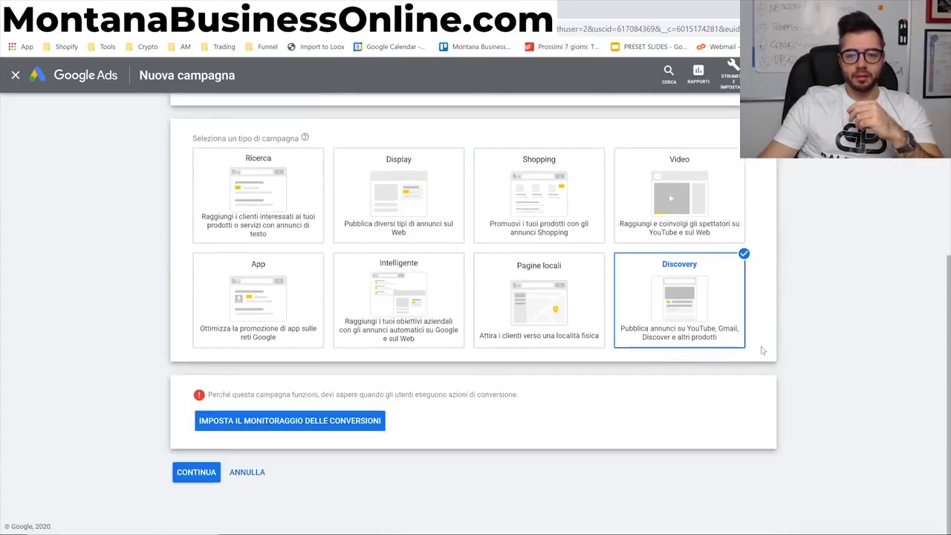
scroll(764, 350, "up", 2)
scroll(626, 334, "up", 2)
scroll(717, 344, "down", 4)
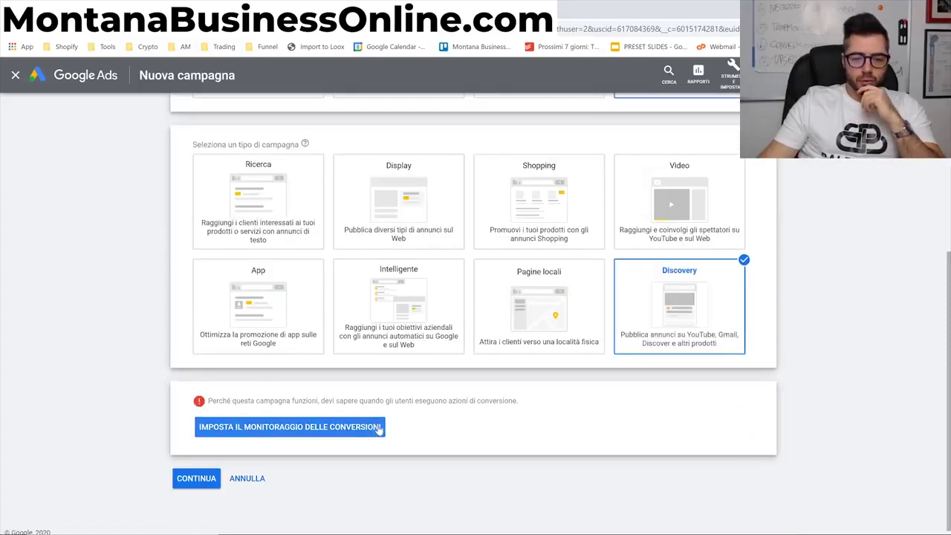
scroll(379, 430, "up", 4)
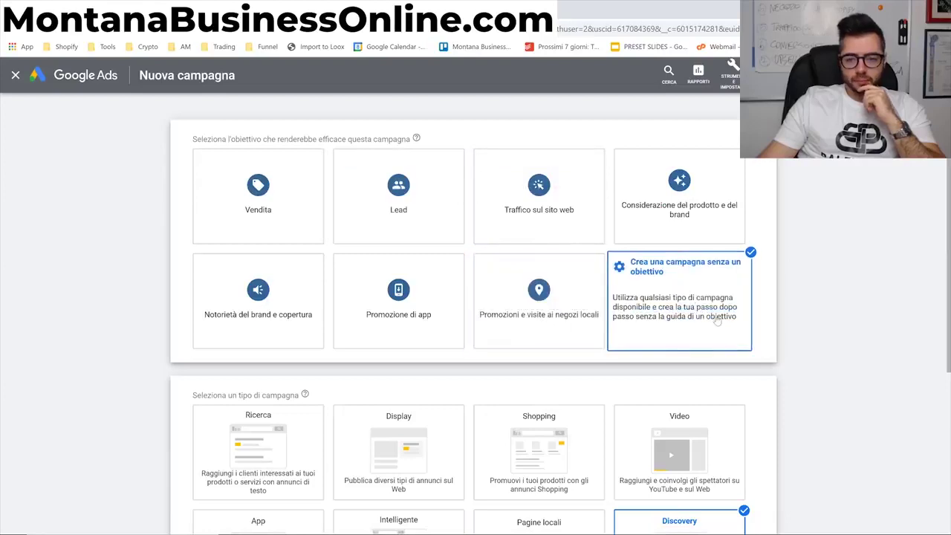
- Try the goal Promozioni e visite ai negozi locali and review the campaign type it offers
left_click(557, 303)
scroll(505, 303, "down", 2)
scroll(505, 303, "up", 4)
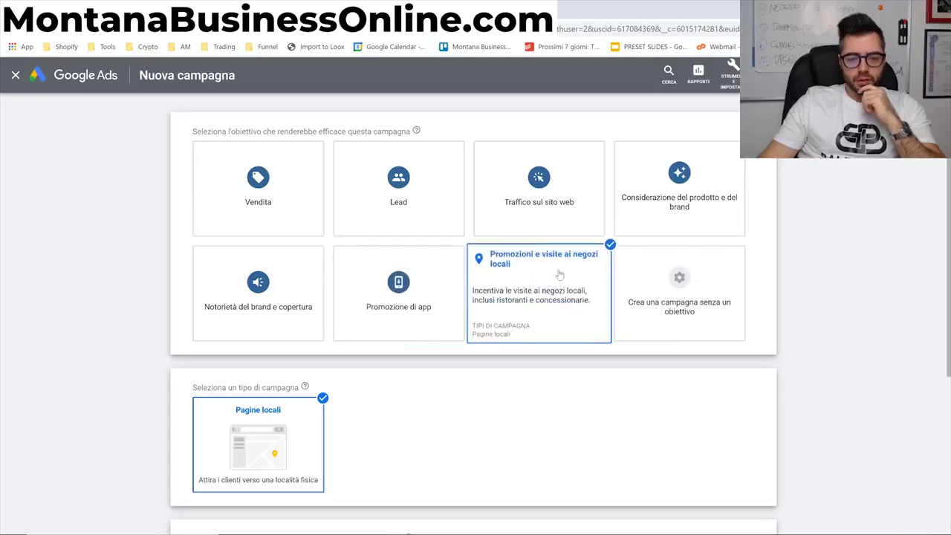
scroll(558, 276, "down", 2)
scroll(518, 283, "up", 2)
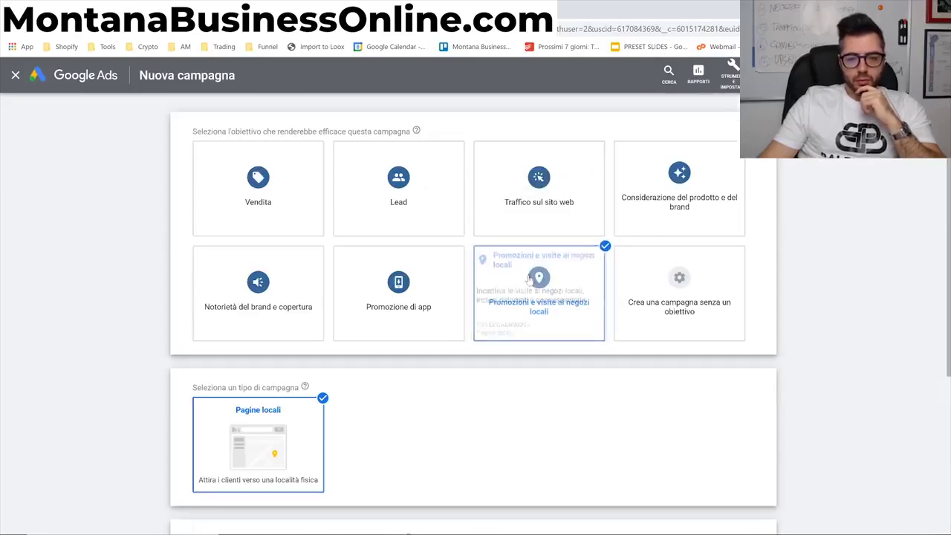
- Try the goals Promozione di app and Notorietà del brand e copertura in turn to compare their campaign types
left_click(444, 295)
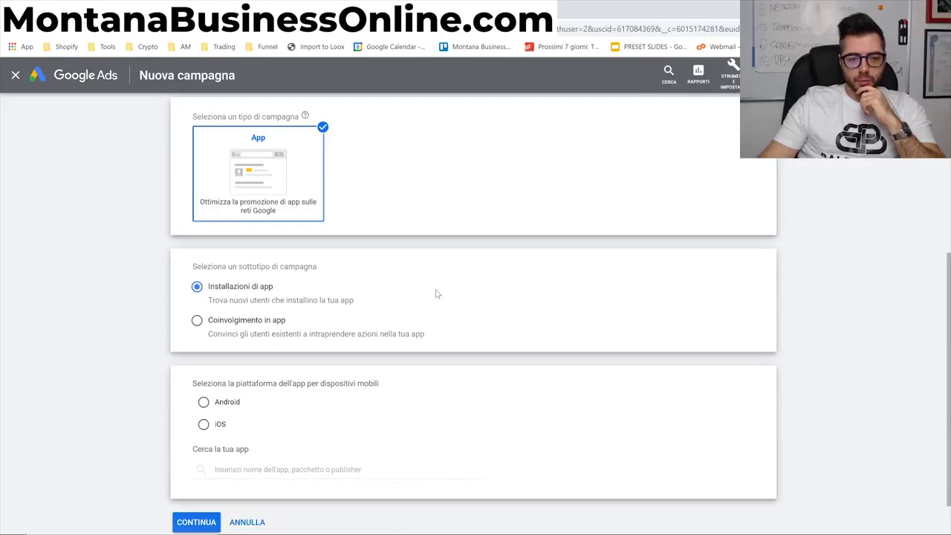
scroll(437, 294, "up", 4)
left_click(258, 297)
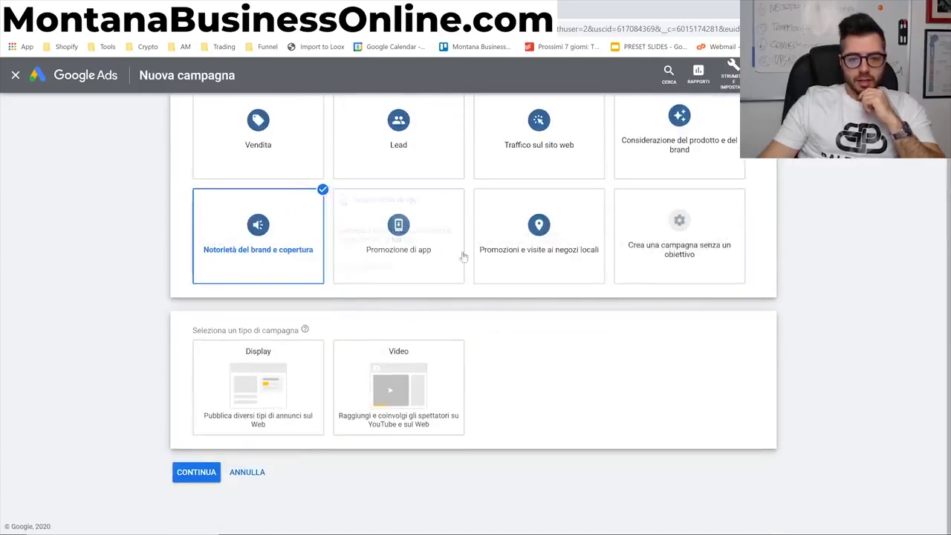
- Try Crea una campagna senza un obiettivo, Considerazione del prodotto e del brand, and Traffico sul sito web in turn
left_click(672, 245)
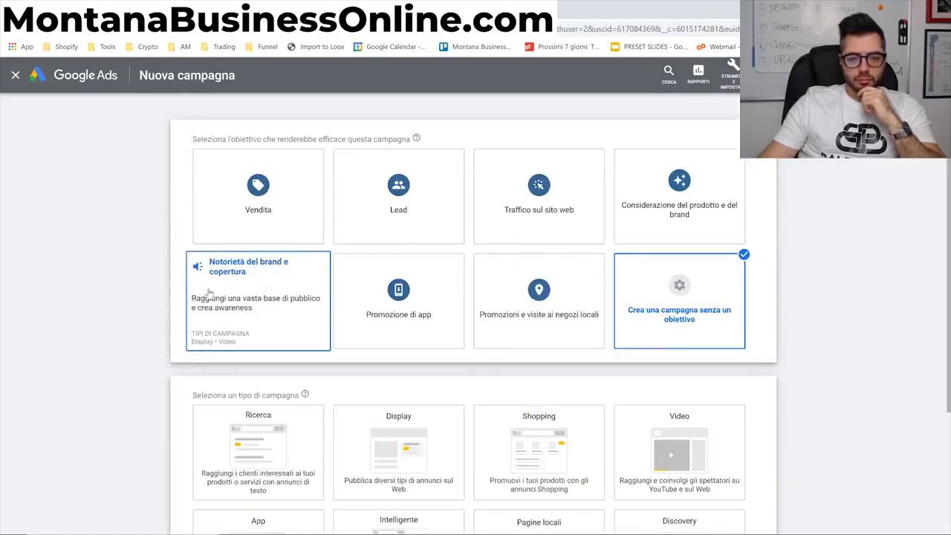
left_click(645, 195)
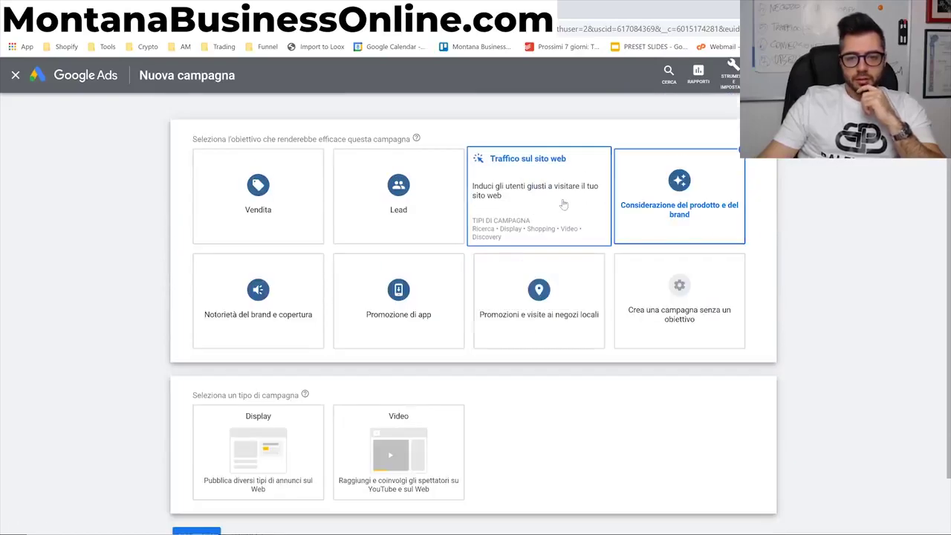
left_click(563, 204)
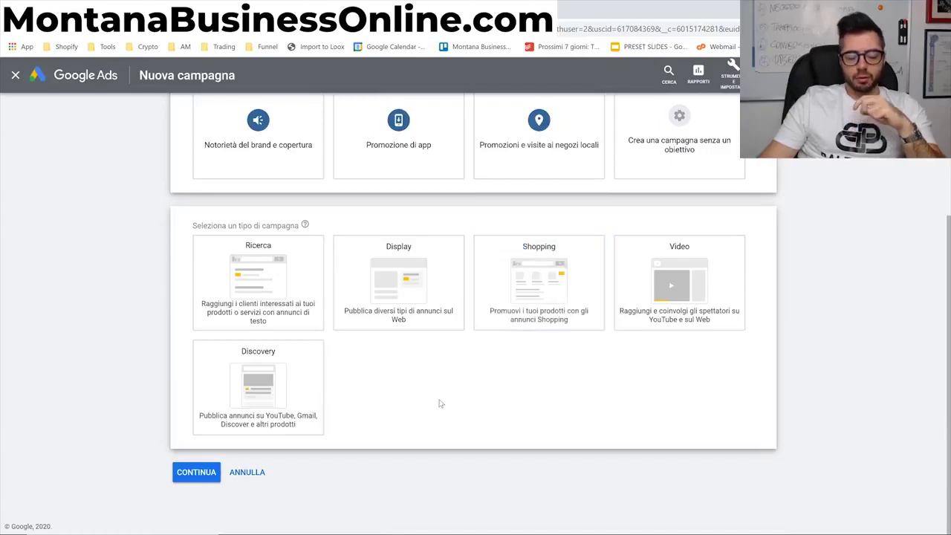
- Switch the campaign goal to Vendita and review the campaign types available for it
scroll(443, 398, "up", 2)
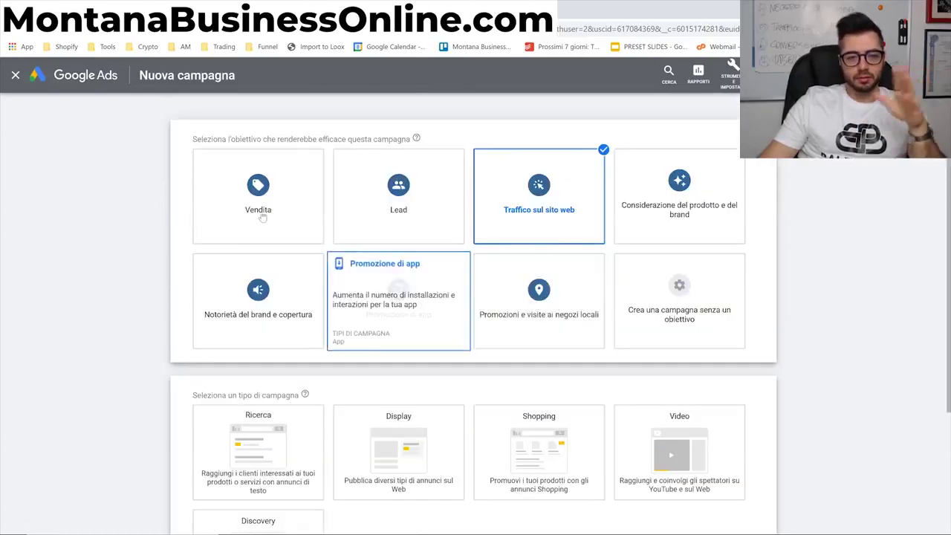
scroll(305, 223, "down", 2)
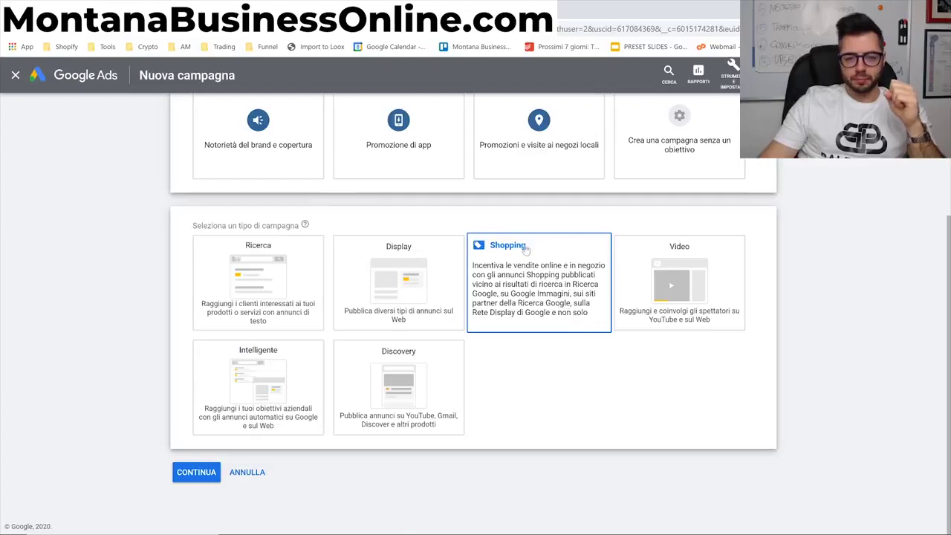
left_click(713, 301)
scroll(540, 286, "up", 3)
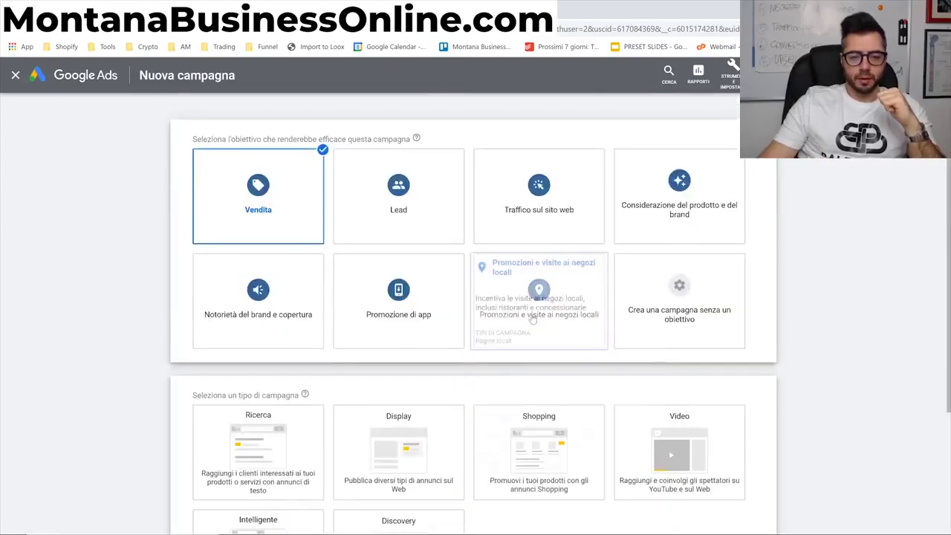
scroll(541, 286, "down", 3)
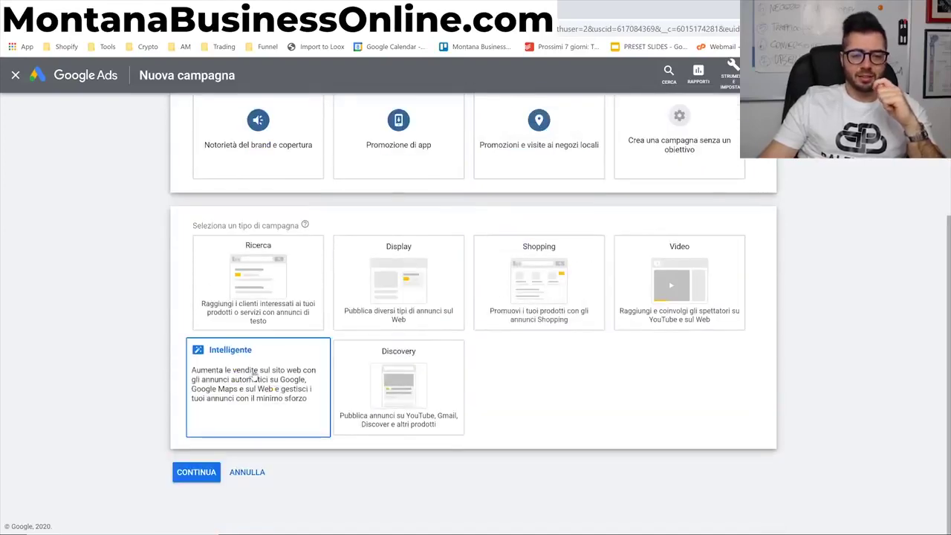
- Switch the campaign goal to Lead and read through its campaign types, starting with Ricerca
scroll(252, 376, "up", 2)
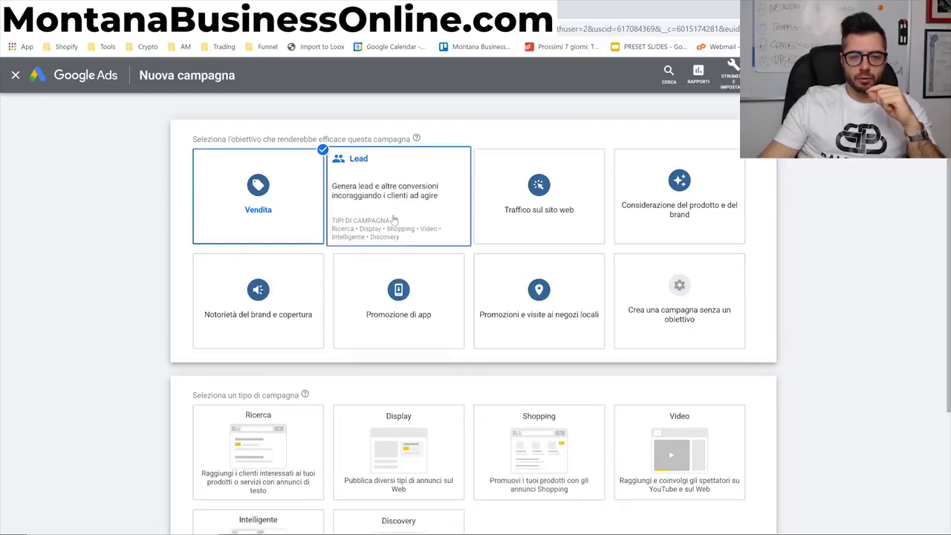
scroll(393, 222, "down", 2)
left_click(269, 302)
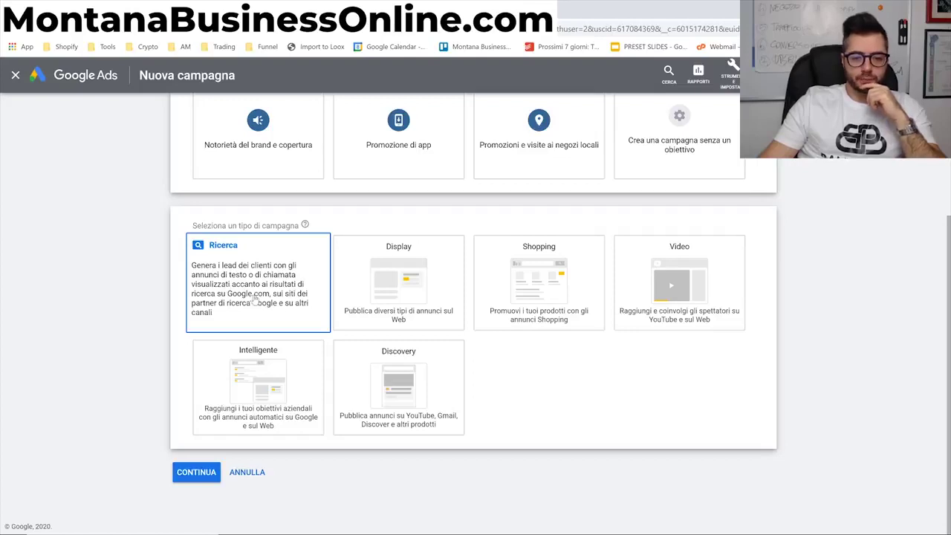
left_click(433, 315)
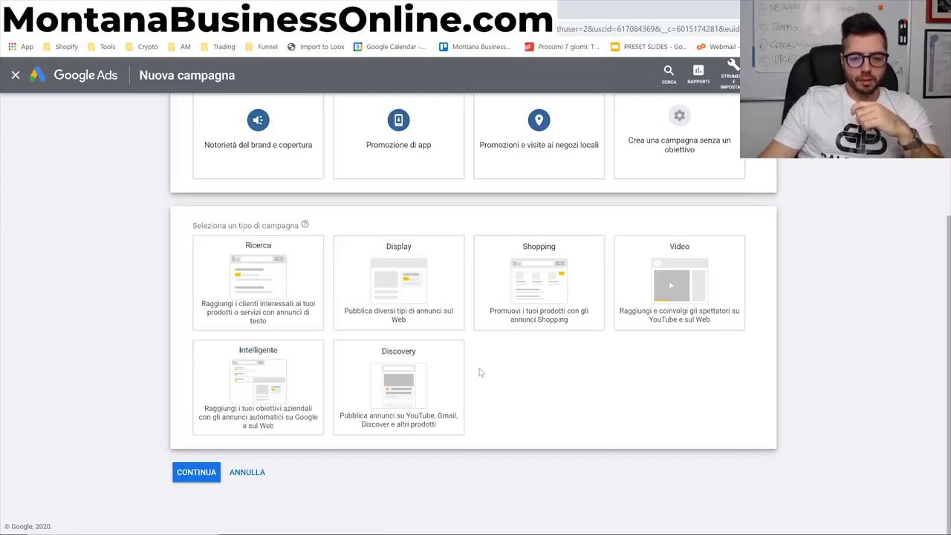
- Set the goal to Crea una campagna senza un obiettivo and choose Discovery as the campaign type
scroll(612, 365, "up", 2)
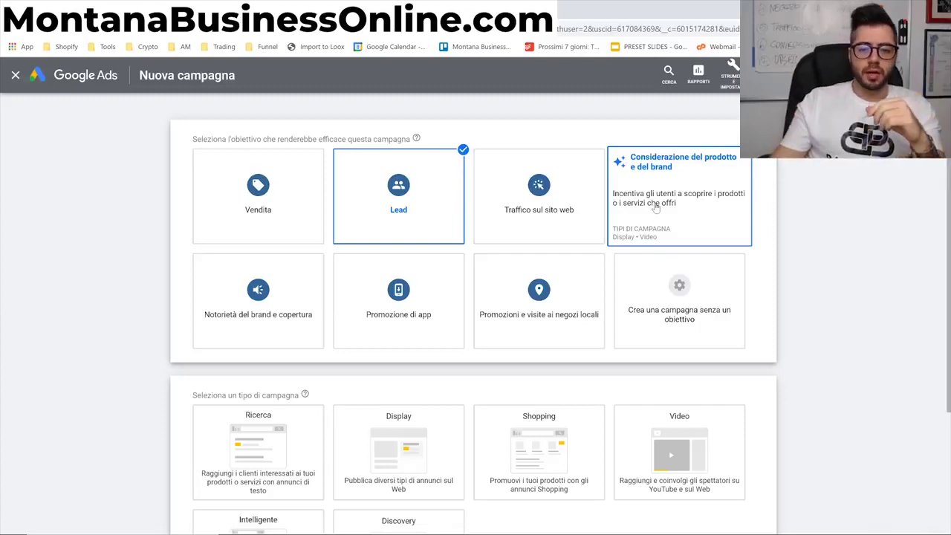
scroll(706, 297, "down", 3)
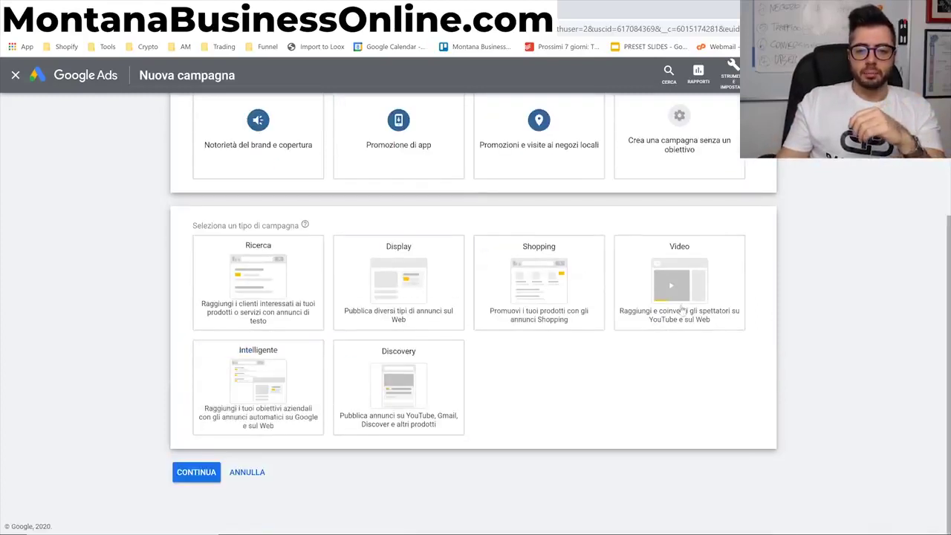
left_click(679, 142)
left_click(677, 386)
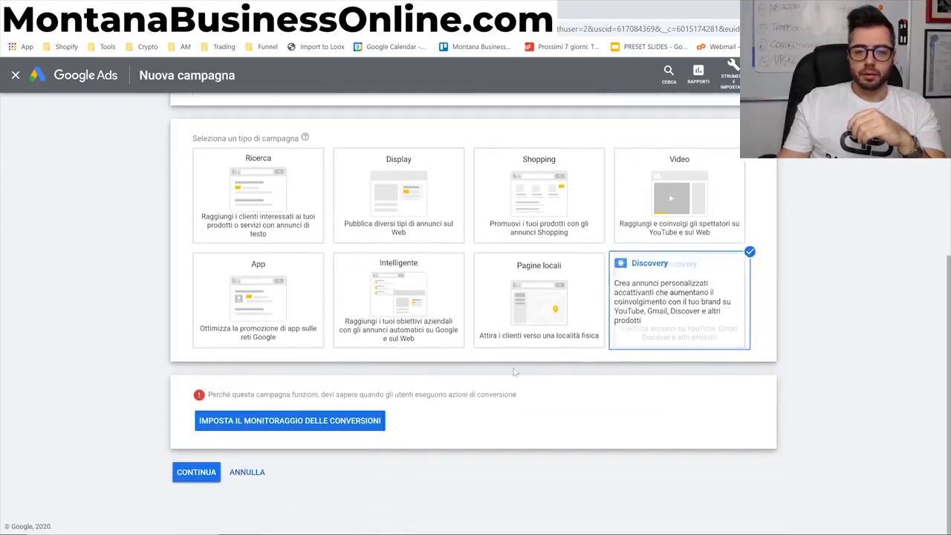
- Open the conversion tracking setup for the website and review the new conversion action's settings
left_click(299, 421)
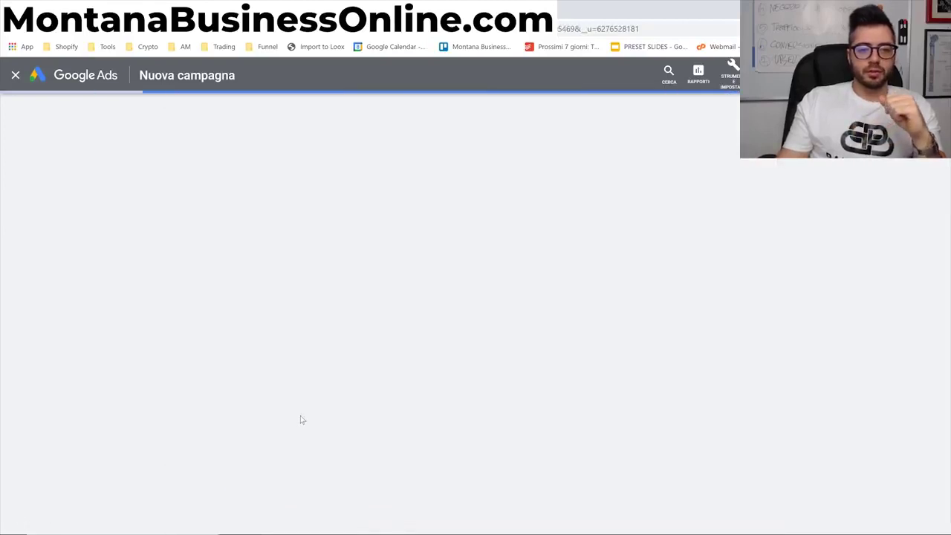
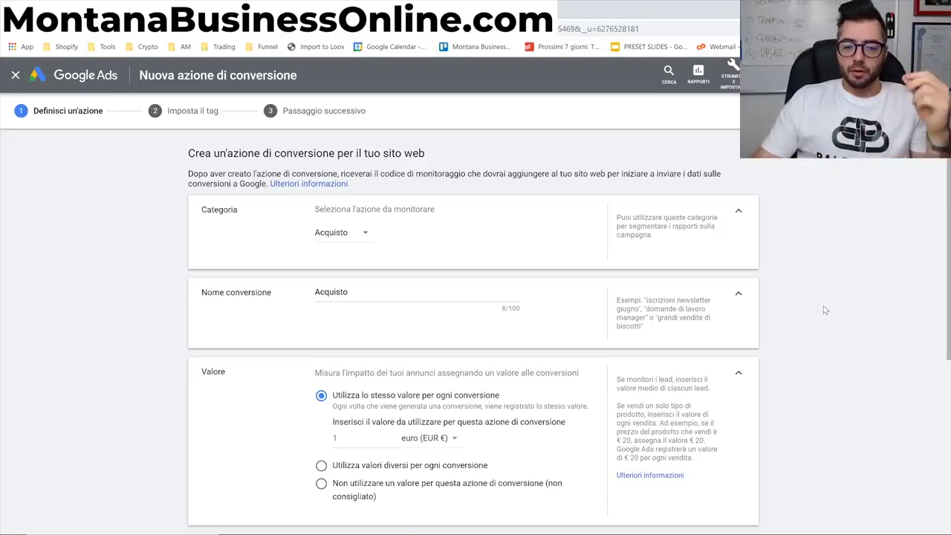
scroll(828, 308, "down", 3)
scroll(829, 310, "up", 3)
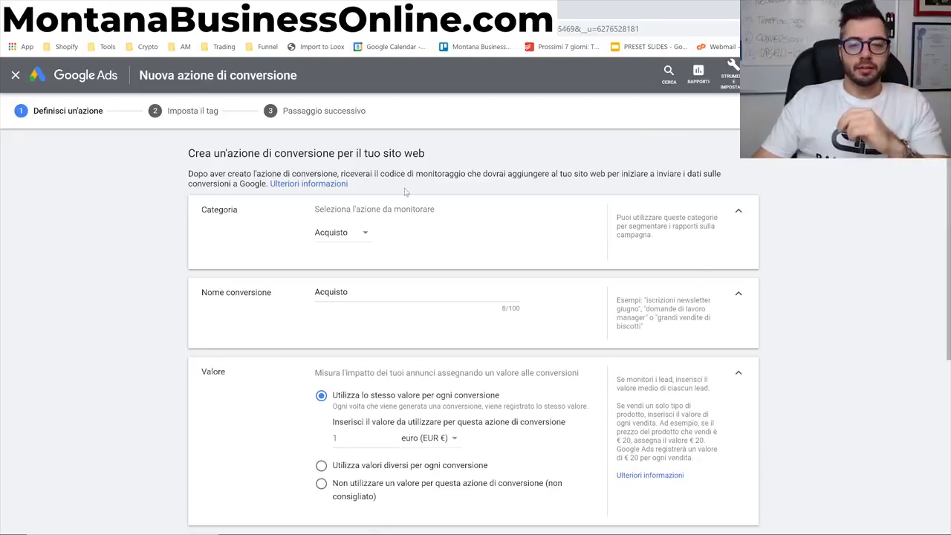
- Look through the conversion categories, try Altro, and return the category to Acquisto
left_click(361, 236)
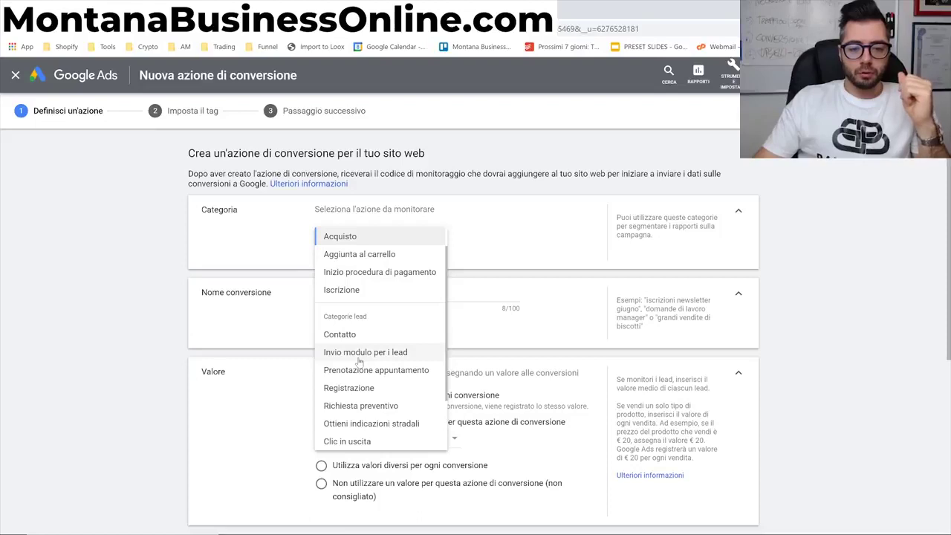
scroll(358, 361, "down", 1)
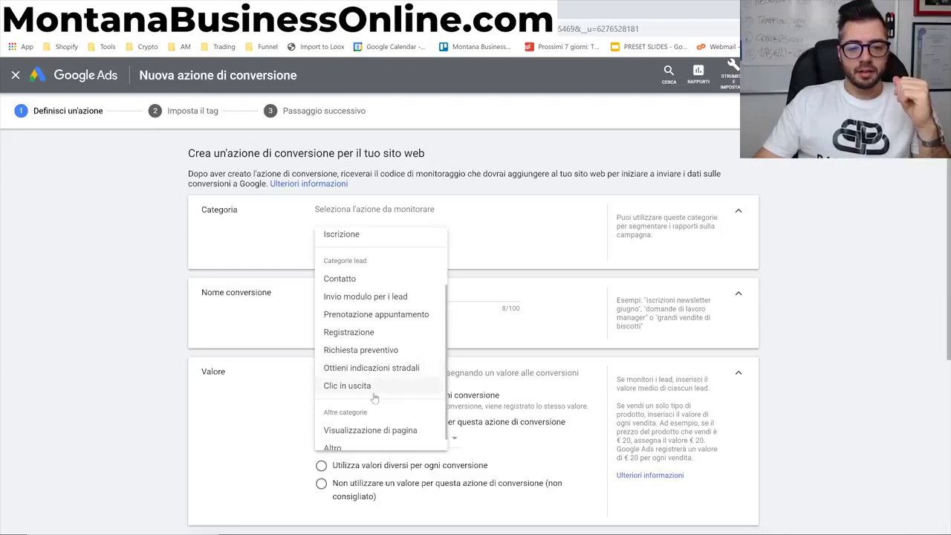
scroll(373, 398, "down", 1)
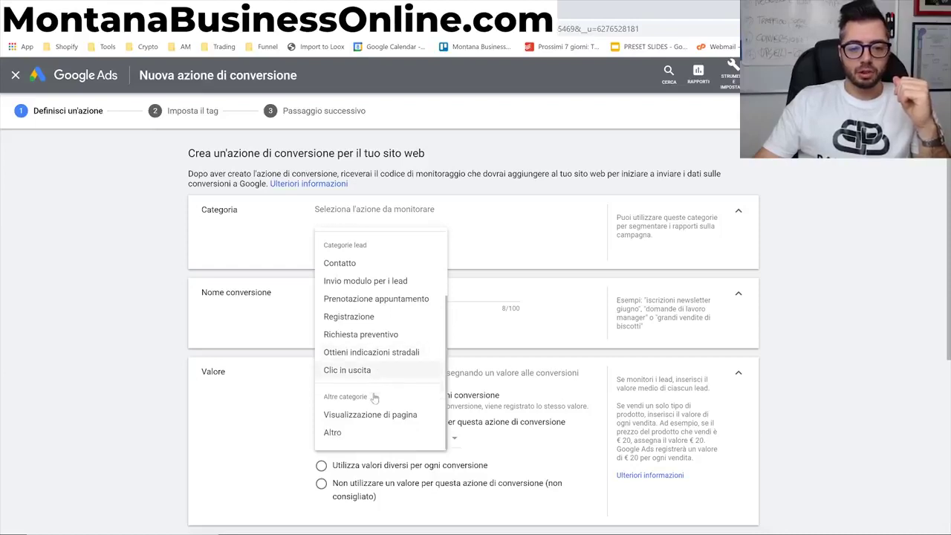
left_click(376, 437)
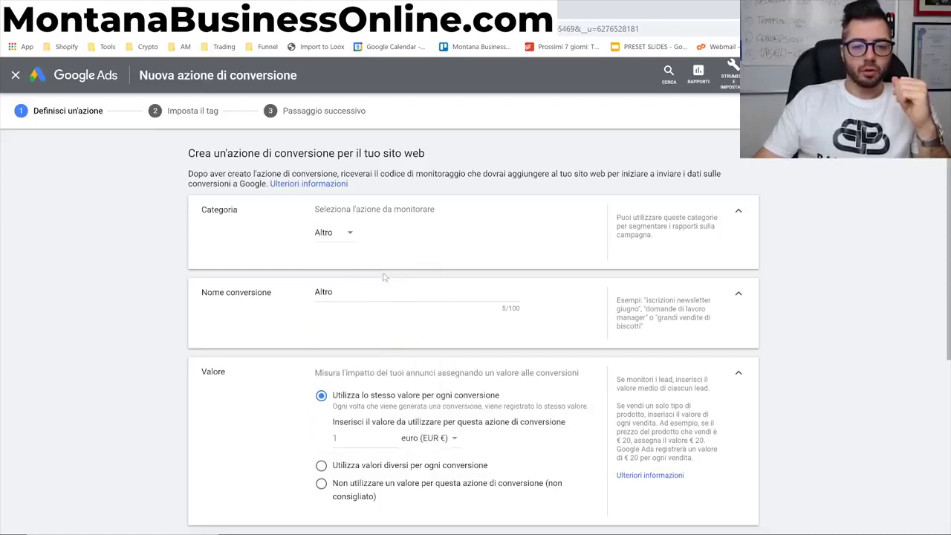
left_click(342, 234)
scroll(346, 282, "up", 3)
left_click(346, 262)
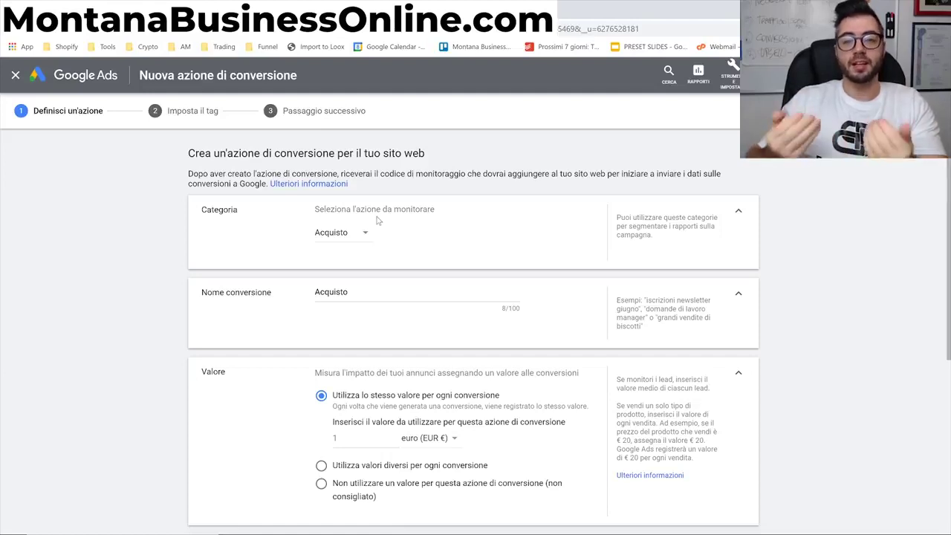
- Set the value used for every conversion of the Acquisto action to 20 euro
left_click(417, 291)
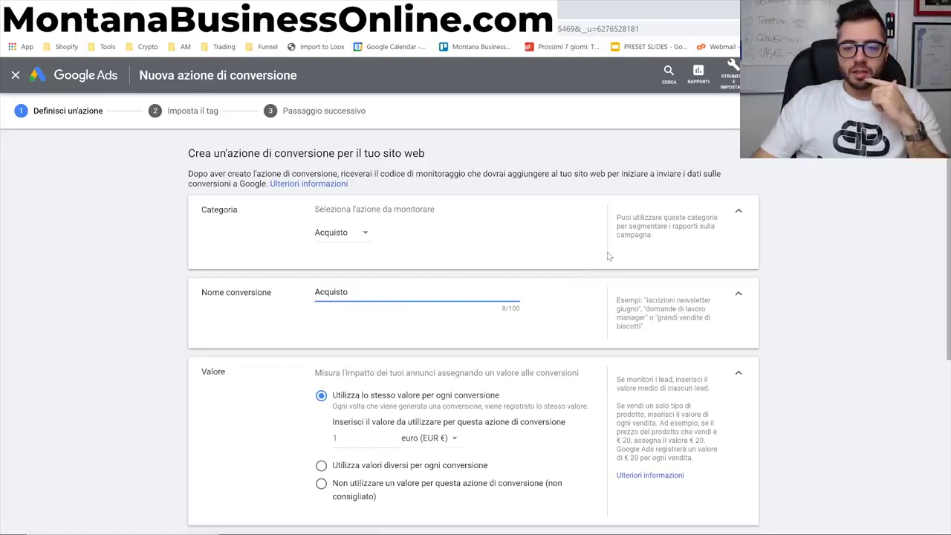
scroll(481, 326, "down", 2)
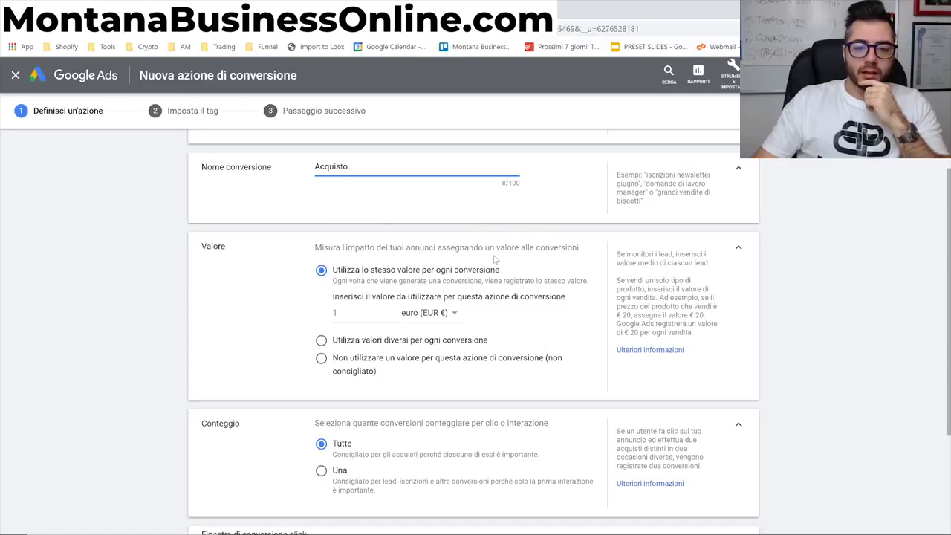
left_click(399, 309)
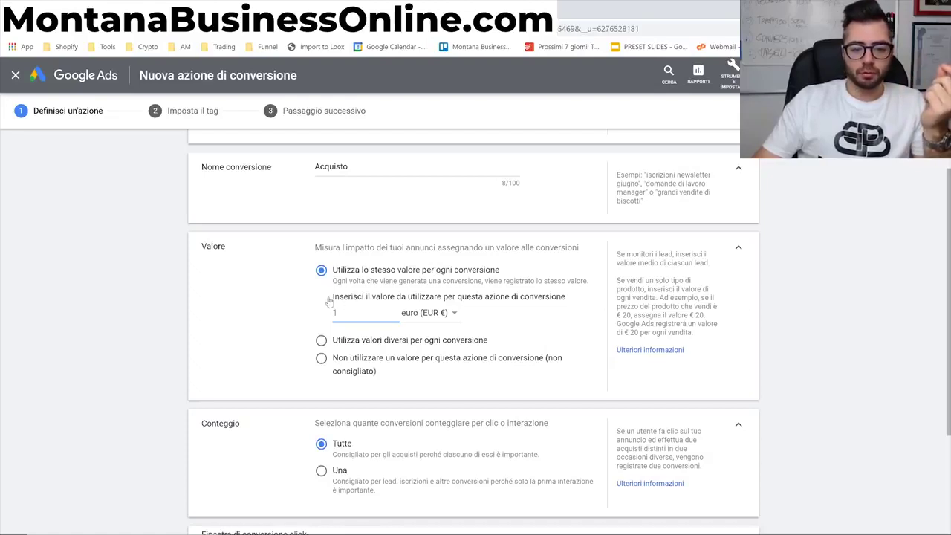
key("BackSpace")
type("20")
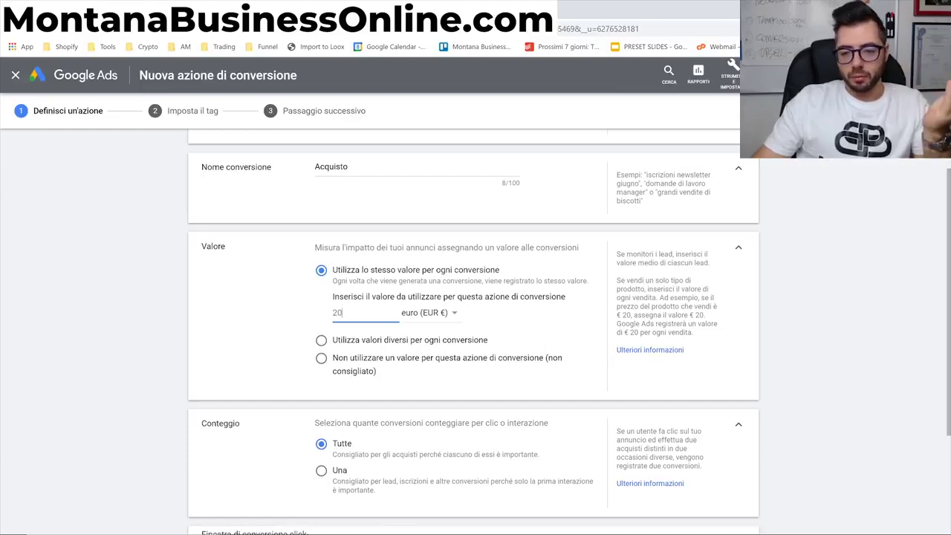
- Try the different-values and no-value options for the conversion value, and return to Utilizza lo stesso valore per ogni conversione
scroll(484, 289, "down", 1)
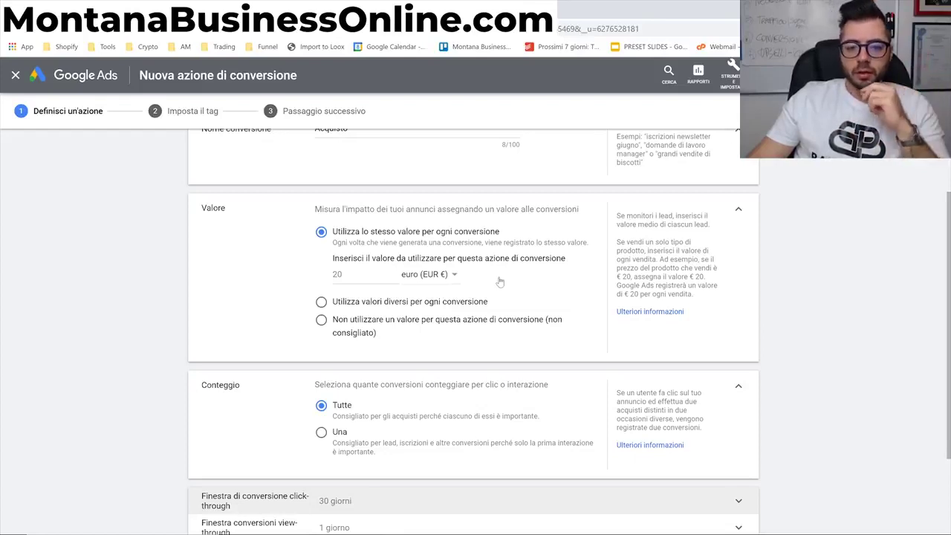
left_click(451, 305)
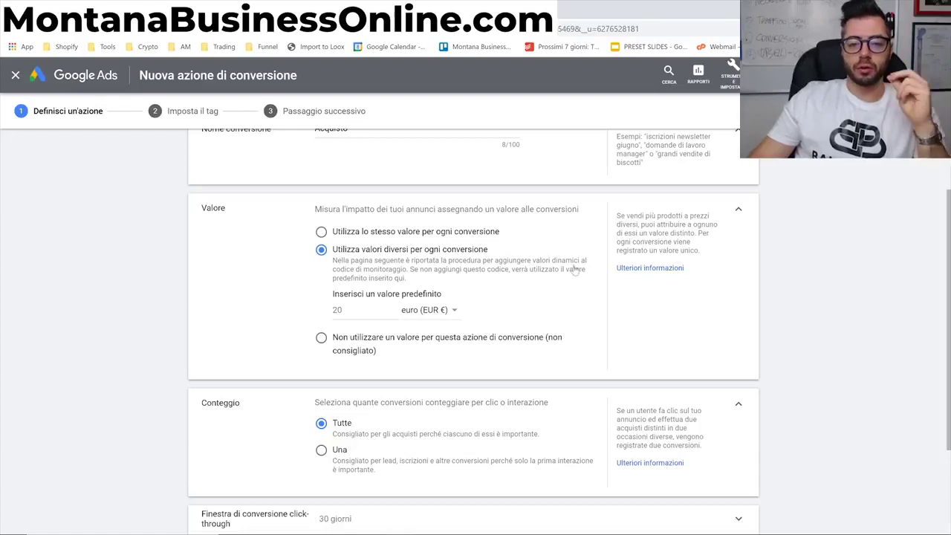
scroll(563, 269, "down", 3)
left_click(335, 212)
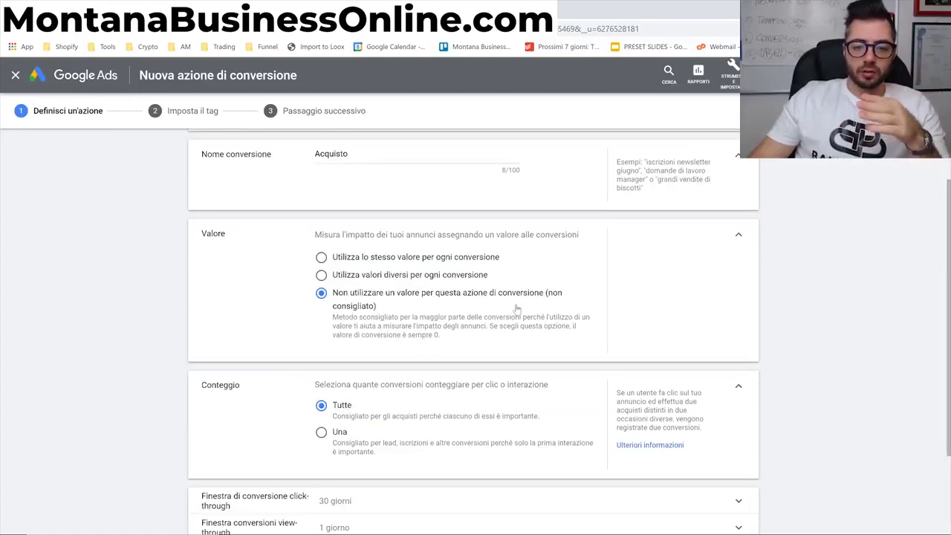
left_click(424, 256)
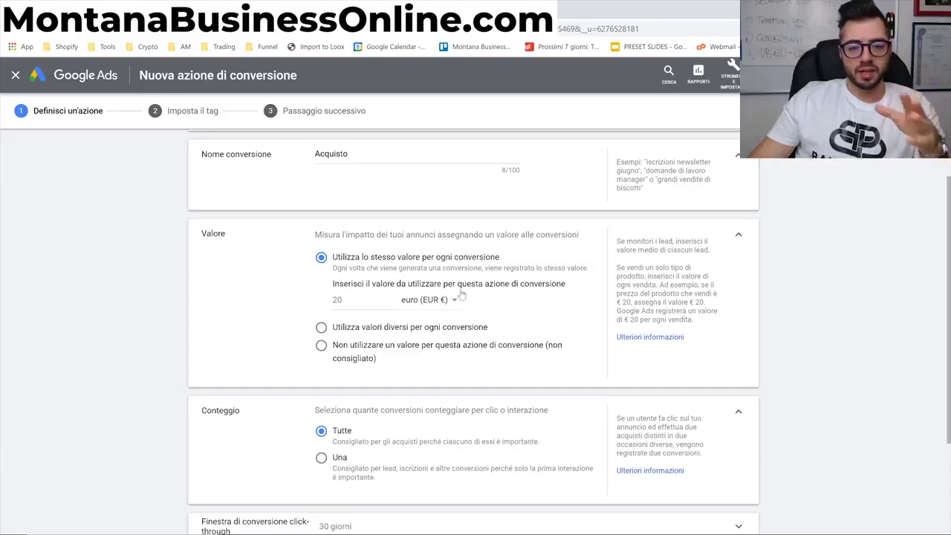
- Try the Una option for conversion counting and return the setting to Tutte
scroll(483, 288, "down", 2)
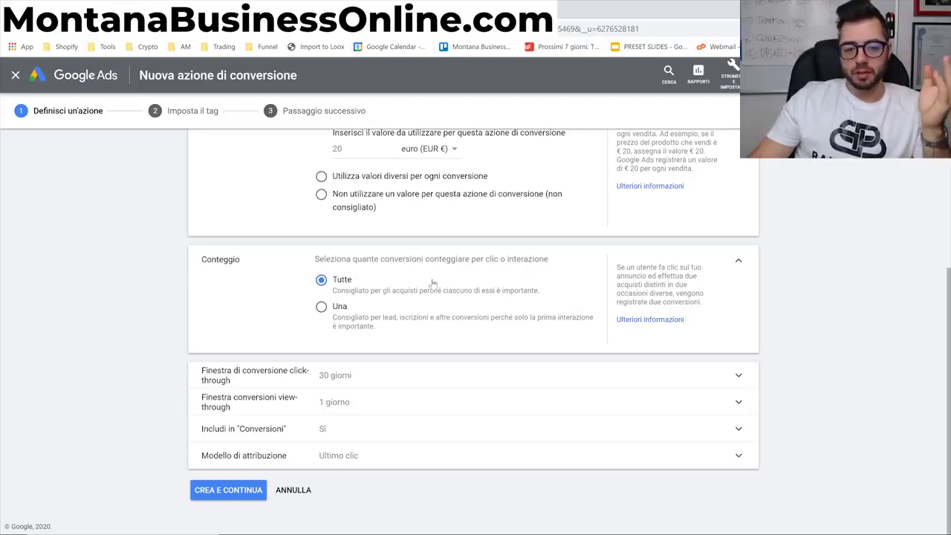
left_click(335, 315)
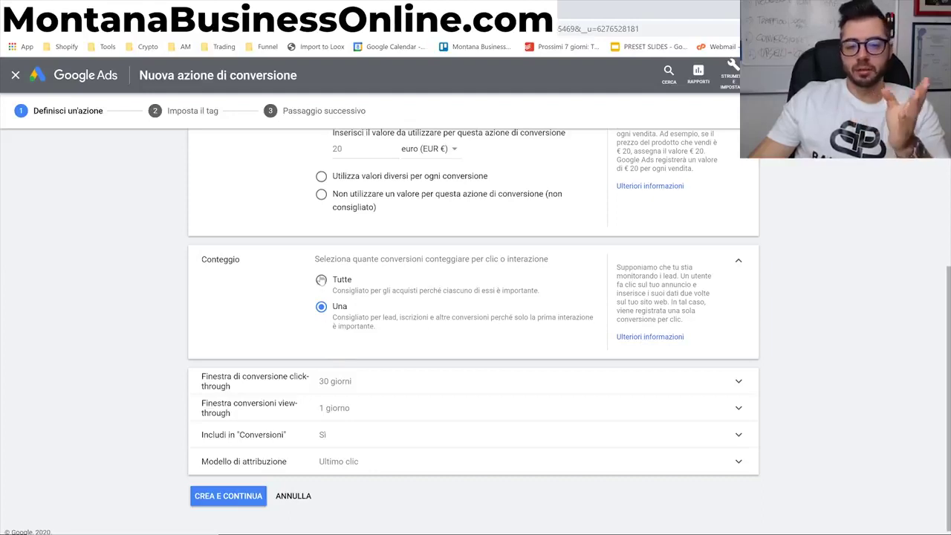
left_click(321, 279)
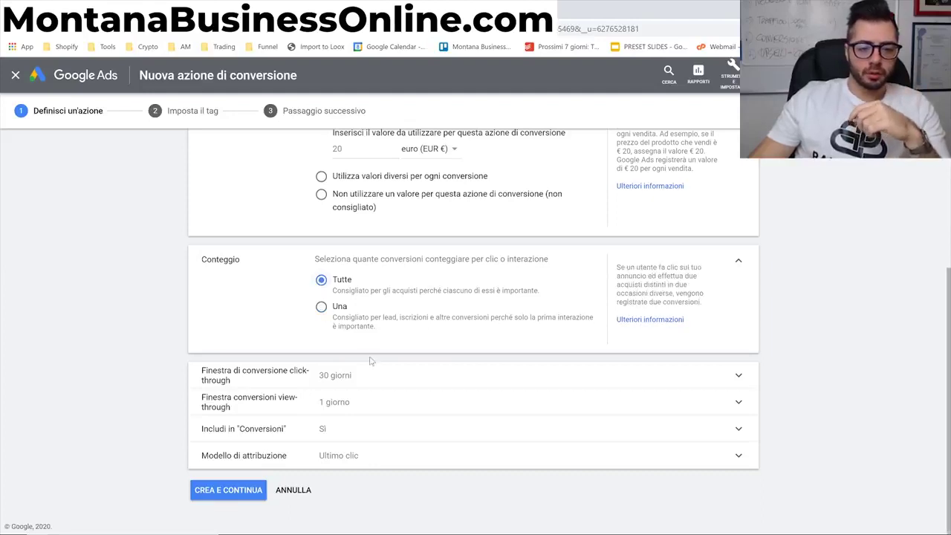
- Review the click-through conversion window durations and set the window to 90 giorni
left_click(536, 383)
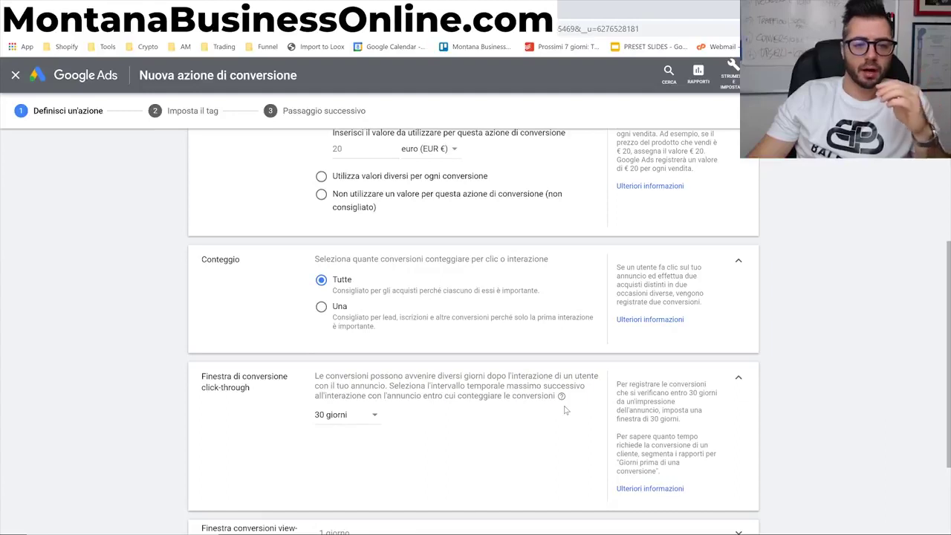
left_click(349, 418)
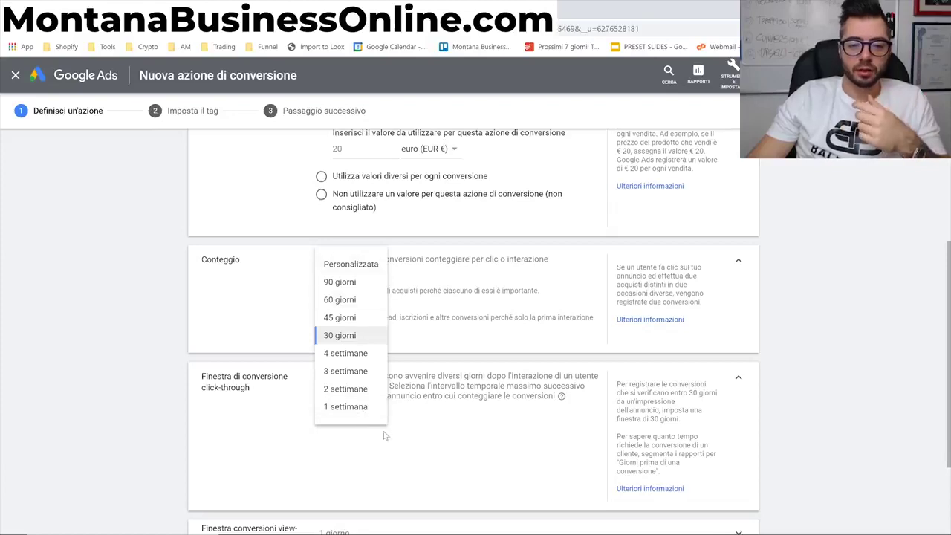
left_click(572, 401)
mouse_move(563, 396)
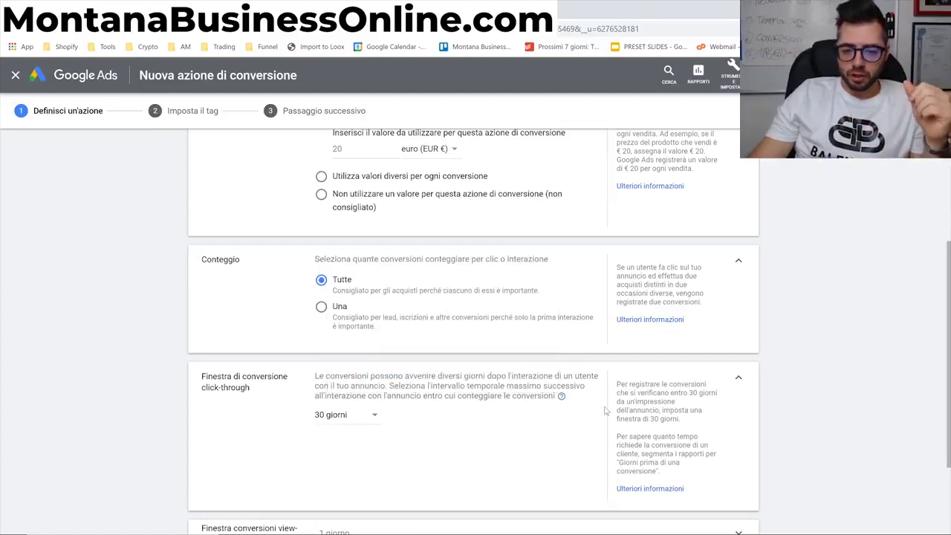
left_click(361, 417)
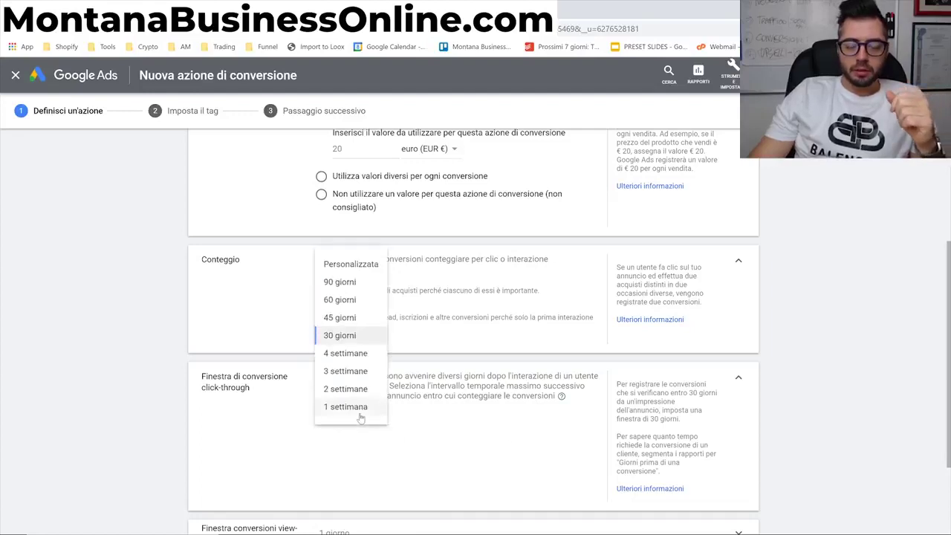
left_click(405, 423)
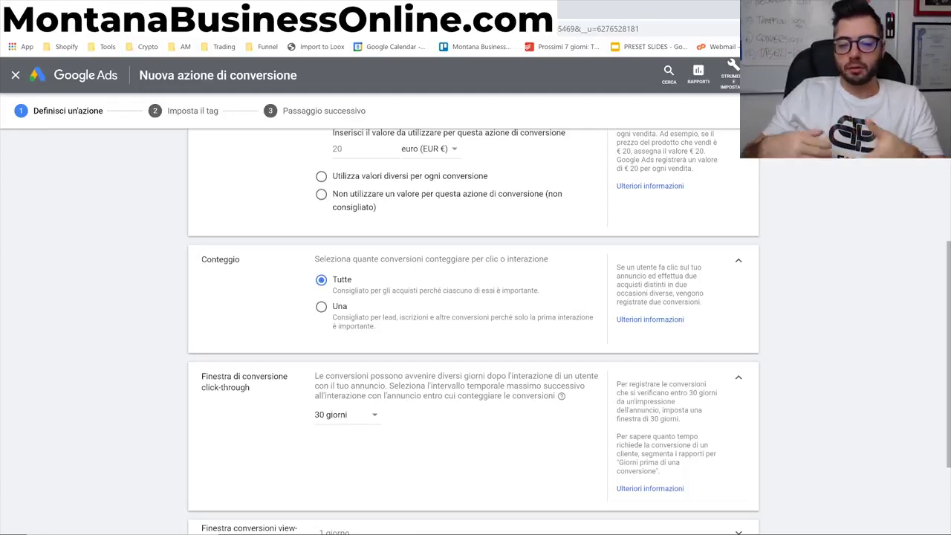
left_click(366, 417)
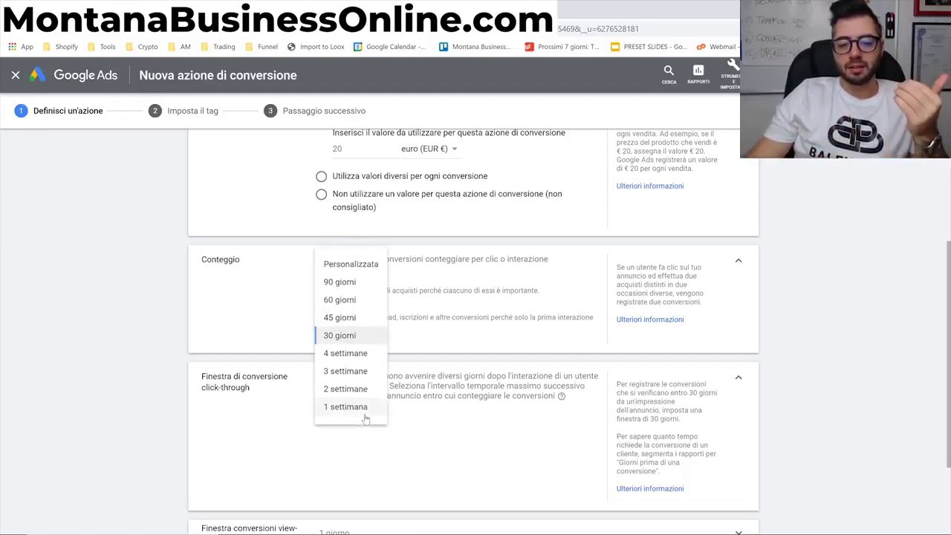
left_click(354, 285)
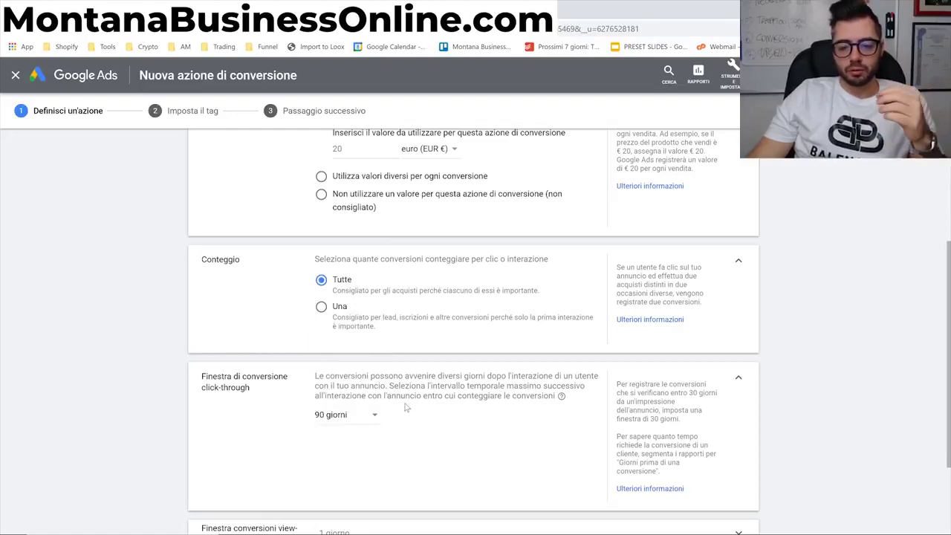
- Review the view-through conversion window durations and set the window to 30 giorni
scroll(407, 408, "down", 2)
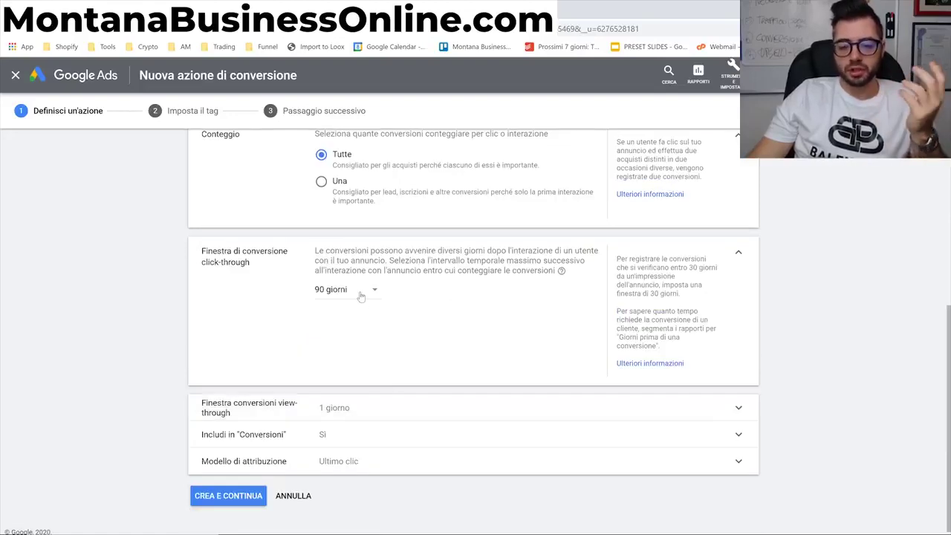
left_click(368, 403)
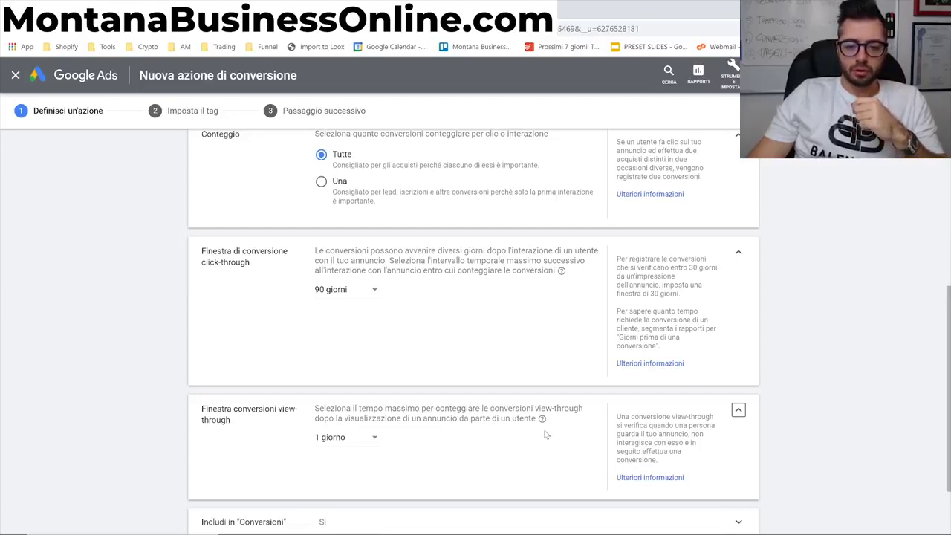
left_click(365, 438)
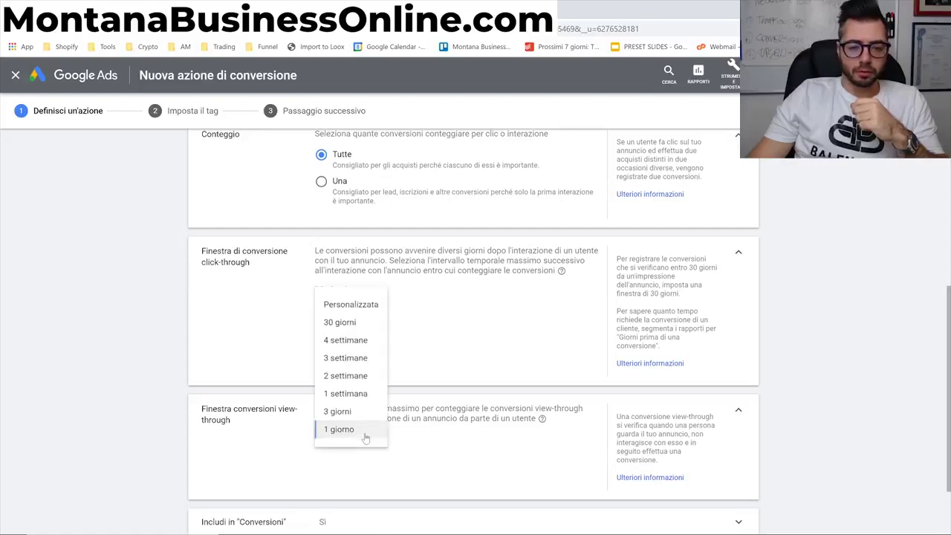
left_click(542, 419)
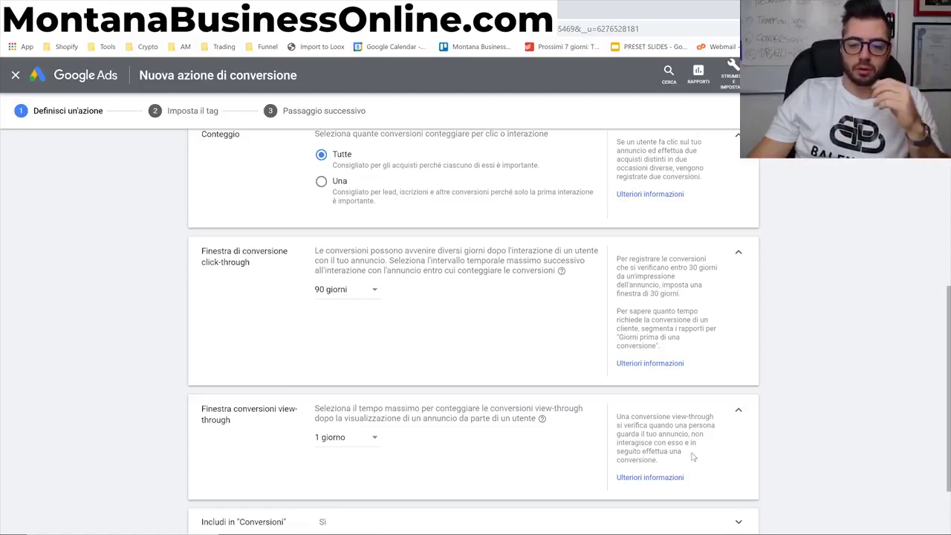
left_click(340, 441)
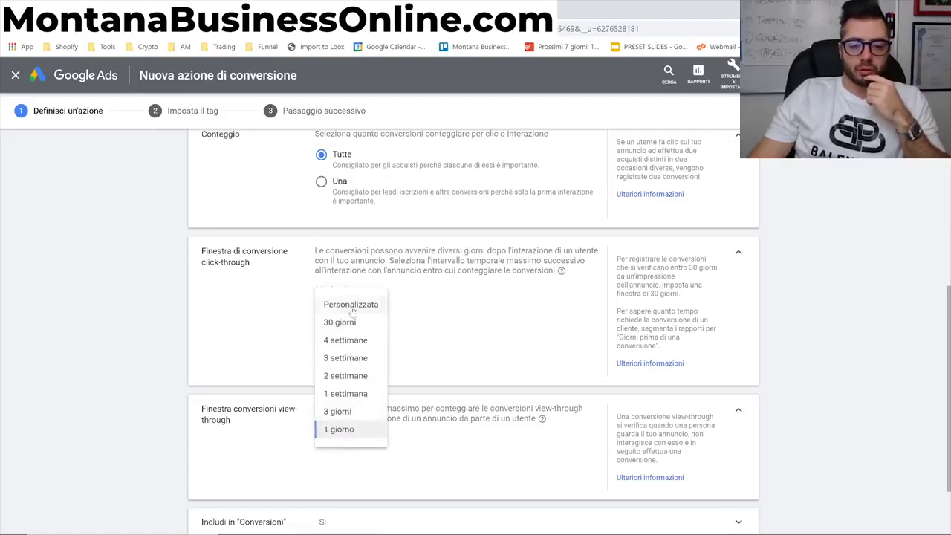
left_click(444, 446)
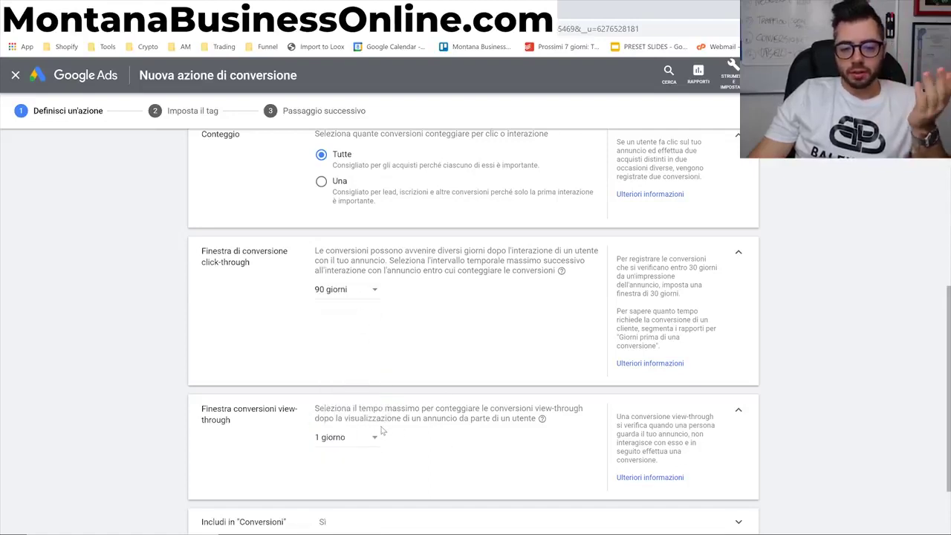
left_click(361, 437)
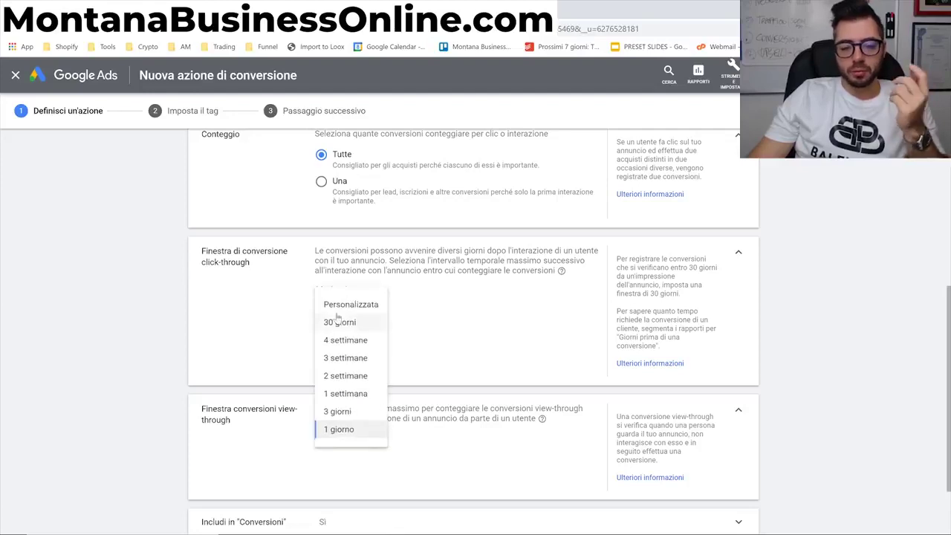
left_click(338, 332)
- Examine the Includi in "Conversioni" setting and collapse it again
scroll(417, 401, "down", 2)
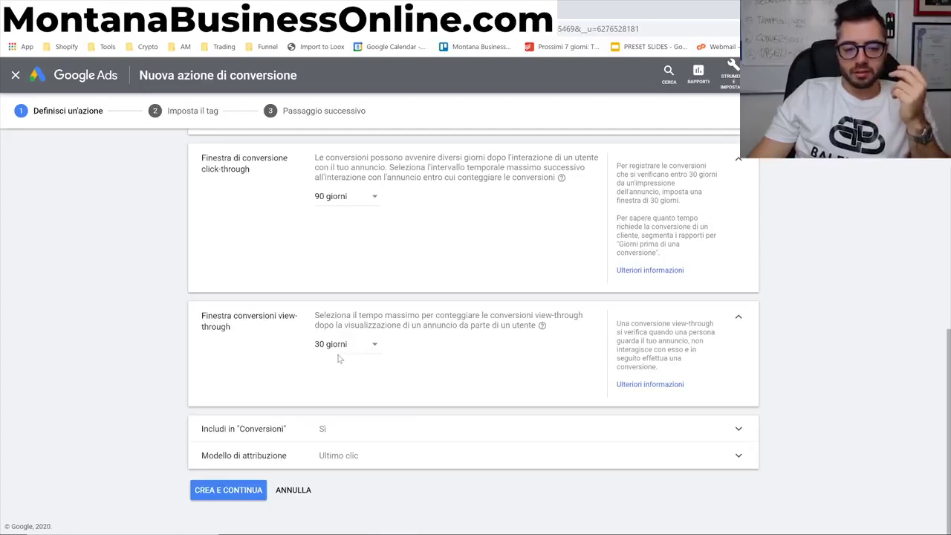
left_click(359, 429)
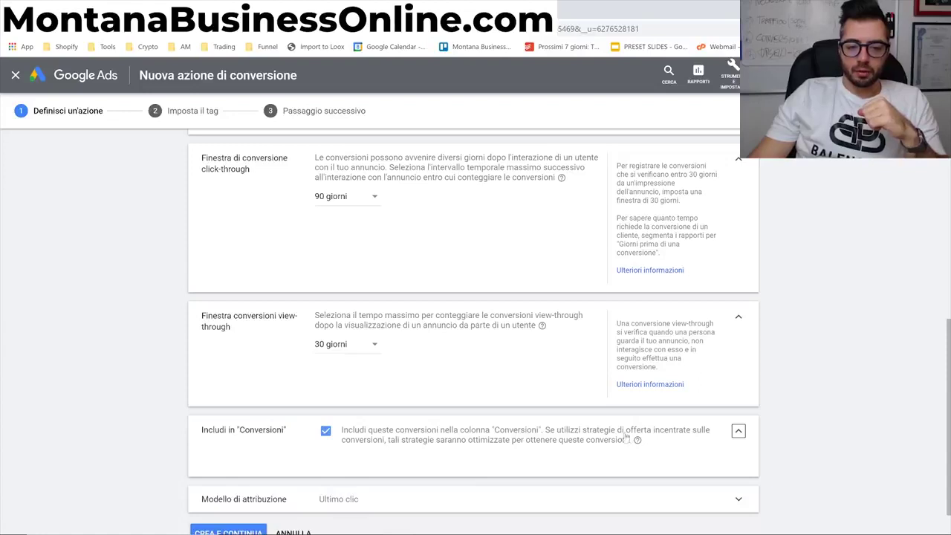
left_click(738, 431)
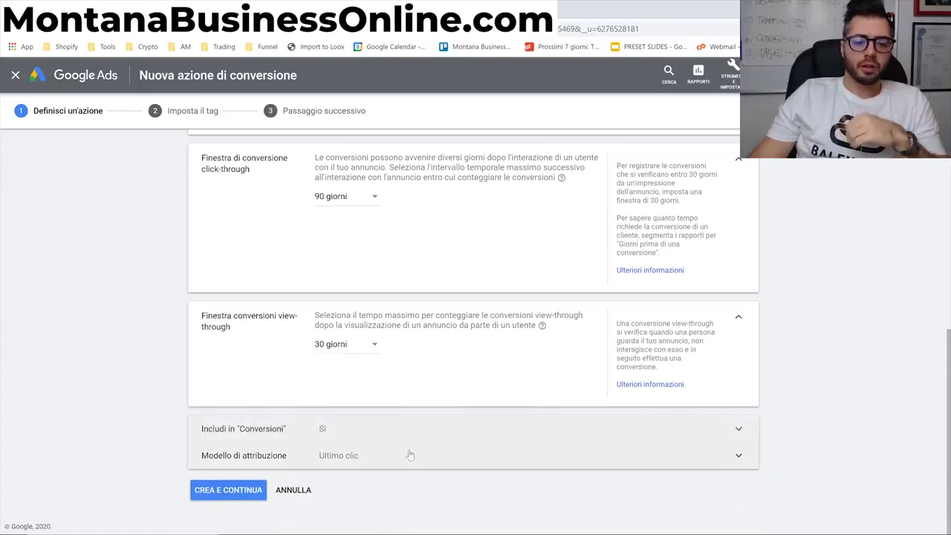
- Expand the attribution model setting, open the Modelli di attribuzione report, and return to the conversion action form
left_click(409, 455)
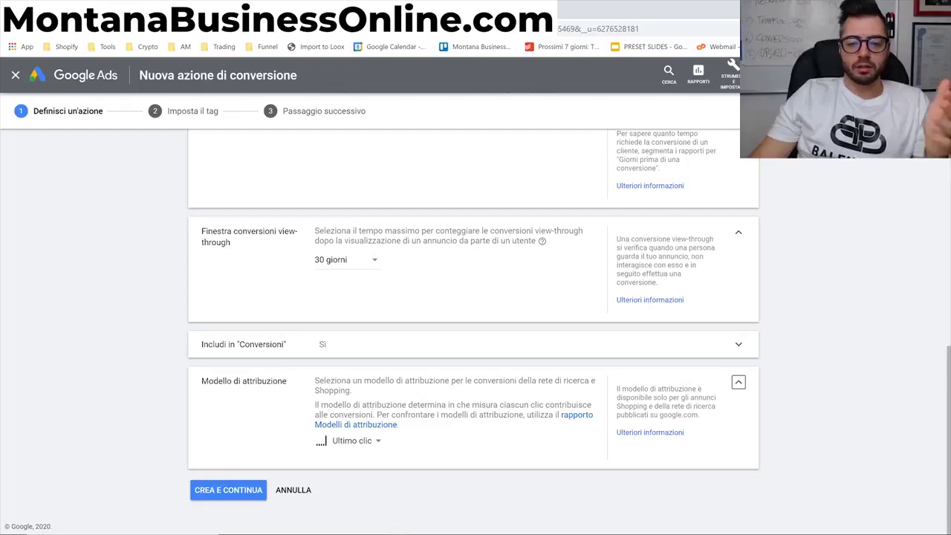
left_click(575, 414)
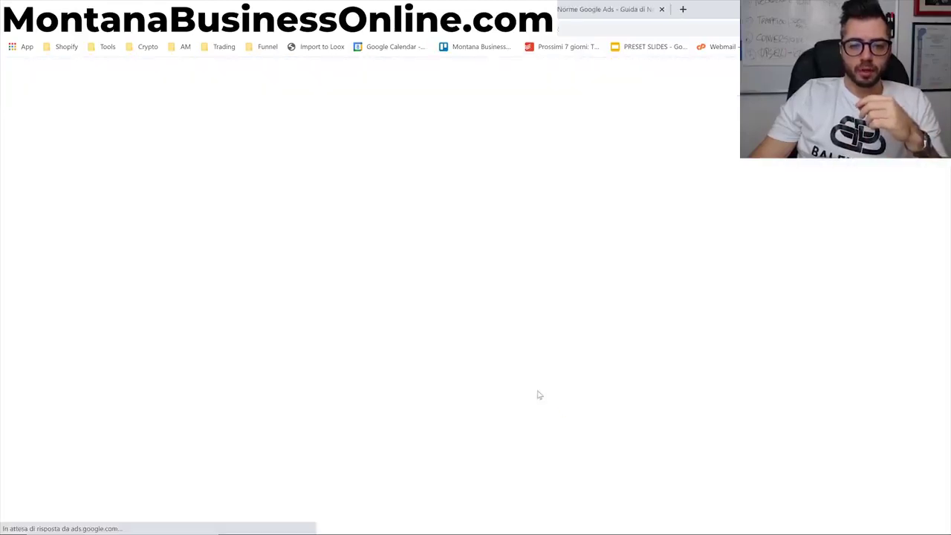
key("ctrl+shift+Tab")
key("ctrl+Tab")
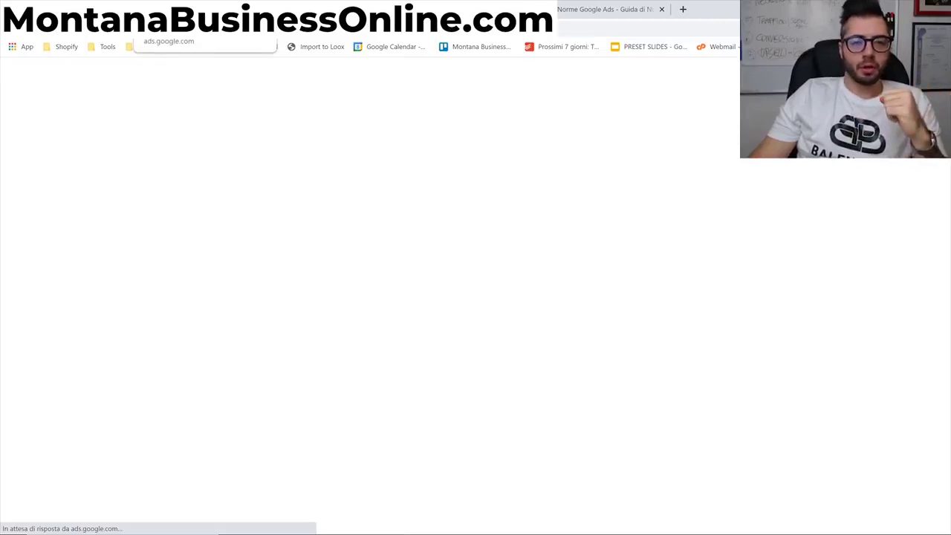
left_click(200, 10)
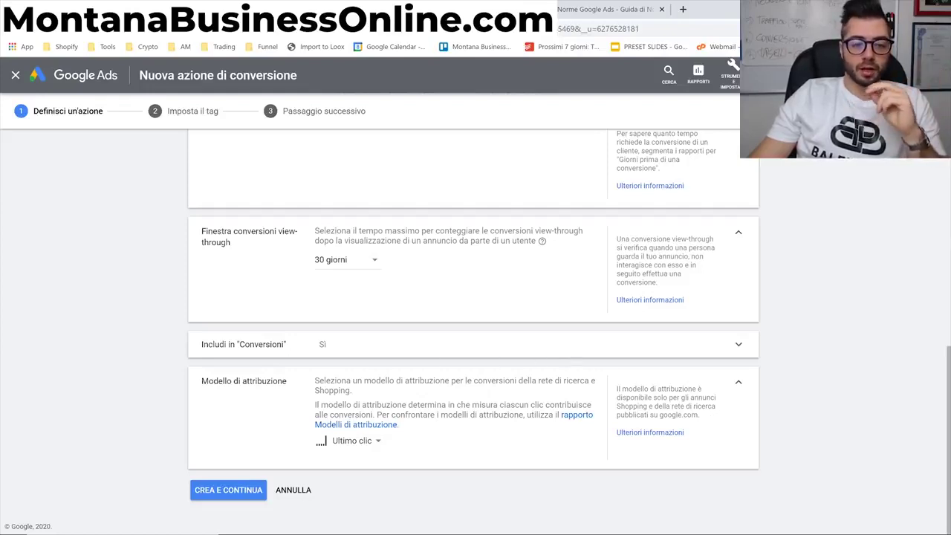
- Look at the available attribution models, keep Ultimo clic, and submit the new conversion action
left_click(361, 444)
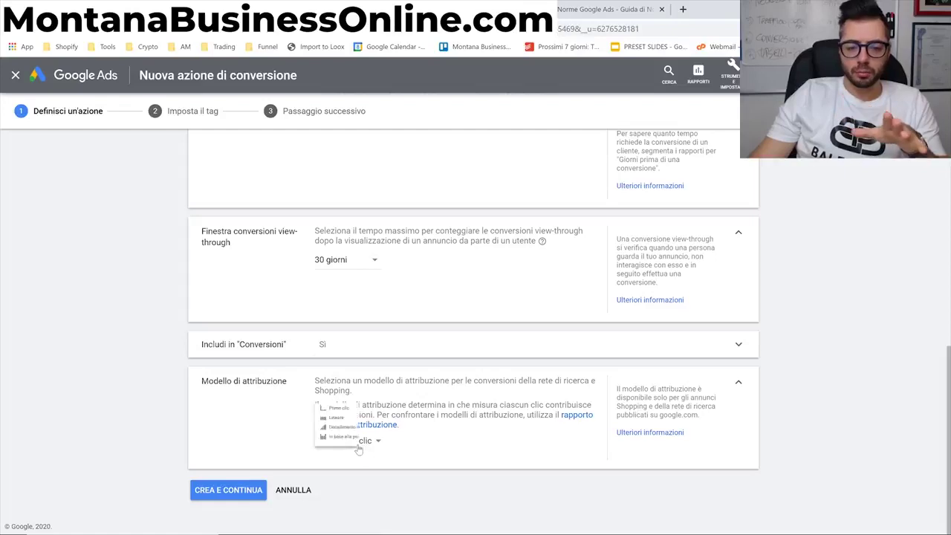
left_click(240, 422)
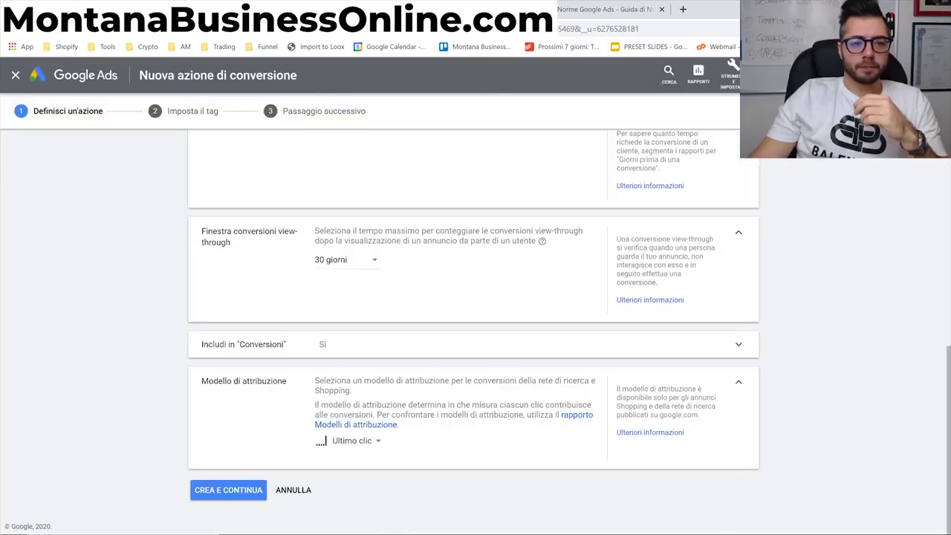
left_click(230, 490)
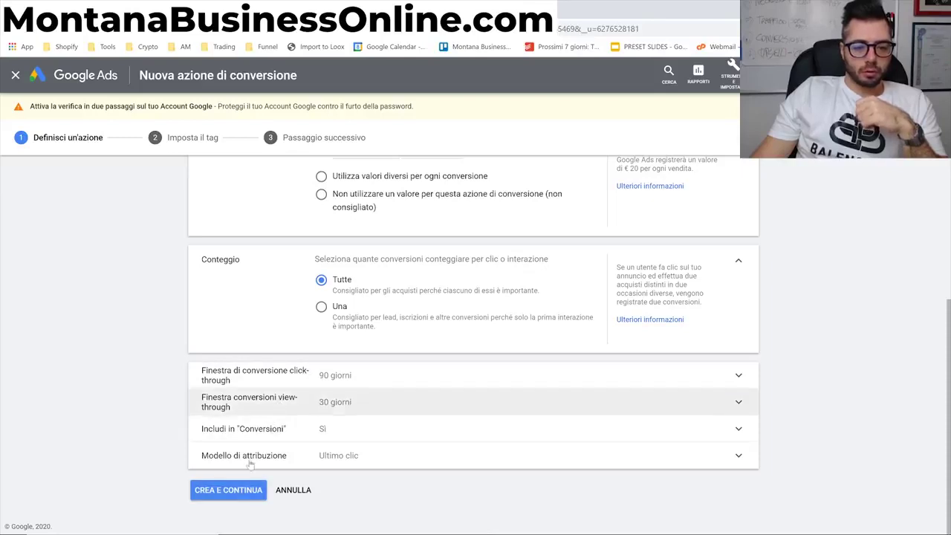
- Create the conversion action and compare the three tag installation methods, ending on Installa il tag autonomamente
left_click(236, 489)
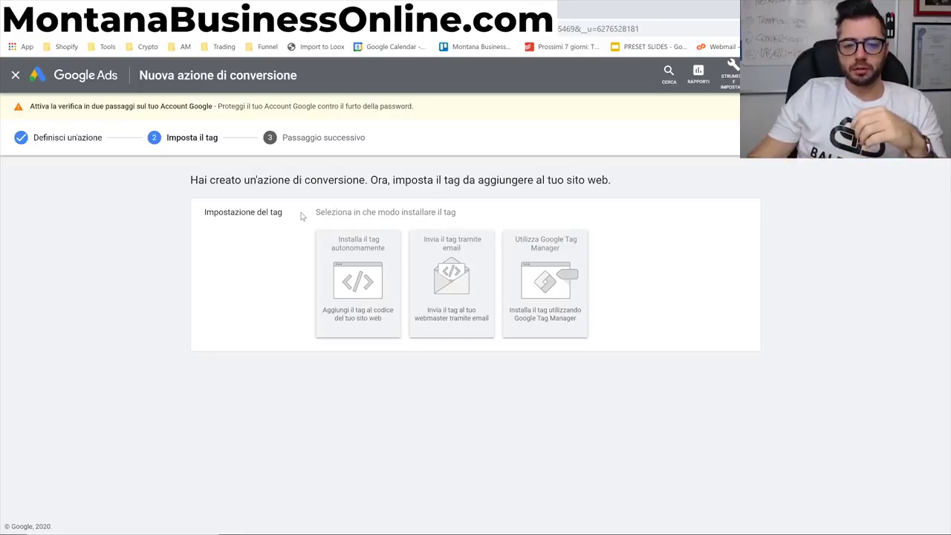
left_click(372, 272)
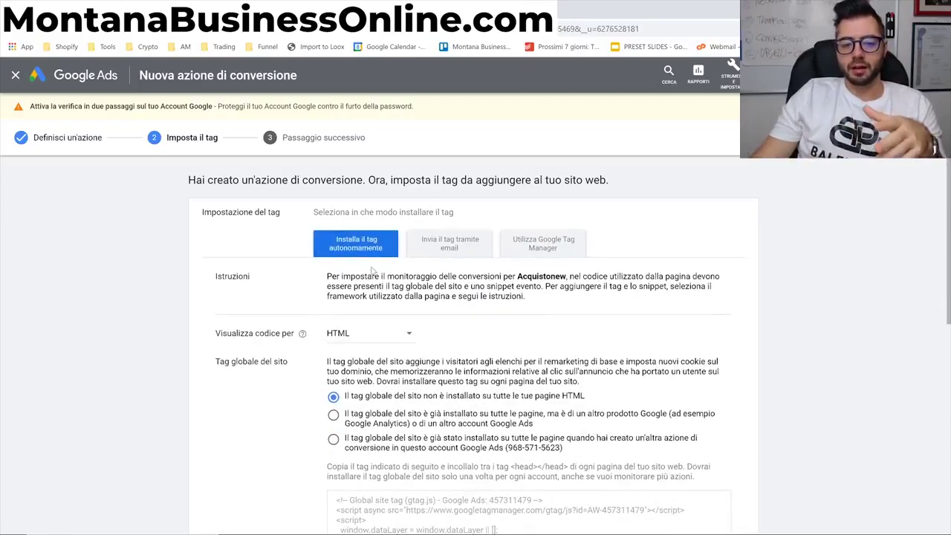
left_click(560, 248)
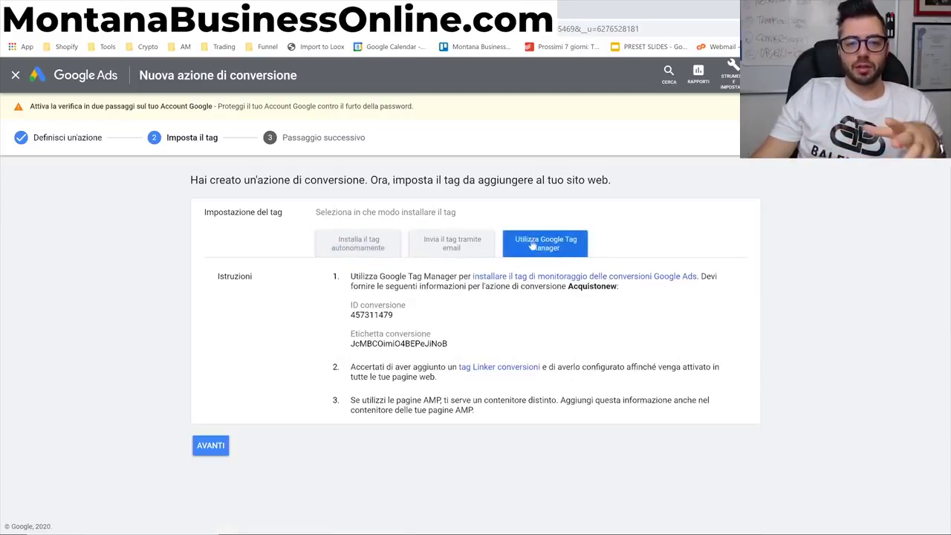
left_click(452, 242)
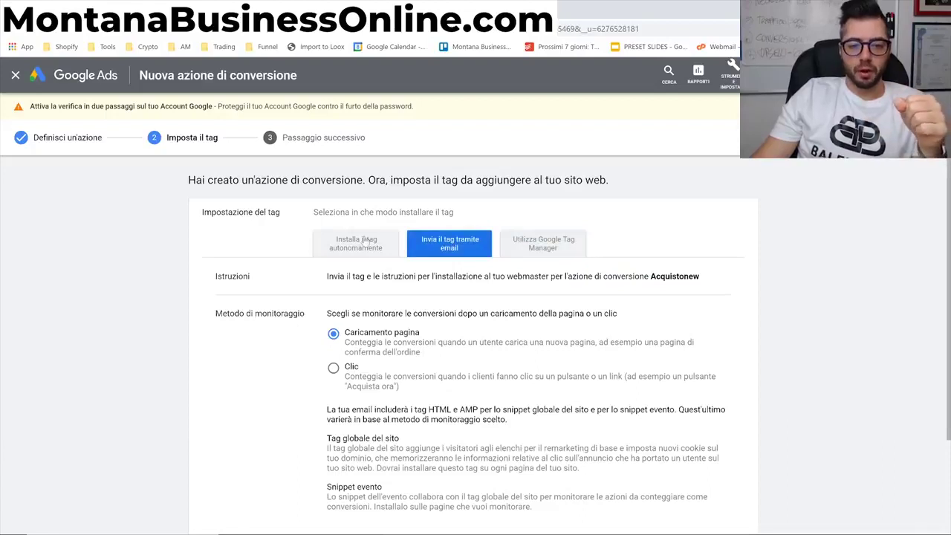
left_click(370, 240)
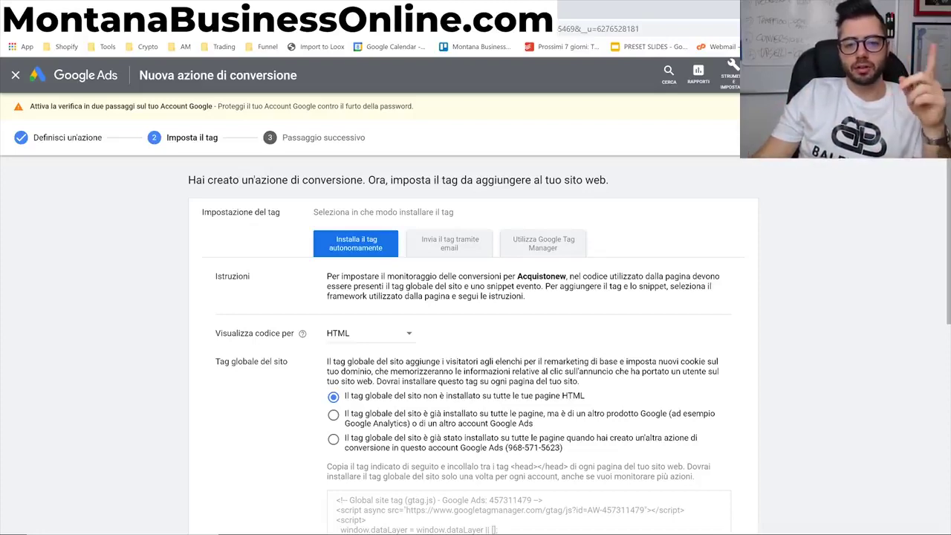
- Switch to the Shopify admin, review the sales channels available to add, and close the list without adding one
key("ctrl+Tab")
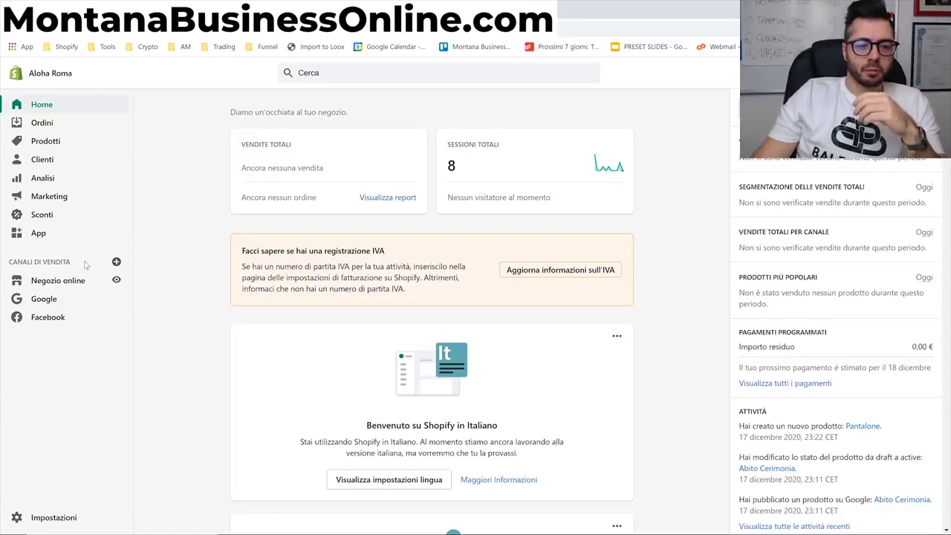
left_click(117, 261)
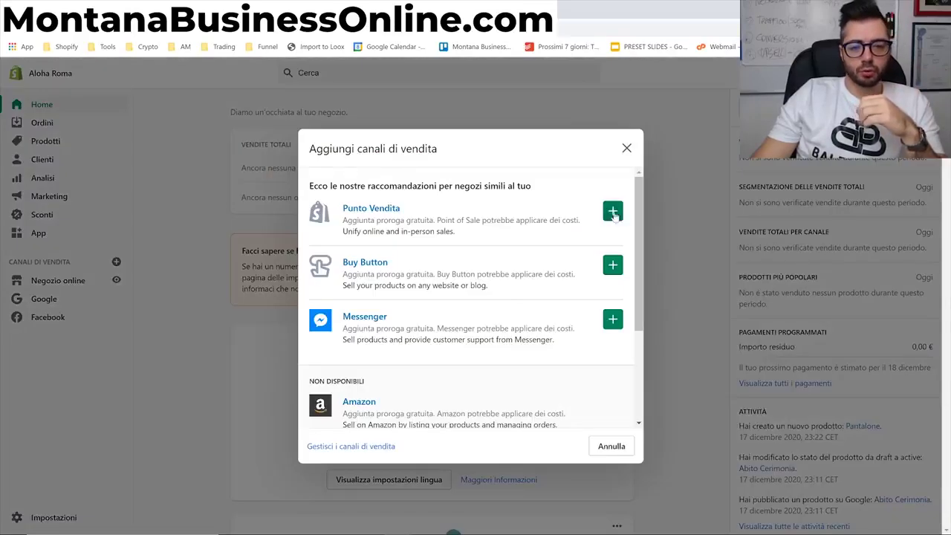
scroll(469, 265, "down", 3)
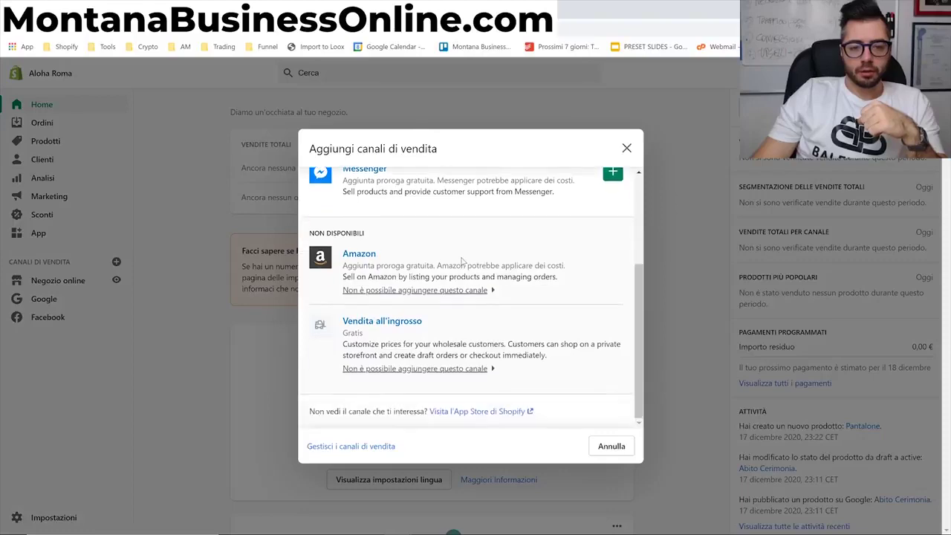
scroll(432, 313, "up", 3)
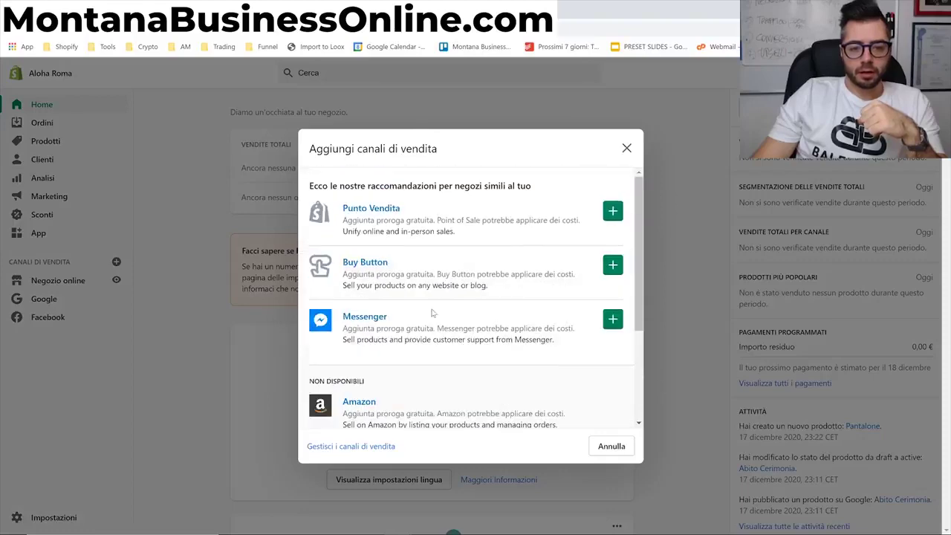
left_click(626, 147)
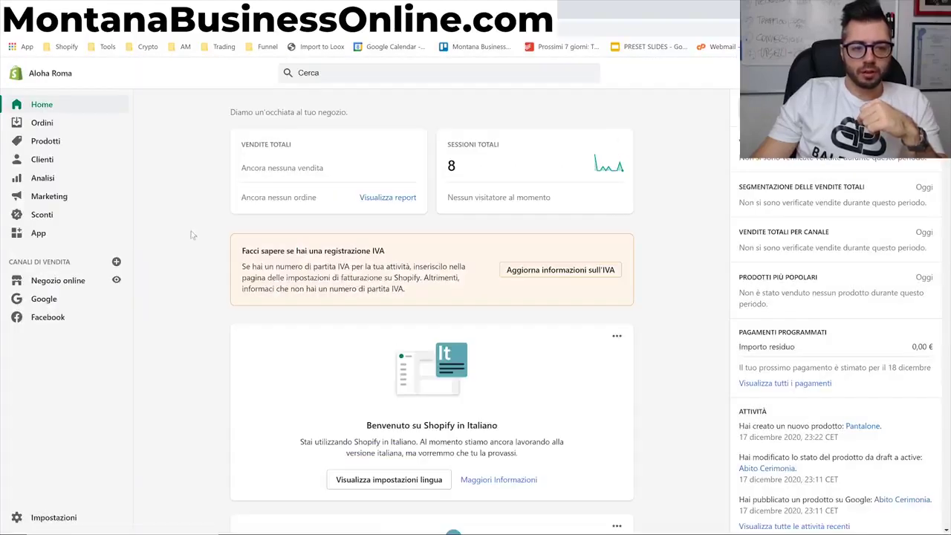
- Open the Google sales channel and examine the Google Merchant Center store requirements checklist
left_click(64, 302)
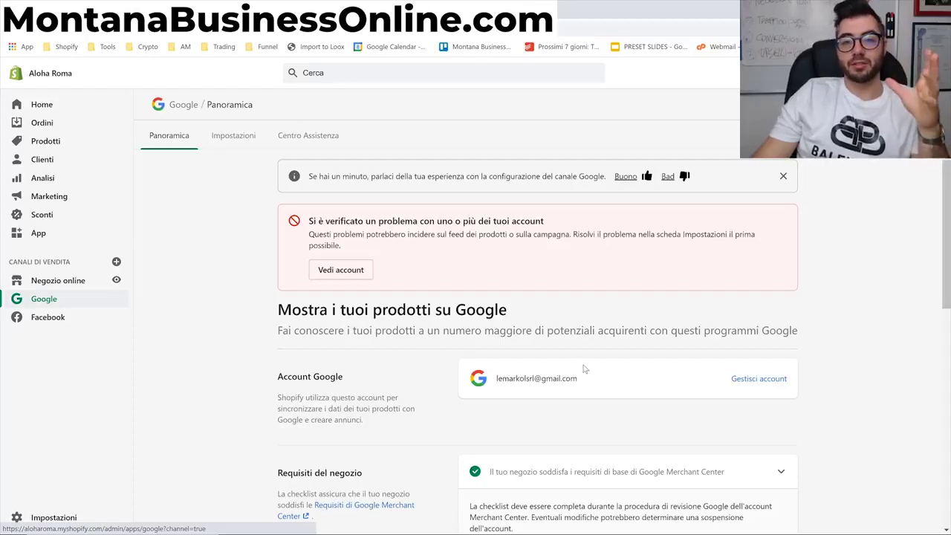
scroll(587, 367, "down", 1)
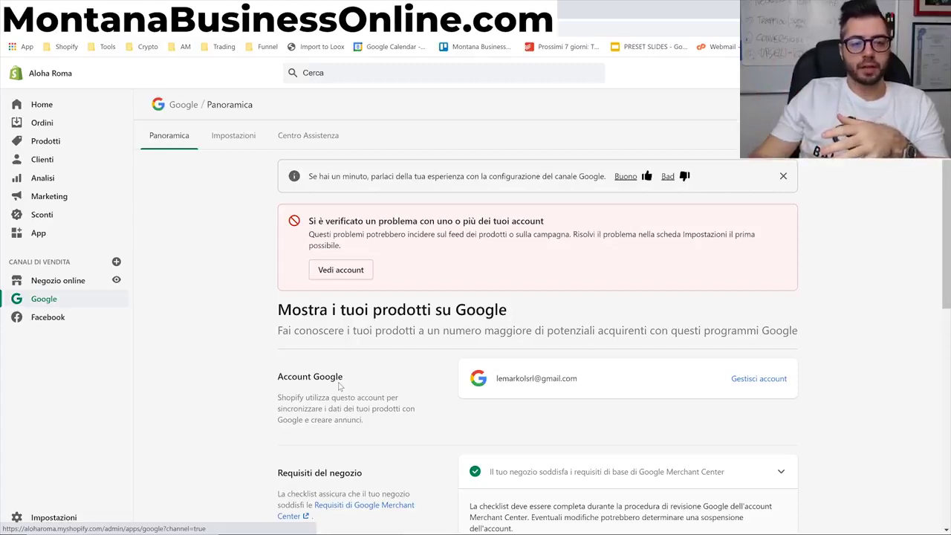
scroll(366, 427, "down", 1)
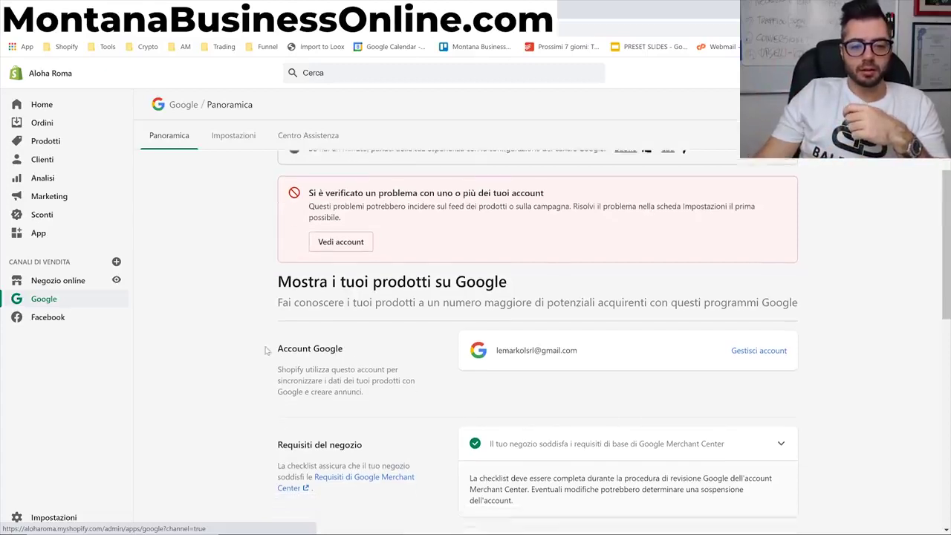
scroll(413, 346, "down", 1)
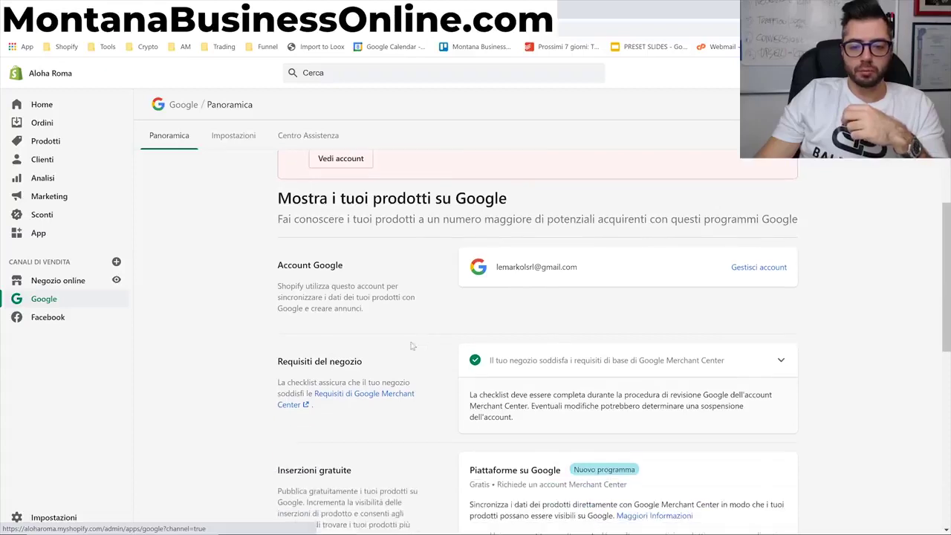
left_click(781, 360)
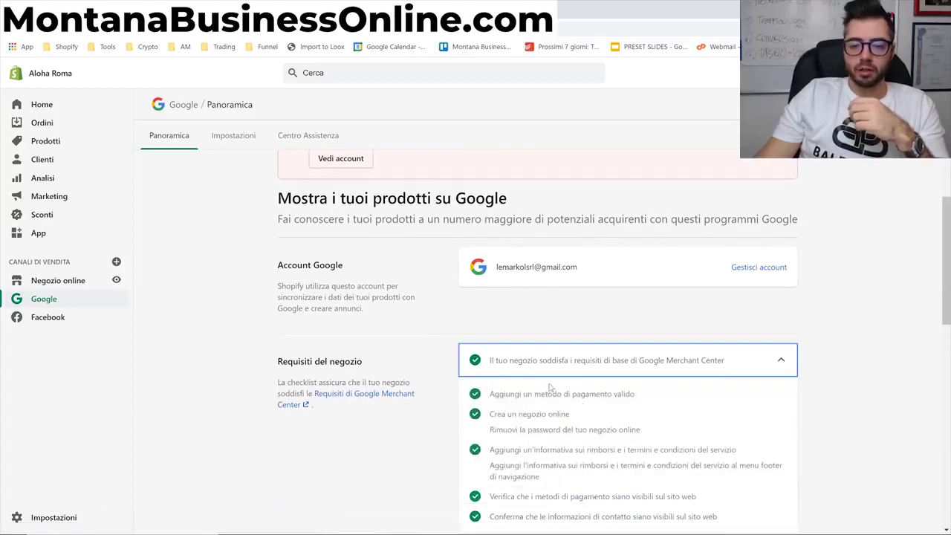
scroll(546, 379, "down", 1)
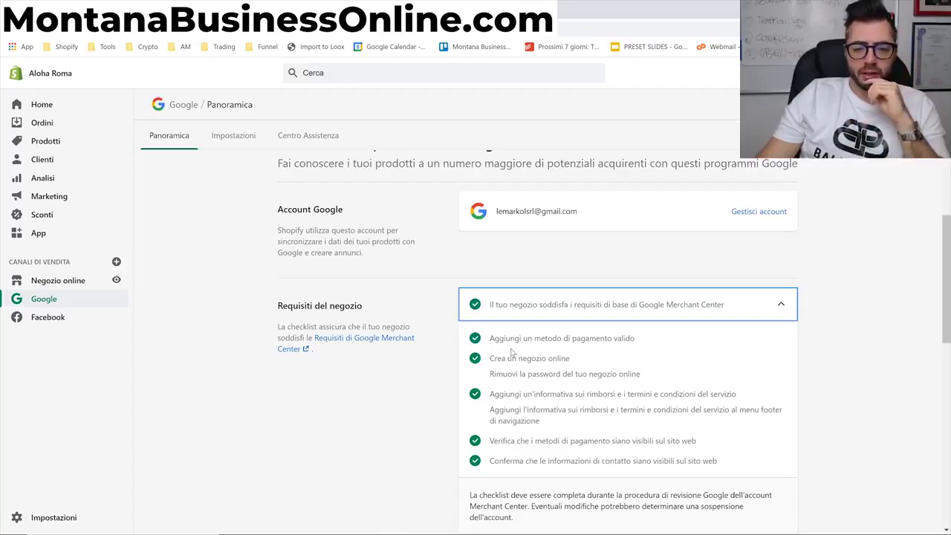
- Open the online store's Preferenze page and locate the Google Analytics account field
left_click(75, 283)
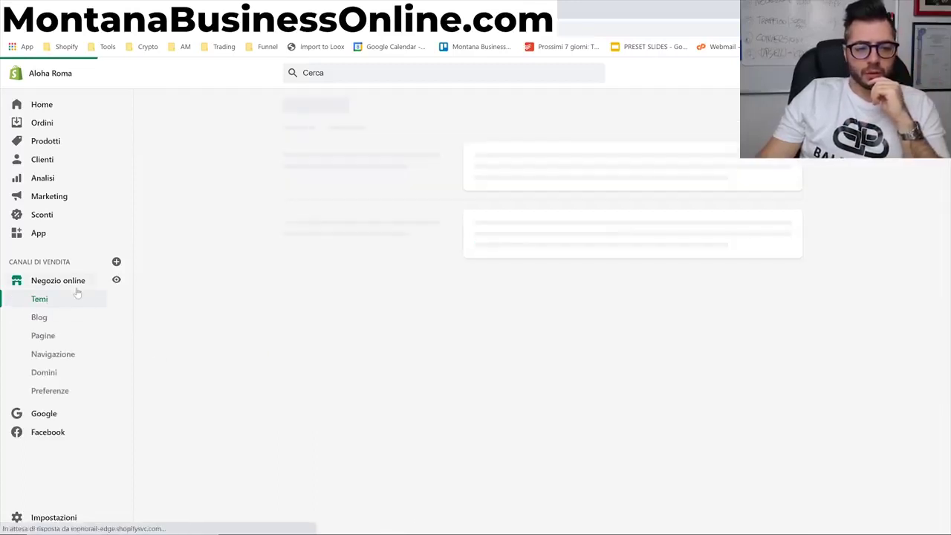
left_click(52, 393)
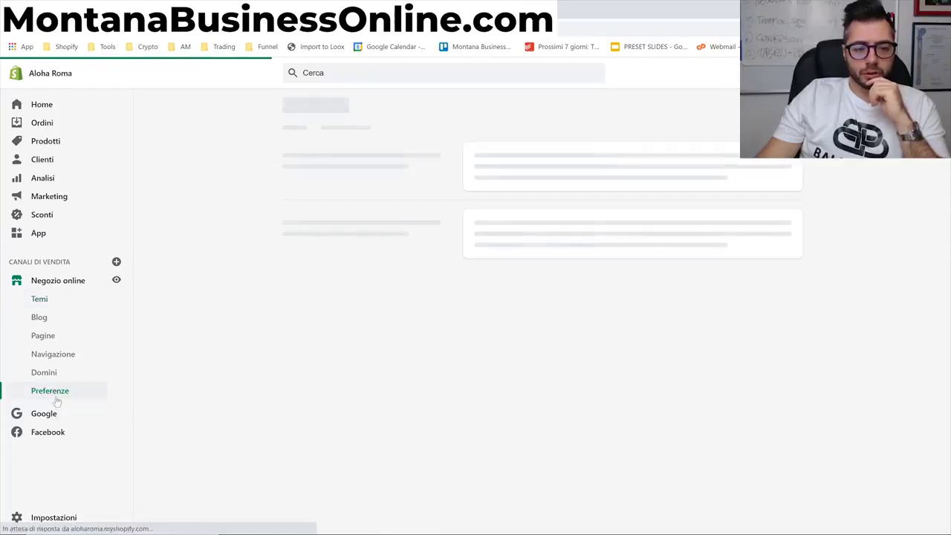
right_click(56, 401)
key("Escape")
left_click(69, 413)
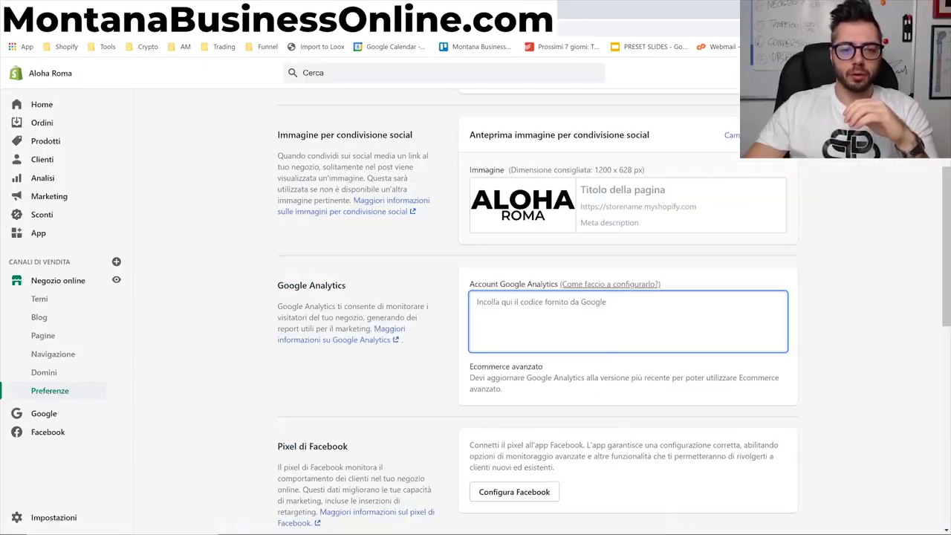
scroll(362, 287, "down", 2)
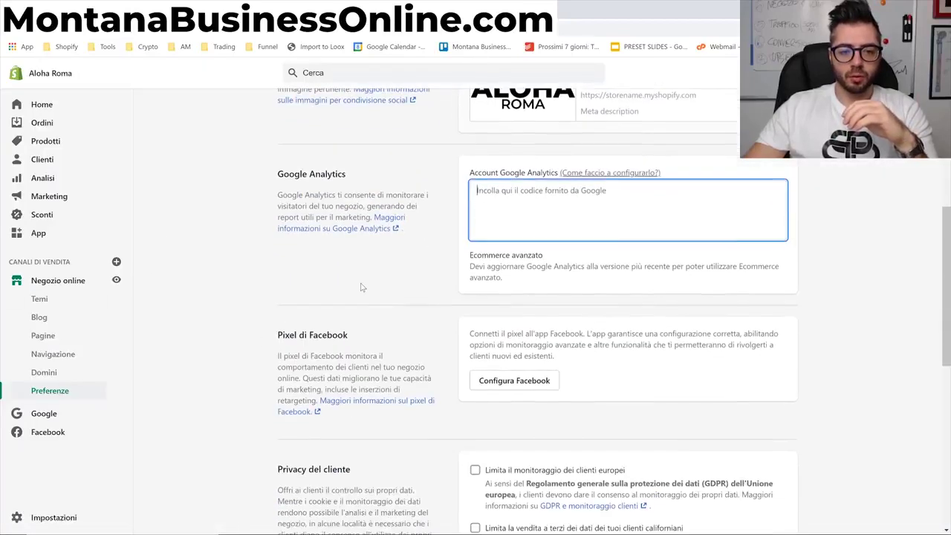
scroll(362, 286, "up", 2)
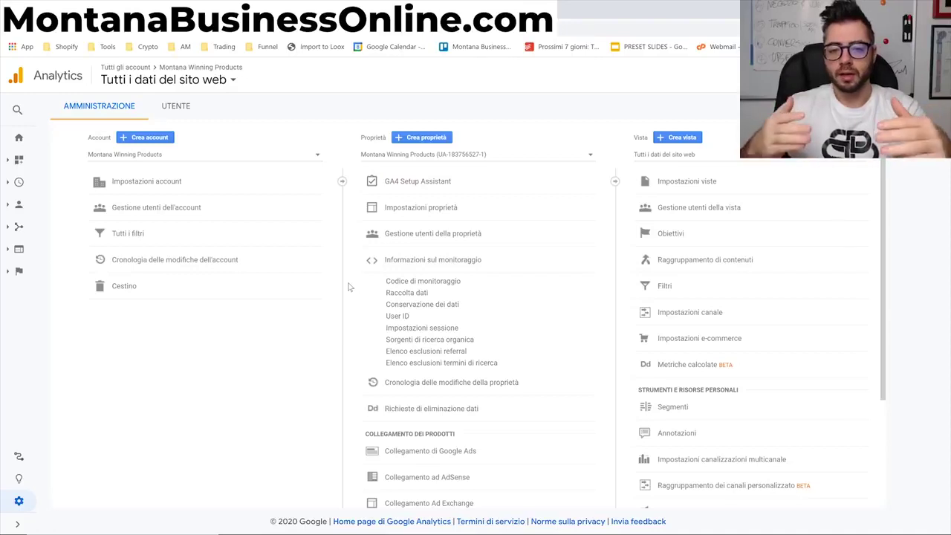
- In Google Analytics, open the property's Codice di monitoraggio page and copy the full global site tag (gtag.js) code
left_click(390, 283)
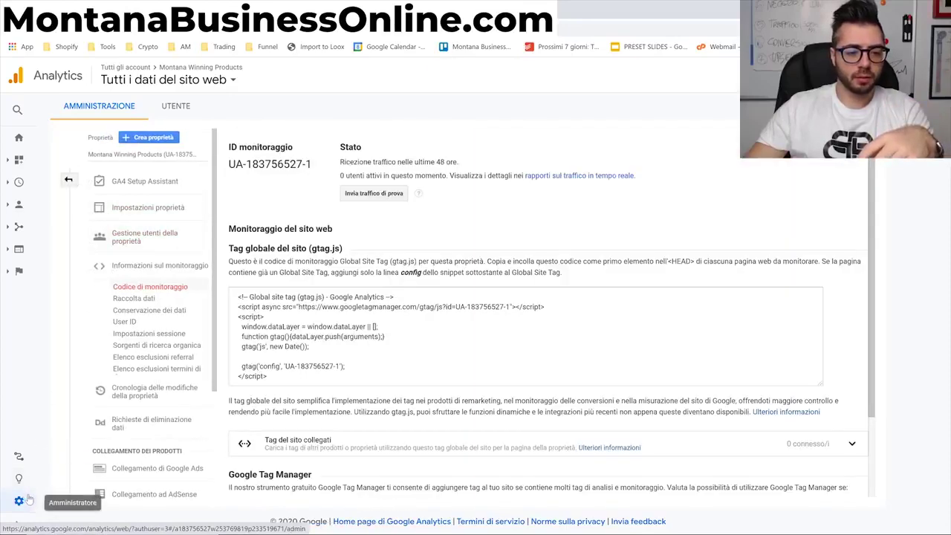
left_click(69, 183)
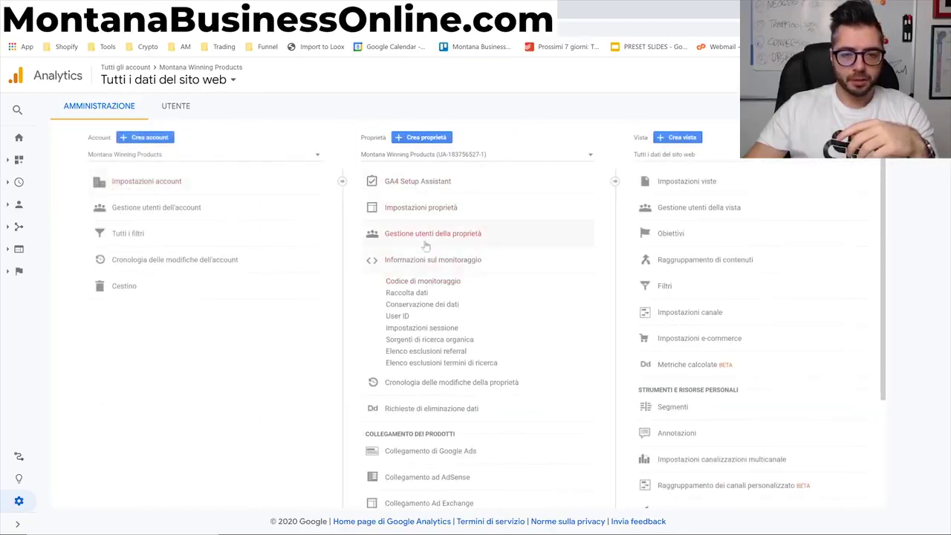
left_click(423, 282)
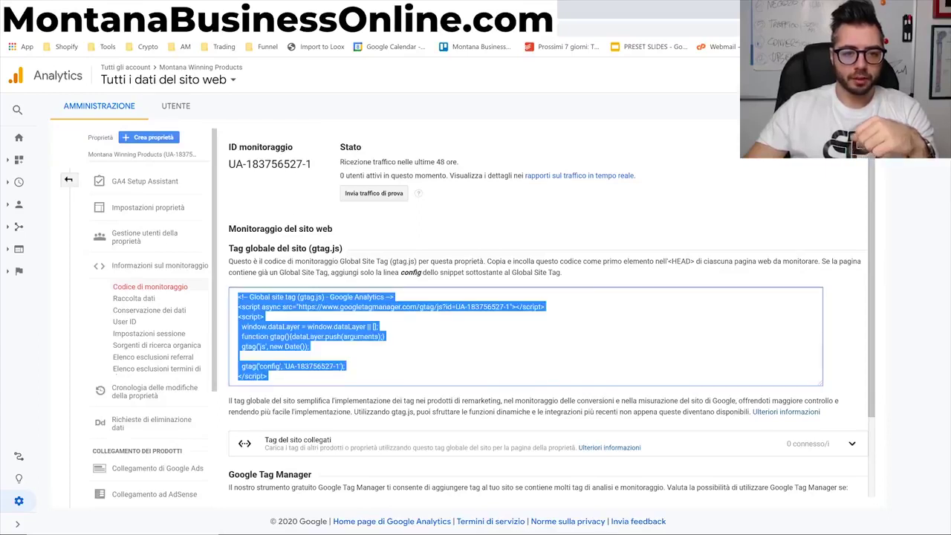
right_click(276, 339)
left_click(290, 346)
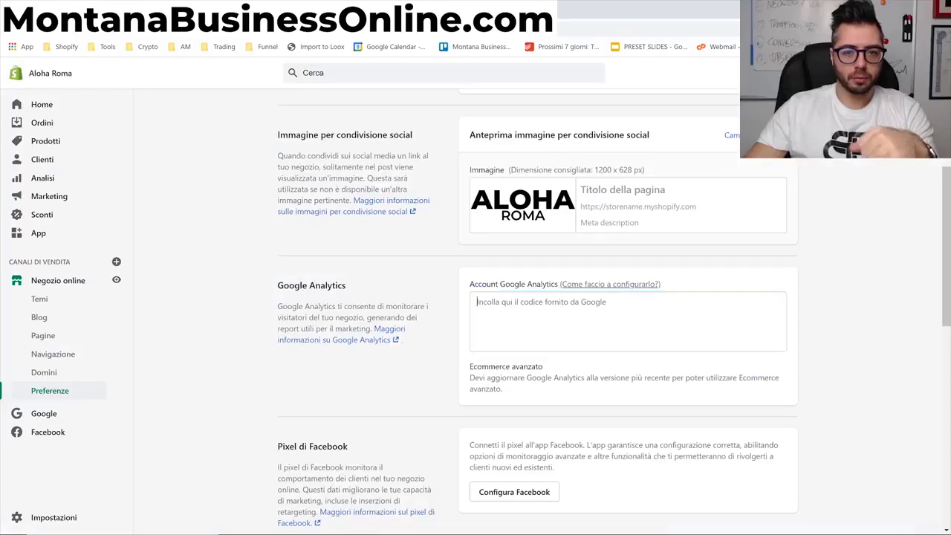
- Paste the global site tag into Shopify's Google Analytics account field, save, then enable Utilizza Ecommerce avanzato and save again
left_click(477, 302)
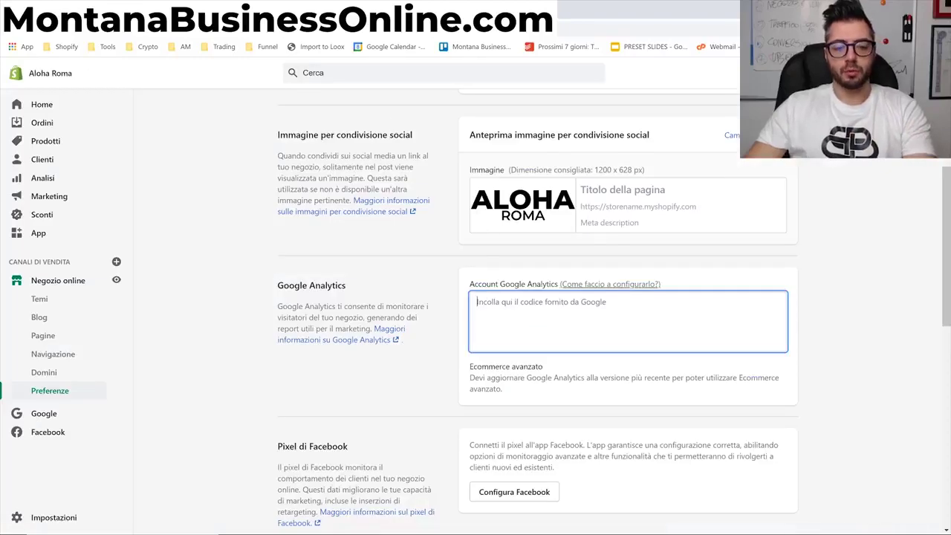
key("ctrl+v")
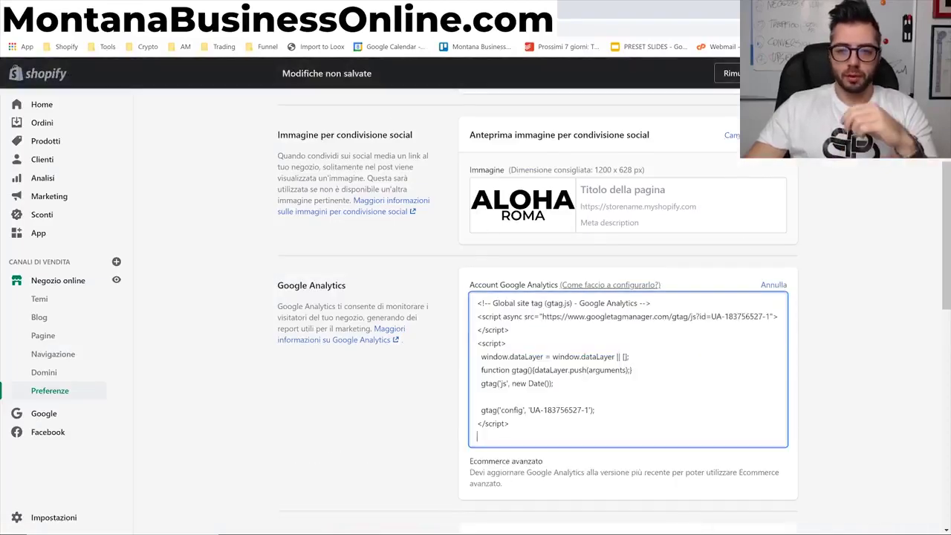
left_click(773, 72)
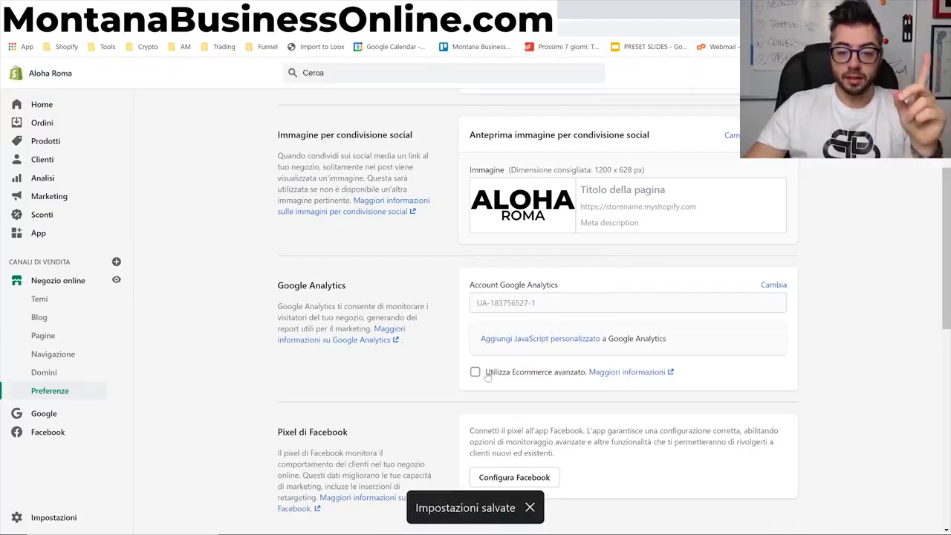
left_click(486, 375)
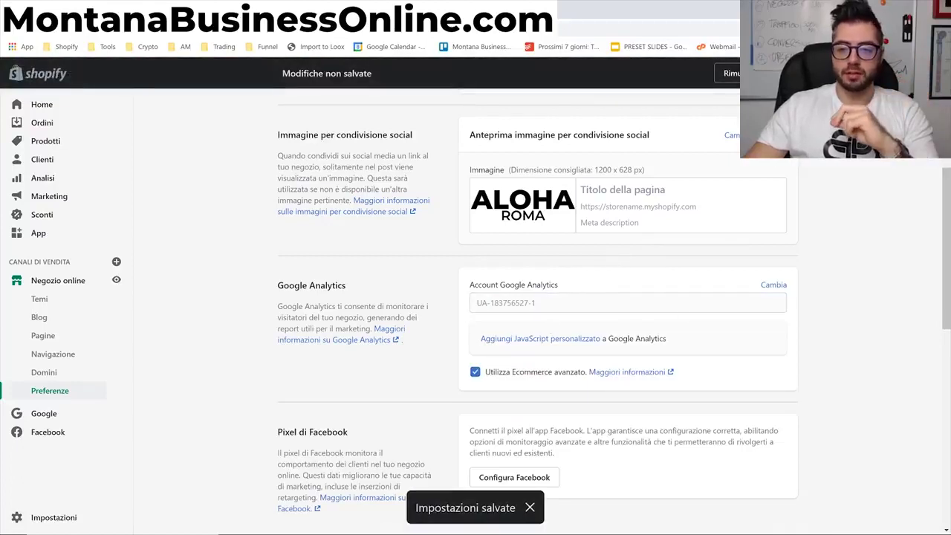
left_click(773, 73)
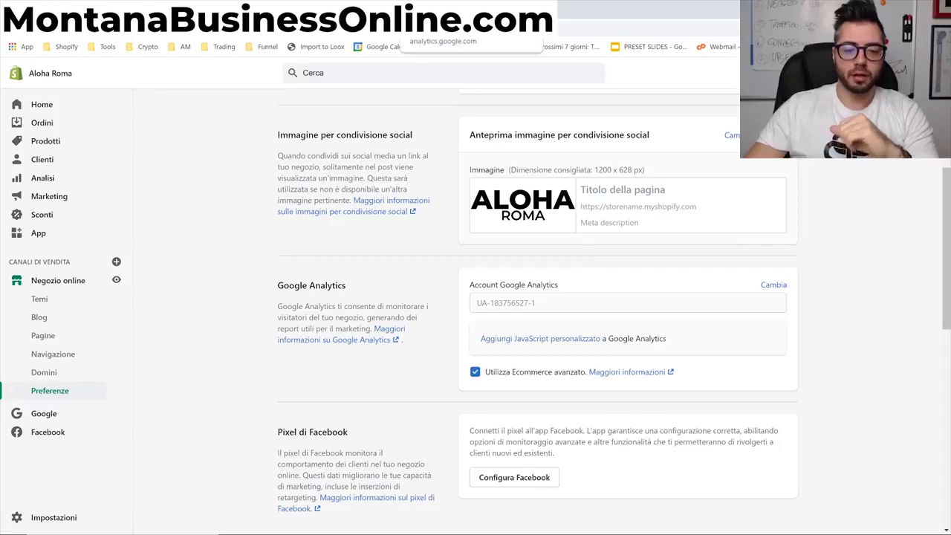
- Copy the global site tag from Google Analytics again and open the Montana Winning Products funnel's settings in ClickFunnels
left_click(440, 29)
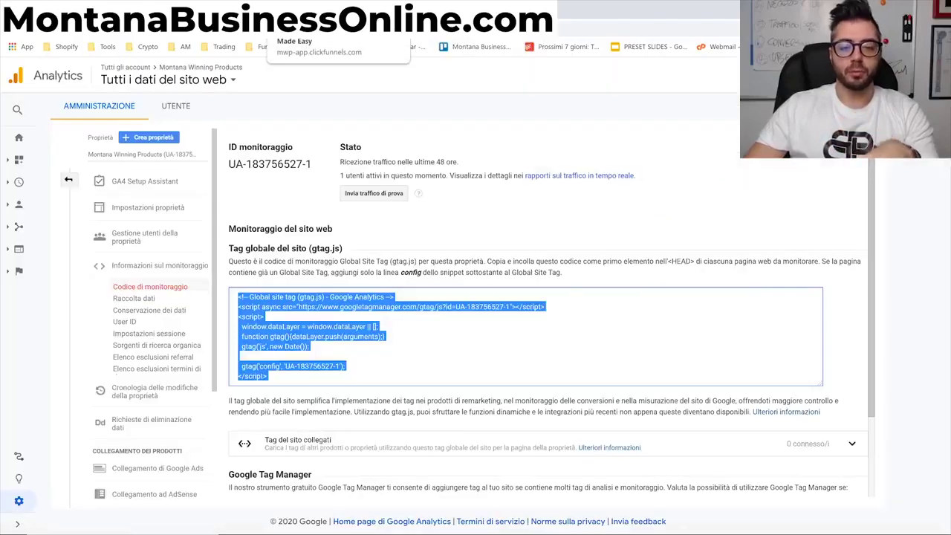
left_click(305, 29)
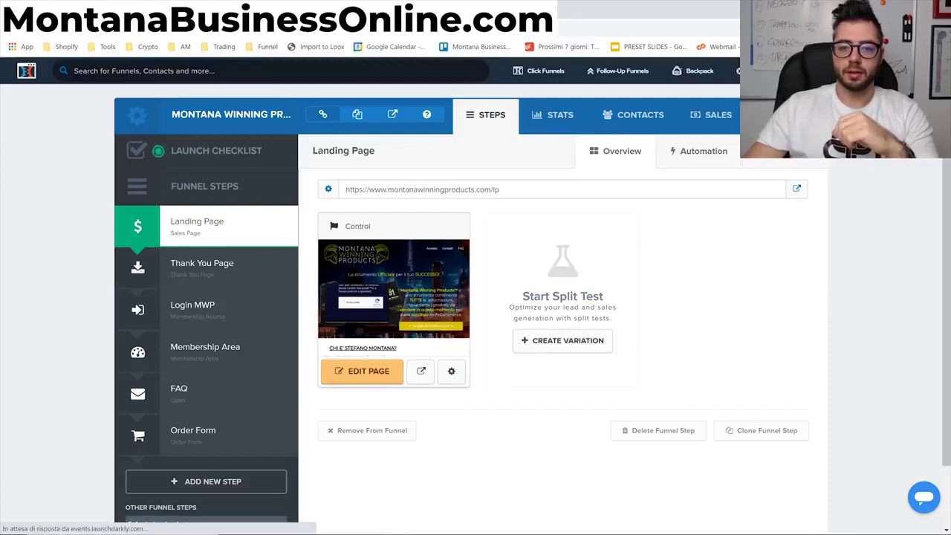
key("ctrl+Tab")
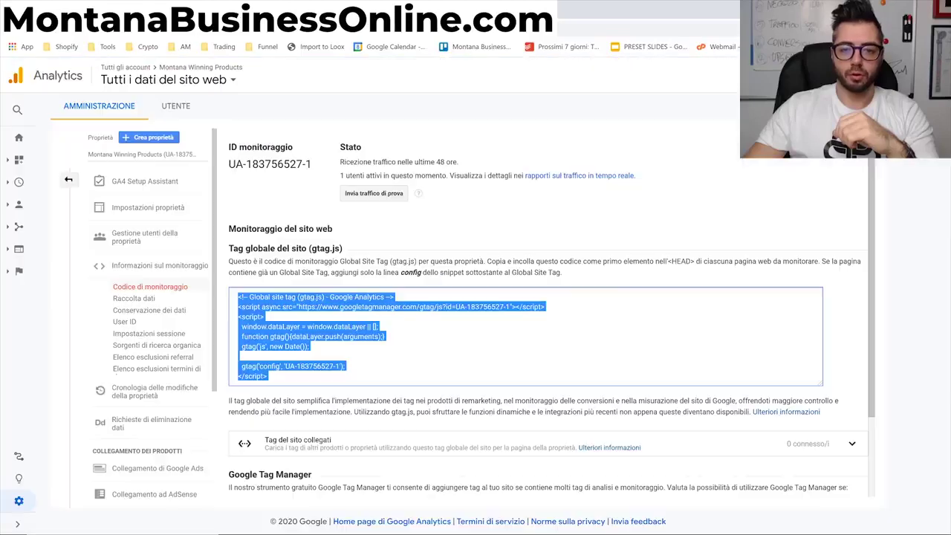
right_click(276, 392)
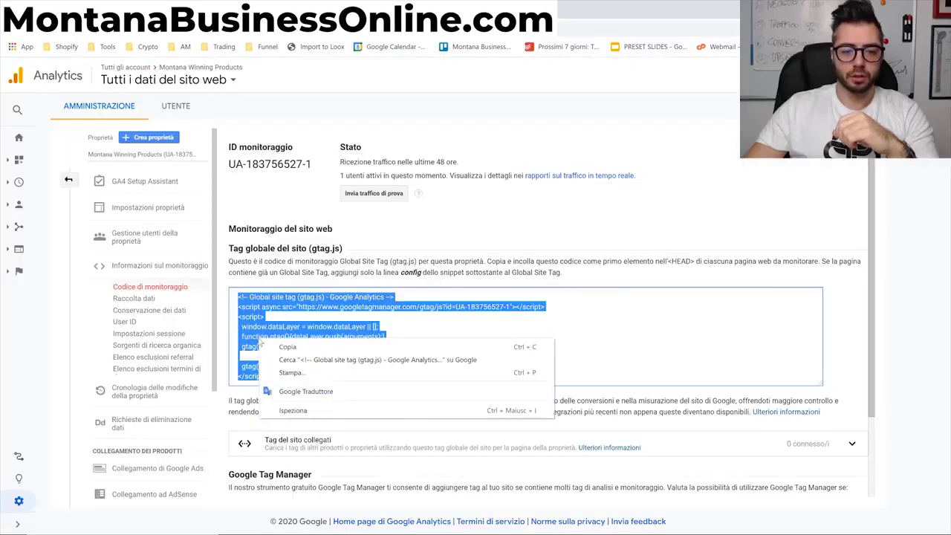
left_click(297, 403)
key("ctrl+Tab")
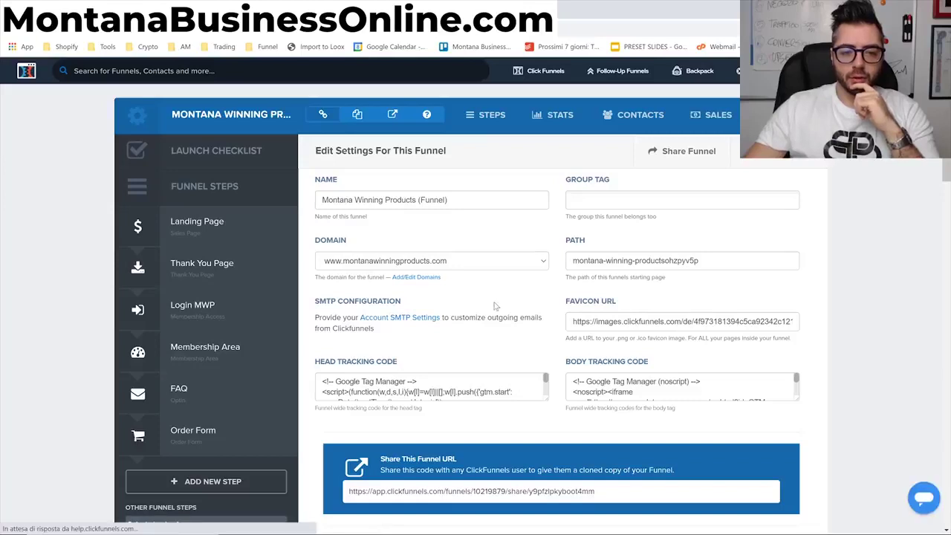
- Paste the Google Analytics global site tag on a new line at the end of the funnel's Head Tracking Code
scroll(495, 305, "down", 1)
scroll(431, 330, "down", 5)
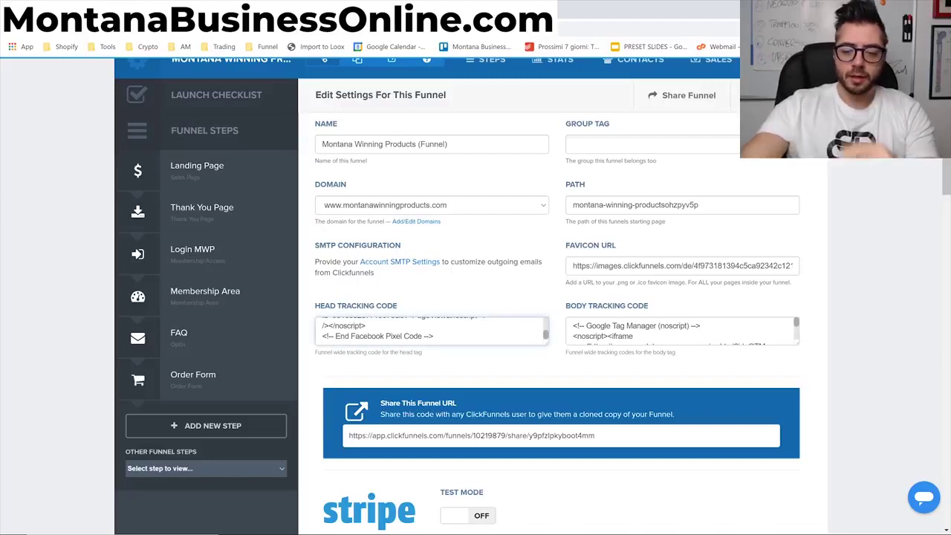
key("Return")
key("ctrl+v")
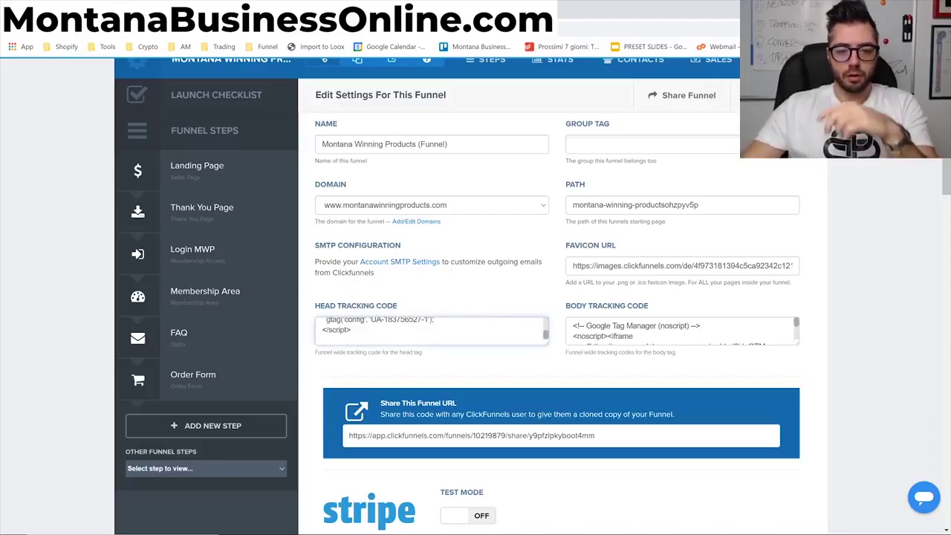
scroll(813, 238, "down", 1)
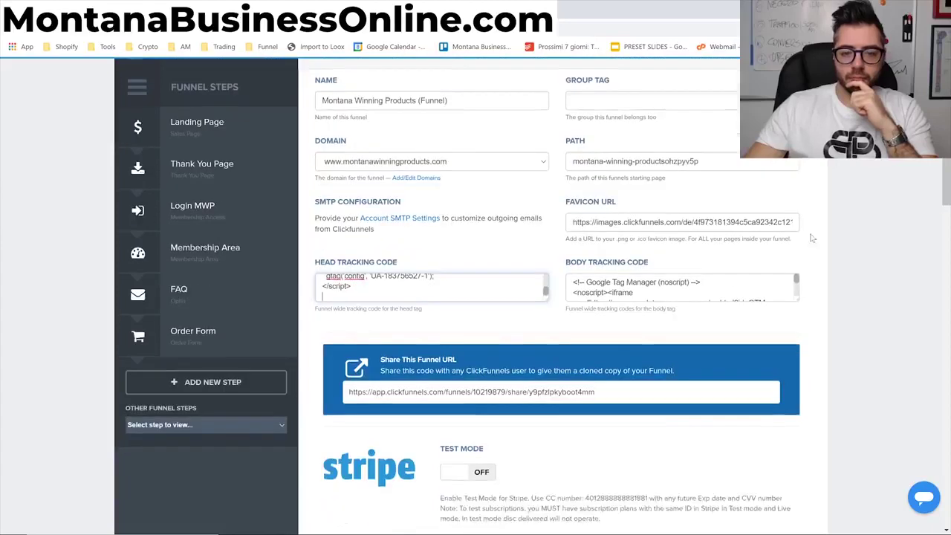
scroll(812, 238, "down", 15)
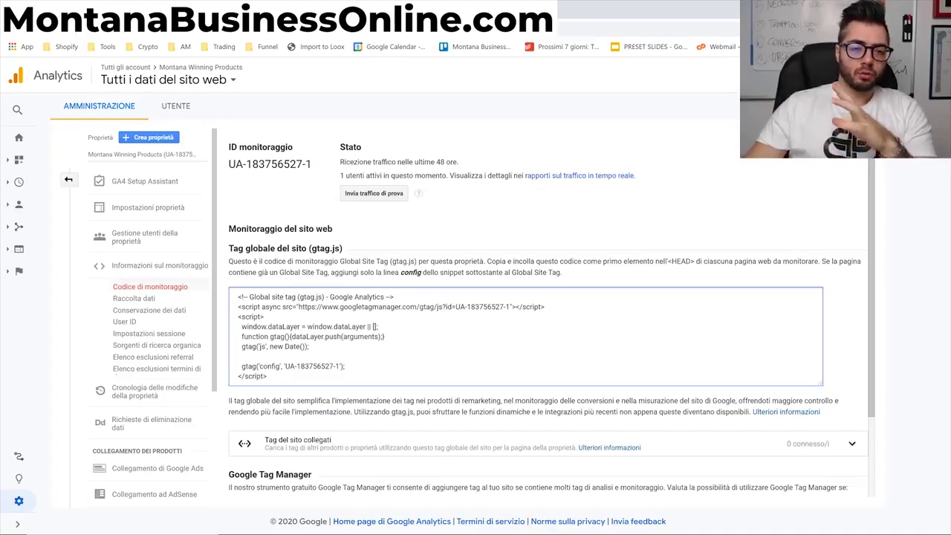
- Review the global site tag in Google Analytics, then return to the ClickFunnels funnel settings and open the Landing Page step
scroll(419, 218, "down", 2)
scroll(420, 218, "up", 2)
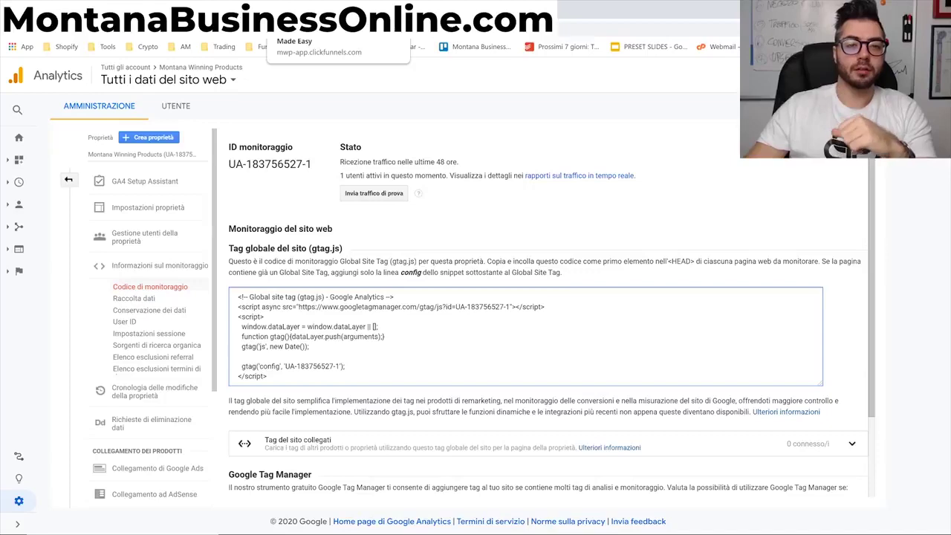
left_click(312, 22)
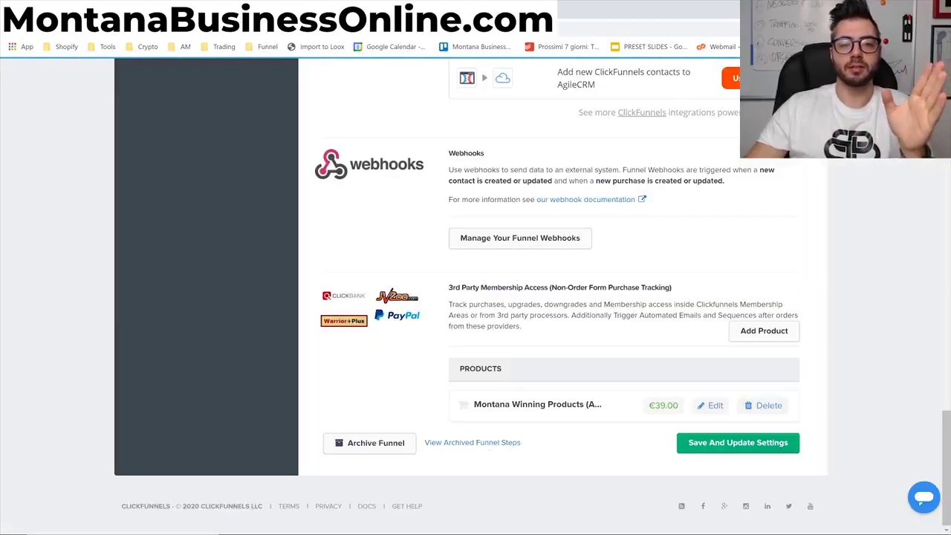
scroll(394, 265, "up", 15)
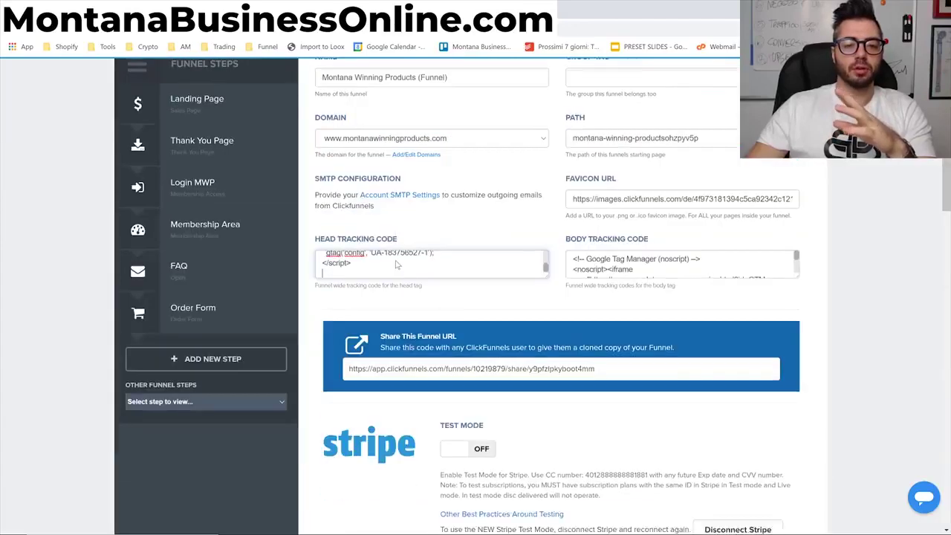
scroll(250, 234, "up", 3)
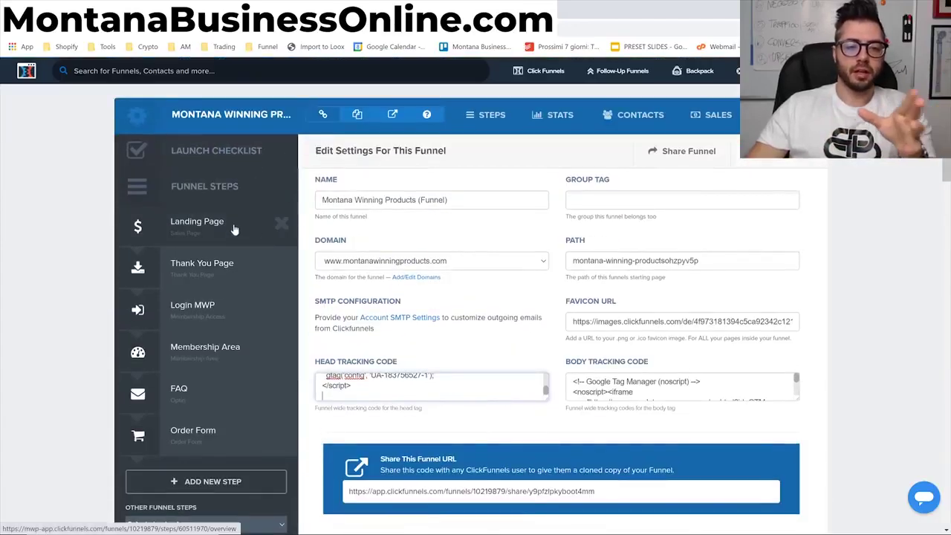
left_click(234, 229)
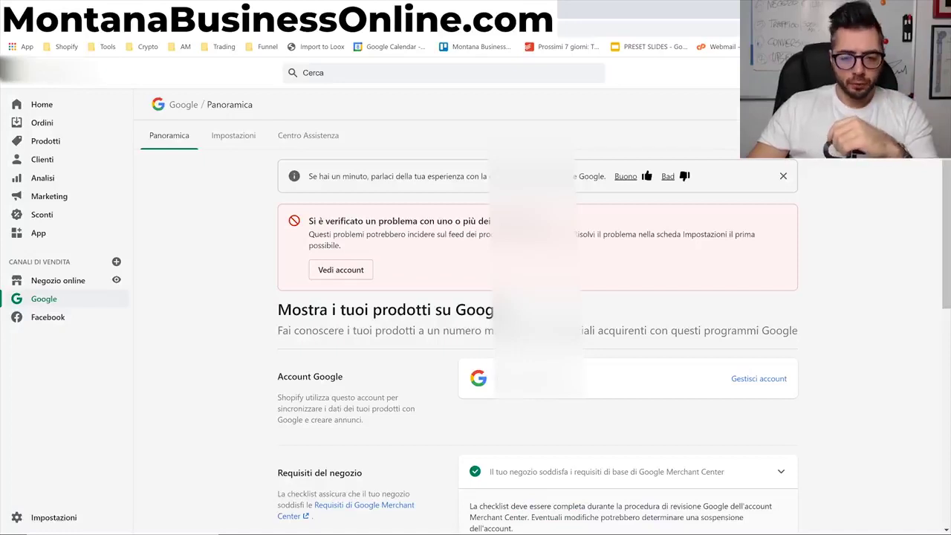
- Expand the Google Merchant Center requirements checklist in Shopify's Google channel overview and review its items
scroll(371, 384, "down", 3)
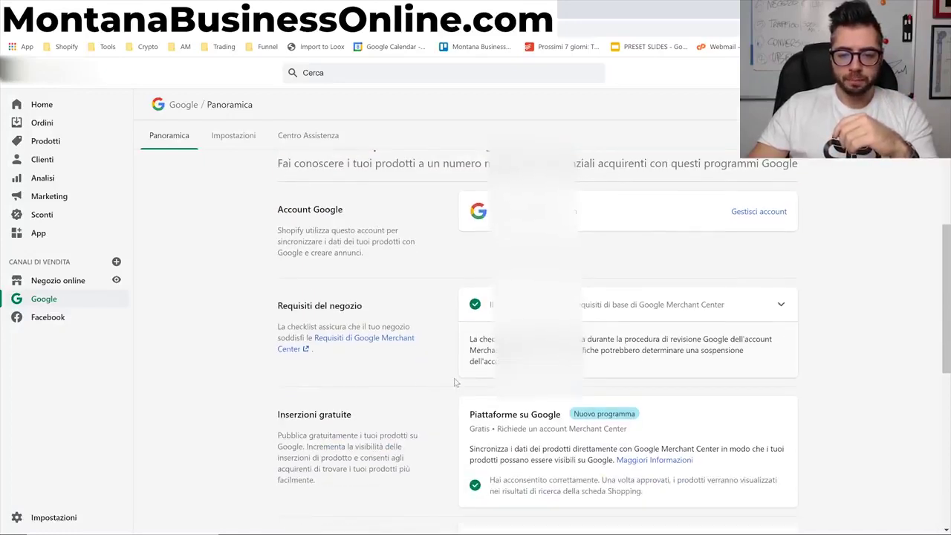
left_click(781, 306)
scroll(781, 310, "down", 2)
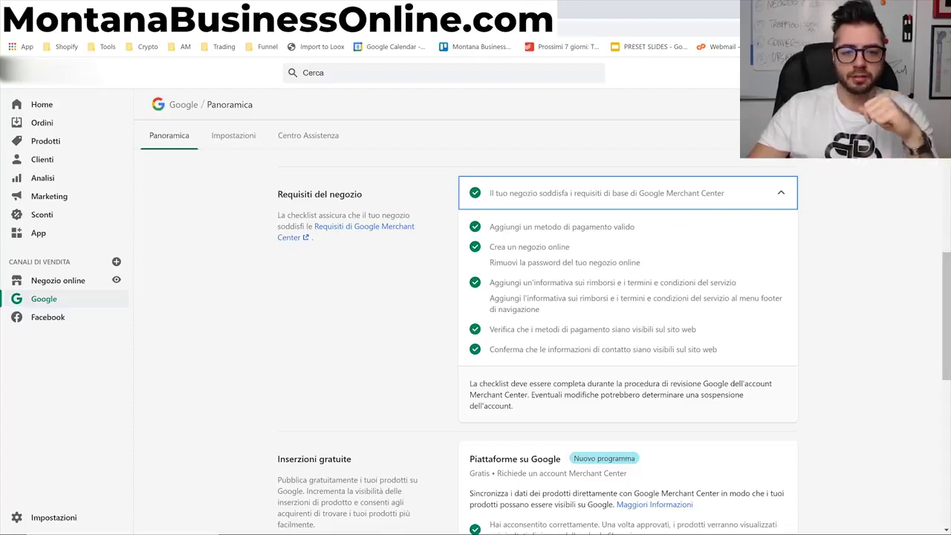
- Examine the Inserzioni gratuite, Campagna Shopping intelligente and Feed dei prodotti sections of the Google channel overview
scroll(614, 349, "down", 3)
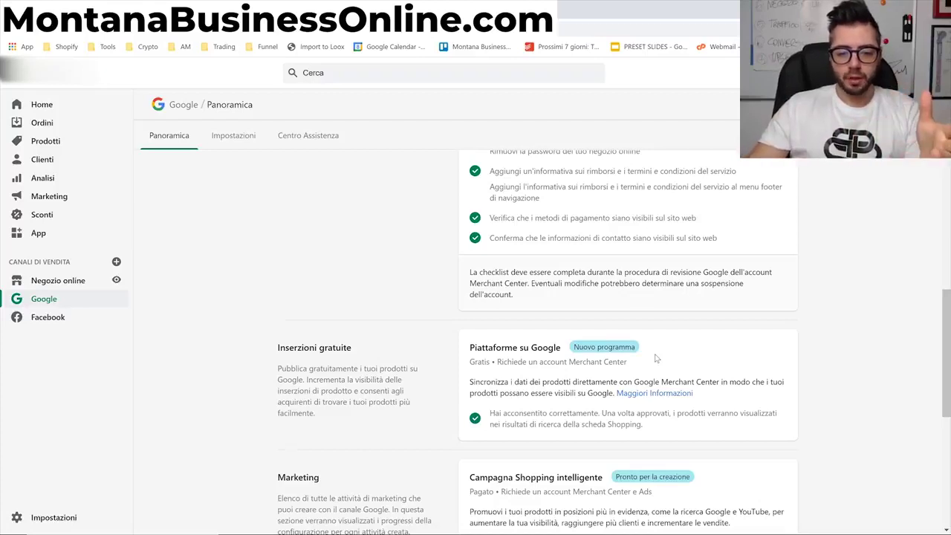
scroll(655, 358, "down", 1)
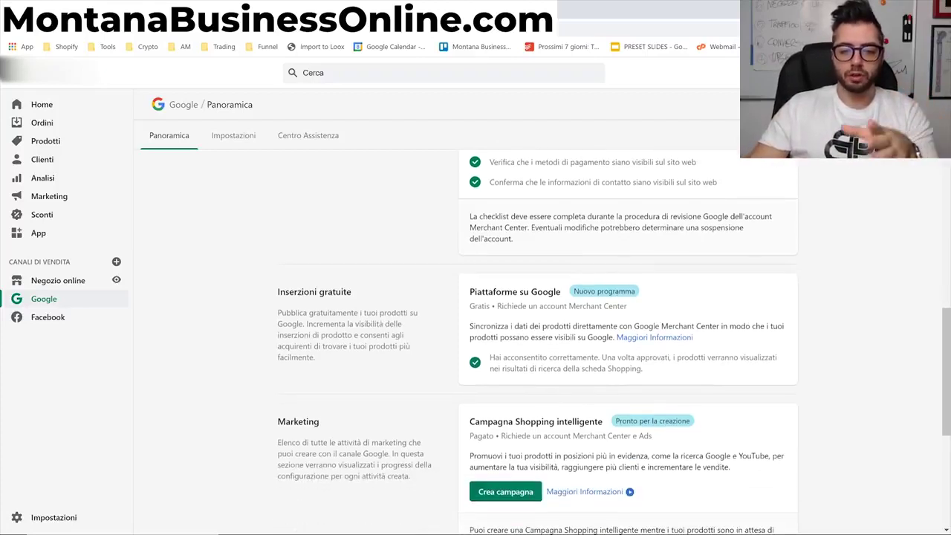
scroll(542, 486, "down", 1)
scroll(532, 376, "down", 2)
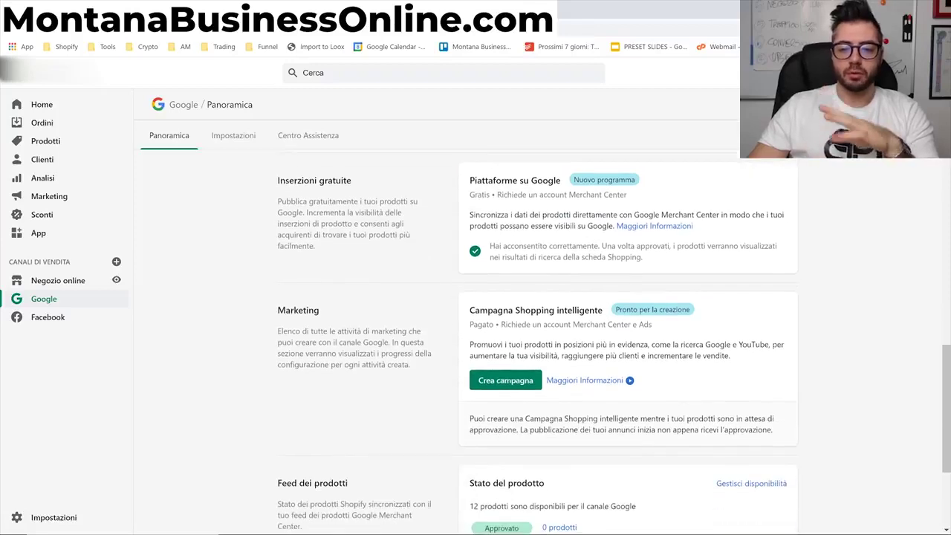
scroll(570, 321, "up", 2)
scroll(570, 321, "up", 1)
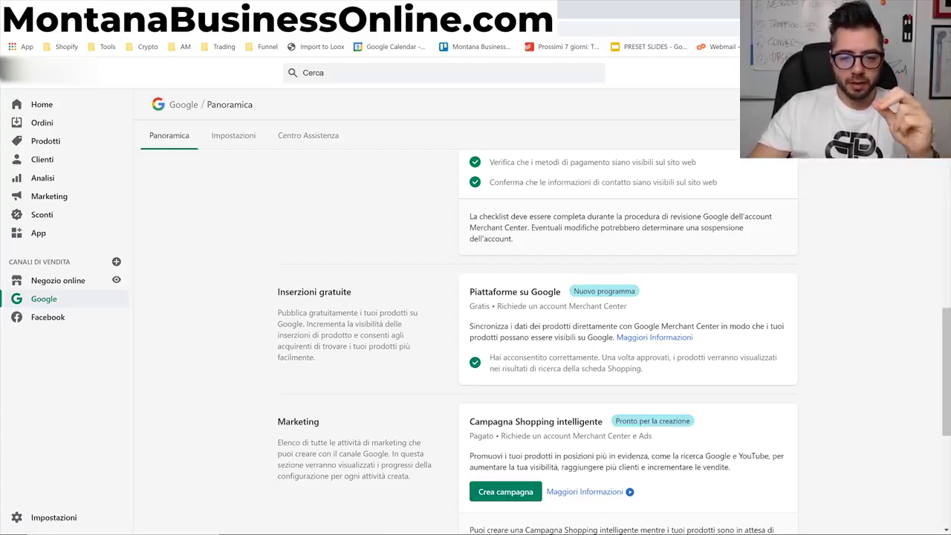
scroll(615, 342, "down", 1)
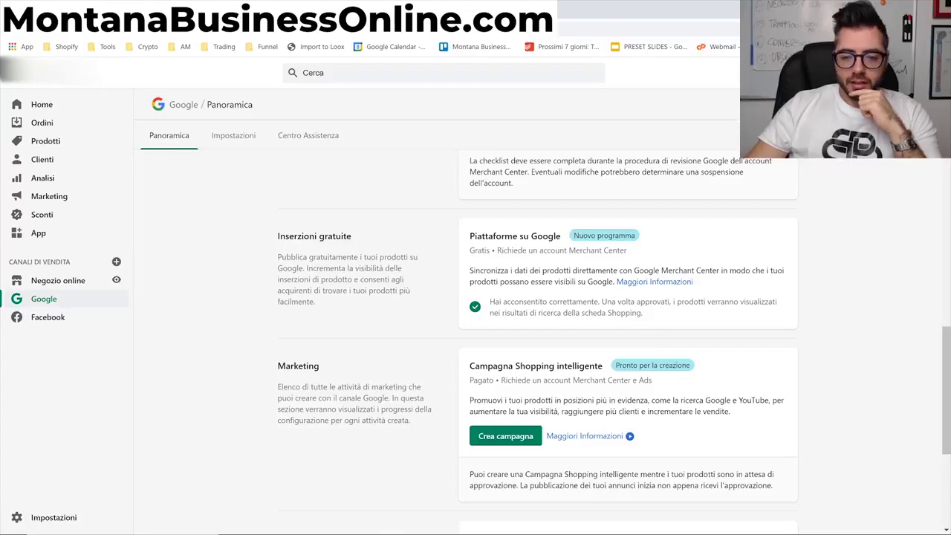
scroll(582, 381, "down", 3)
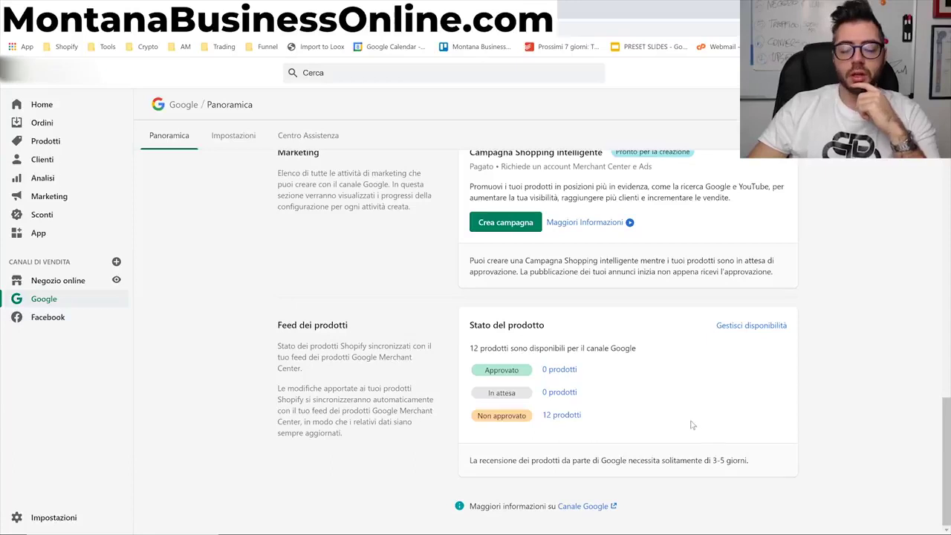
scroll(643, 404, "up", 1)
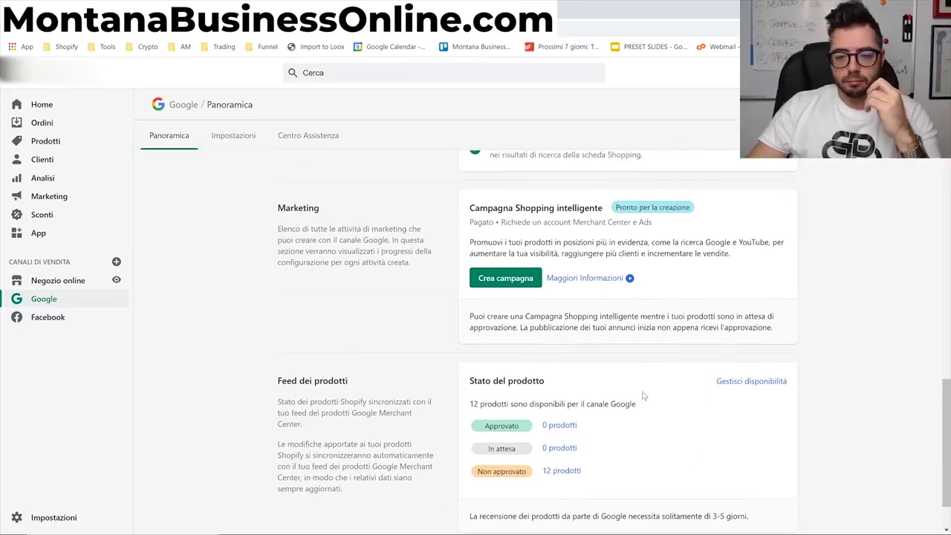
scroll(643, 396, "up", 1)
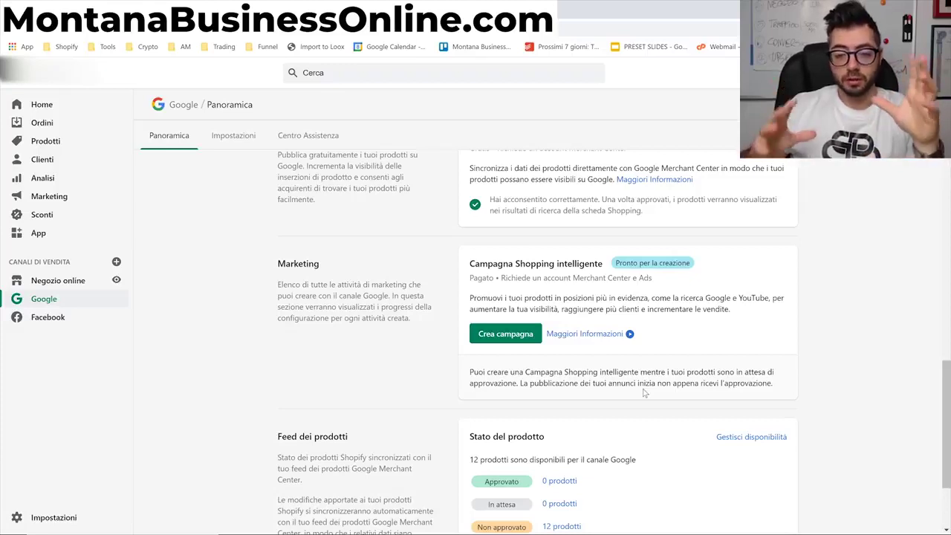
- Open a new Google Smart Shopping campaign, review its name, daily budget and how-it-works details, and leave without publishing
left_click(524, 333)
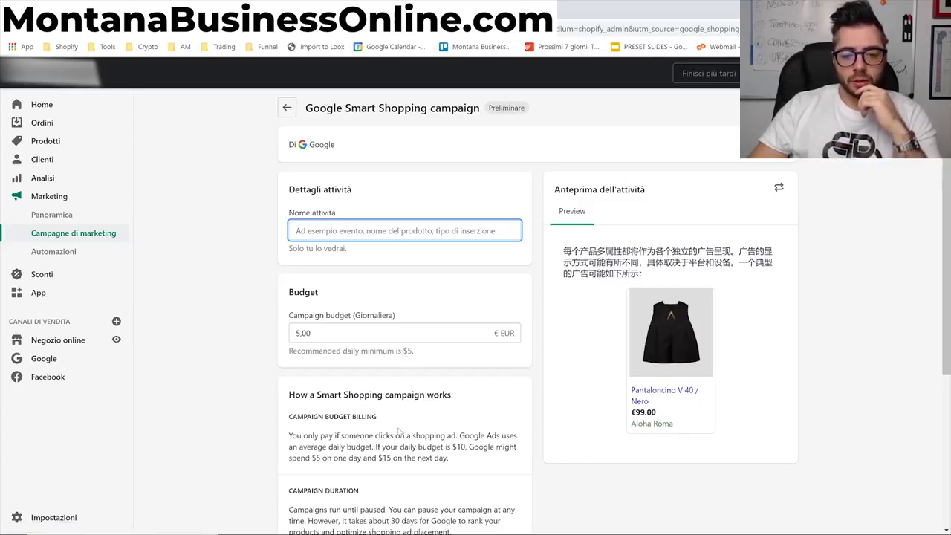
scroll(399, 431, "down", 1)
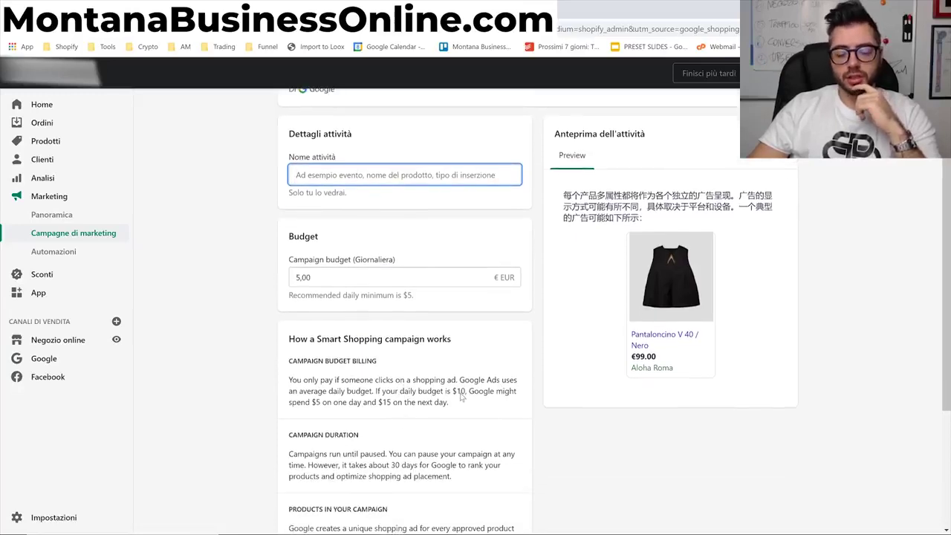
scroll(459, 398, "down", 1)
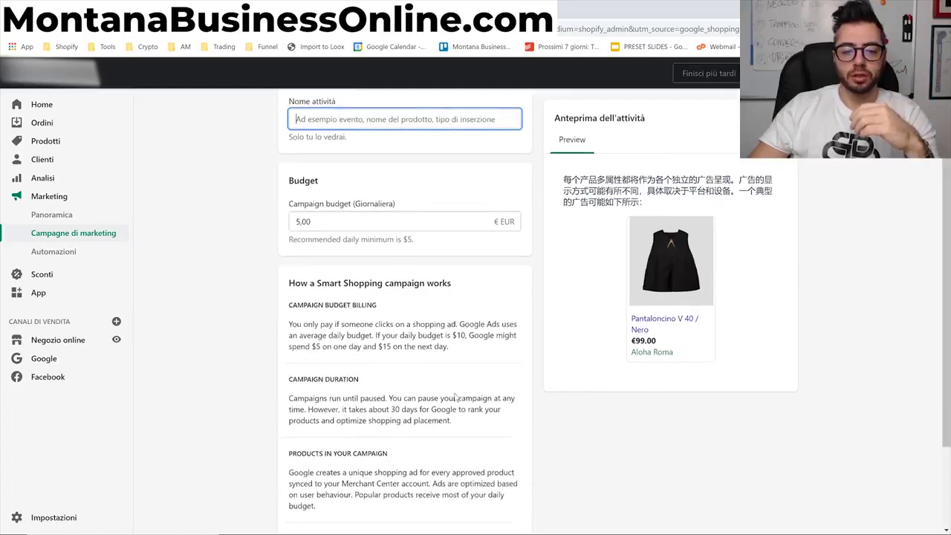
scroll(379, 301, "up", 2)
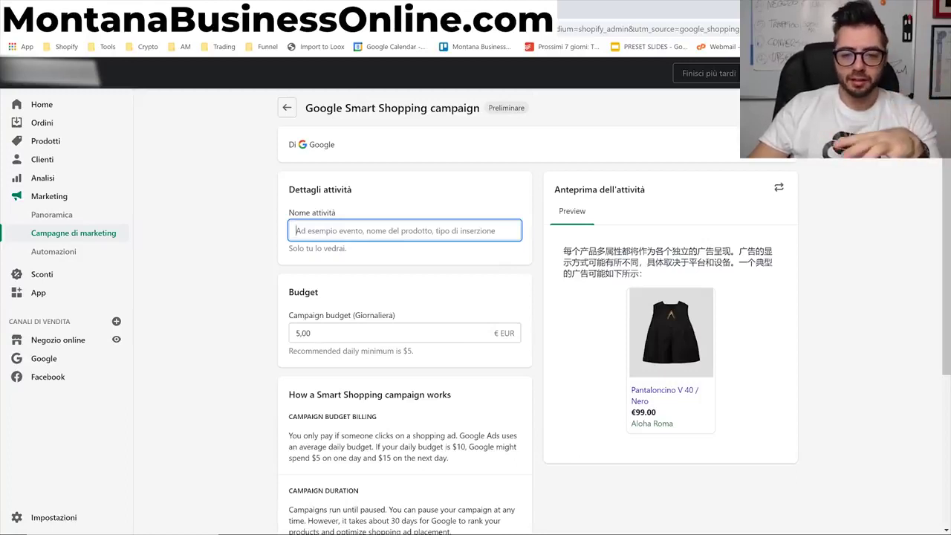
scroll(451, 344, "down", 3)
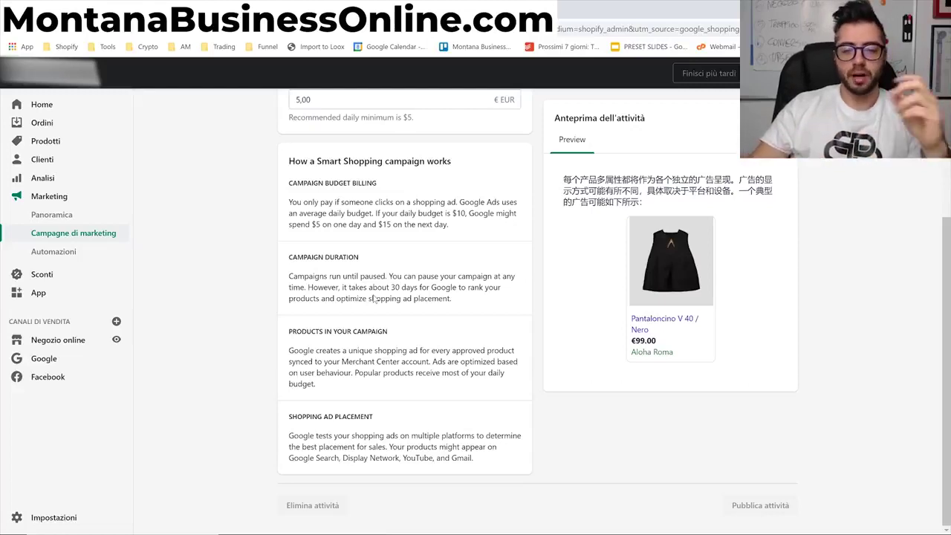
scroll(375, 299, "up", 5)
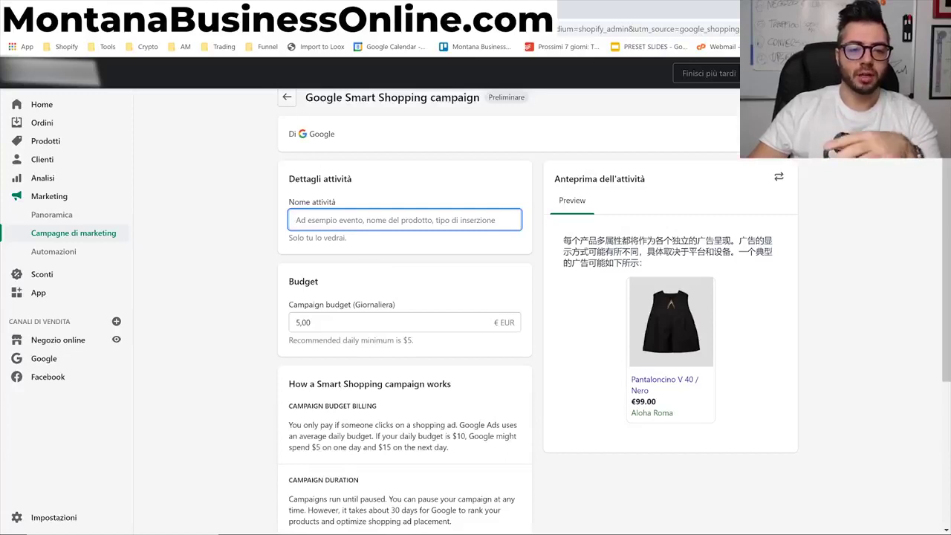
left_click(287, 98)
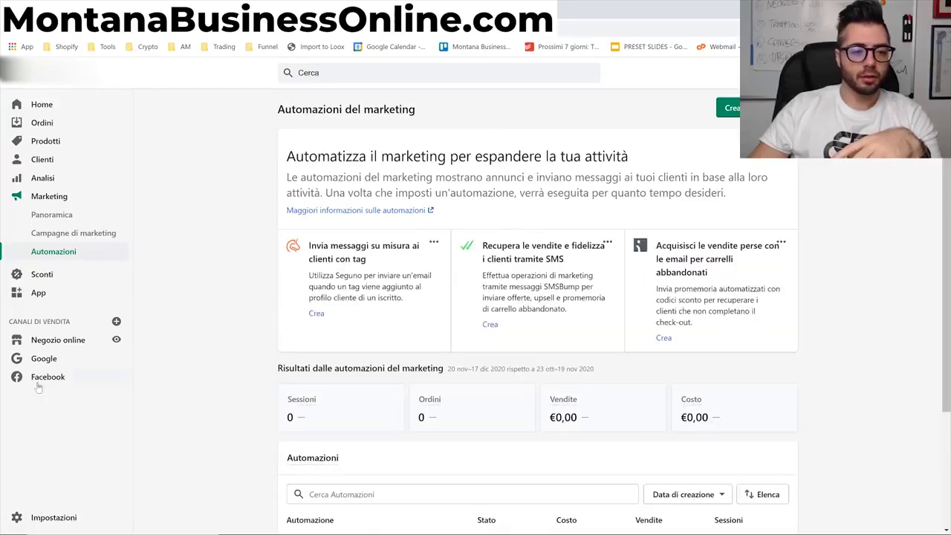
- Reopen the Google sales channel and browse its Centro Assistenza topics, common problems and setup webinar
left_click(43, 360)
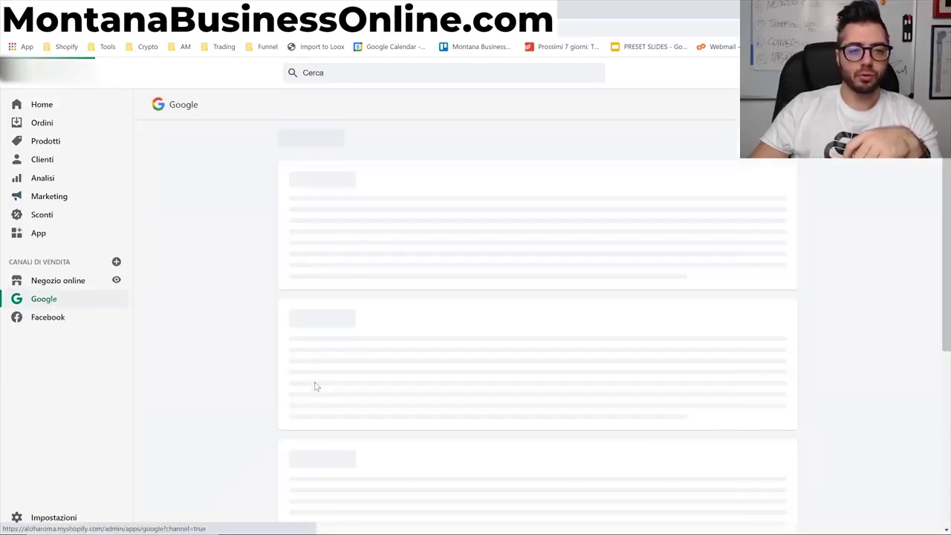
scroll(313, 387, "down", 1)
scroll(273, 243, "down", 6)
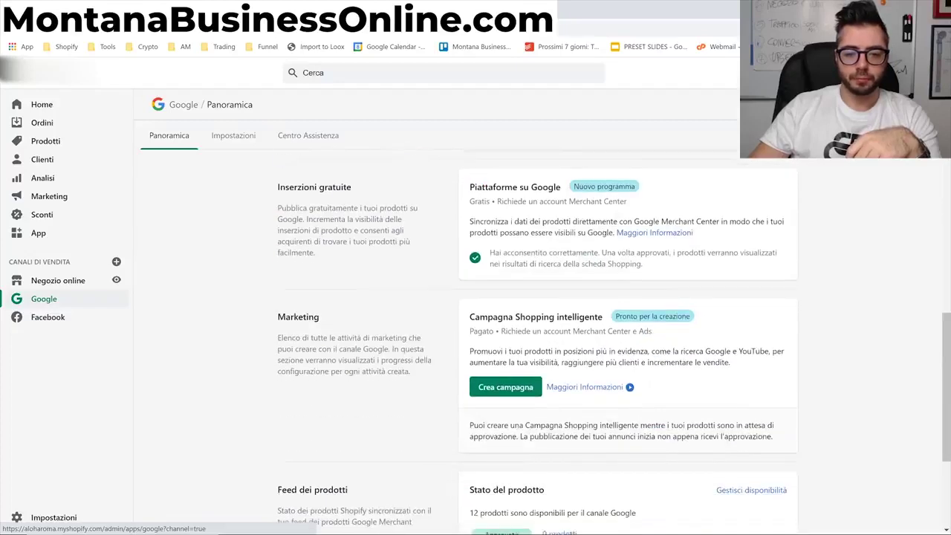
scroll(273, 244, "up", 4)
scroll(274, 244, "up", 2)
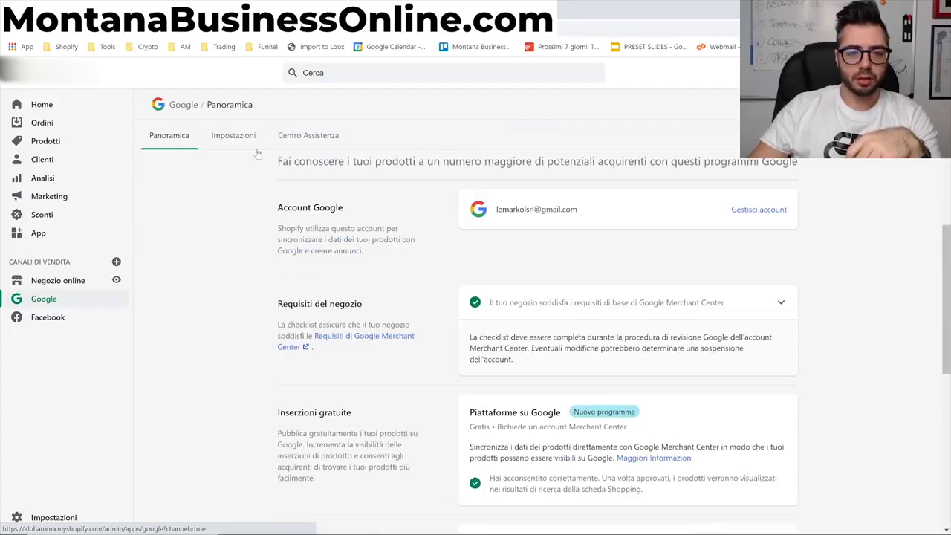
left_click(290, 135)
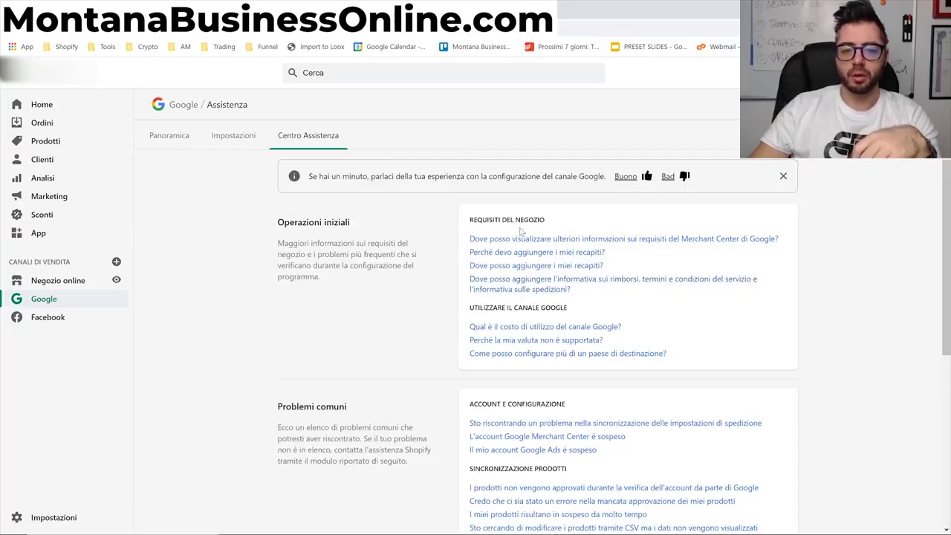
scroll(427, 312, "down", 3)
scroll(439, 334, "down", 4)
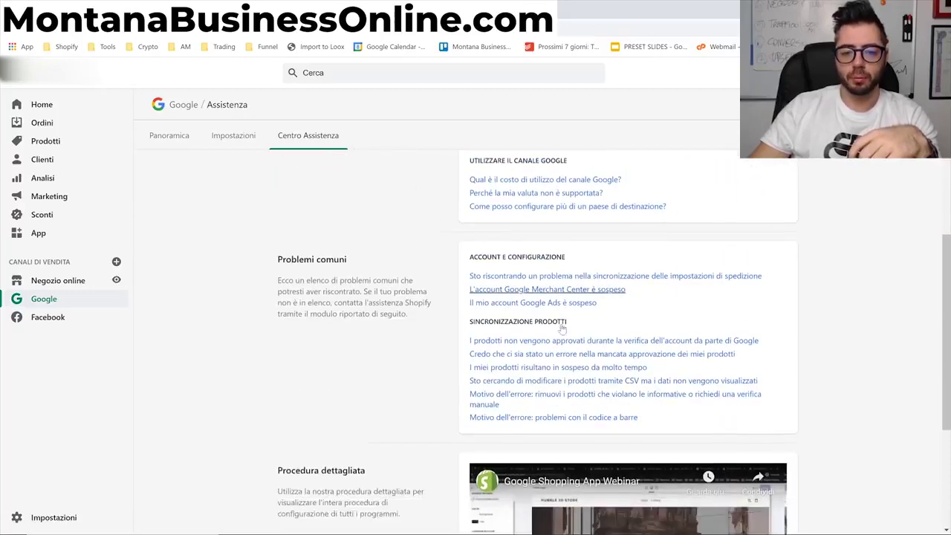
scroll(305, 320, "down", 2)
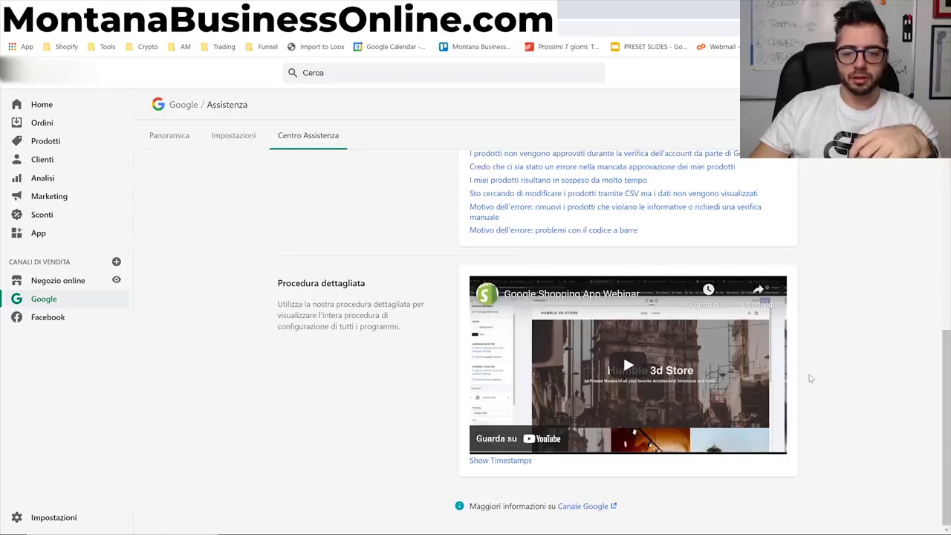
- Open the Google channel's Impostazioni and review the connected Google, Google Merchant Center and Google Ads accounts
scroll(807, 378, "up", 9)
left_click(245, 145)
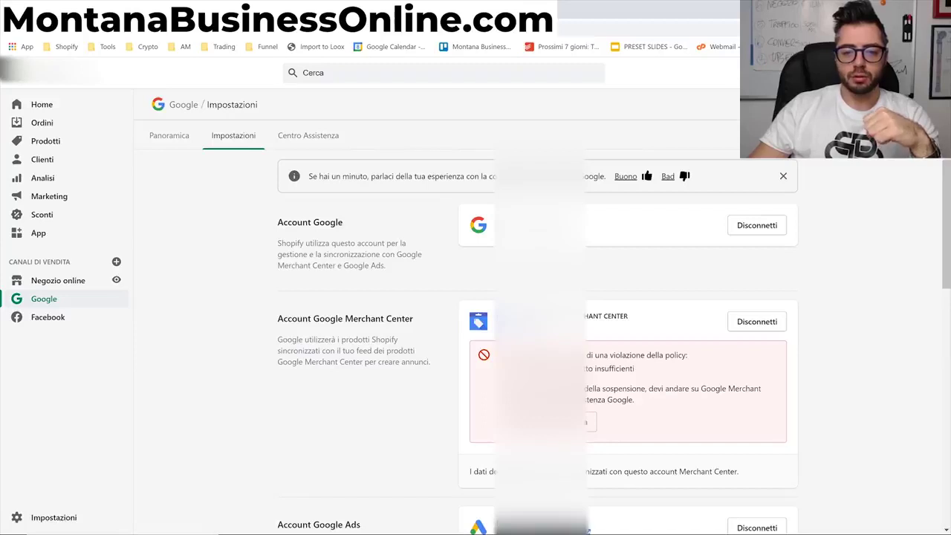
scroll(669, 316, "down", 1)
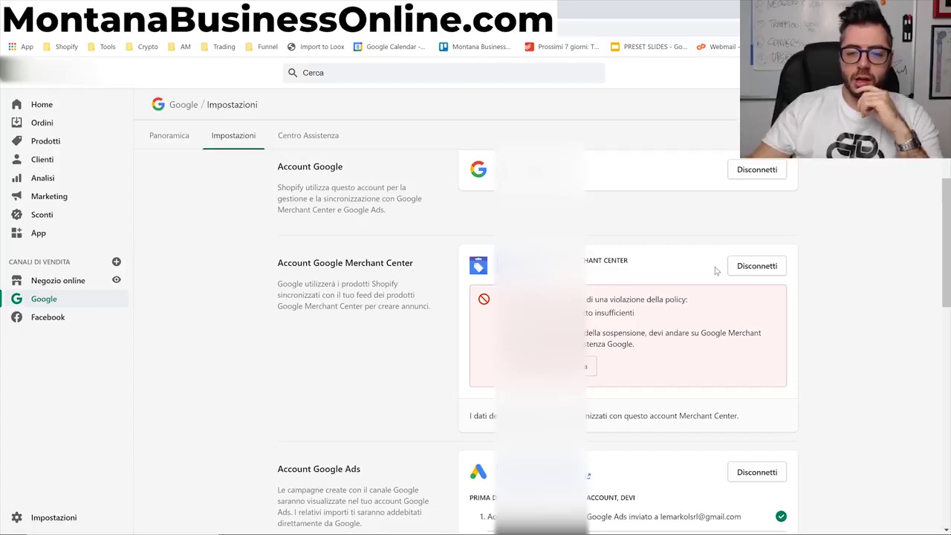
scroll(716, 271, "down", 3)
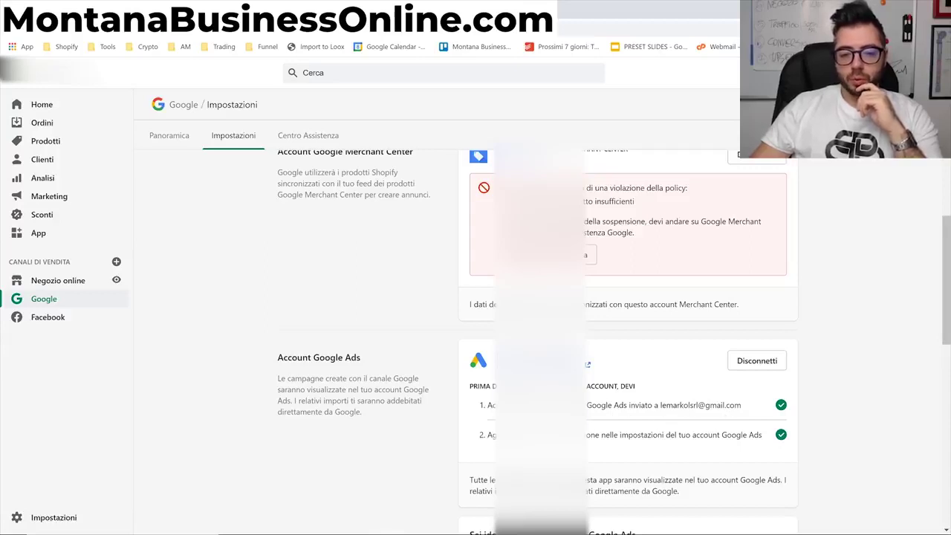
- Examine the connected Merchant Center and Google Ads account sections, the account requirements and the Google Ads credit offer in the Google channel settings
scroll(475, 335, "down", 1)
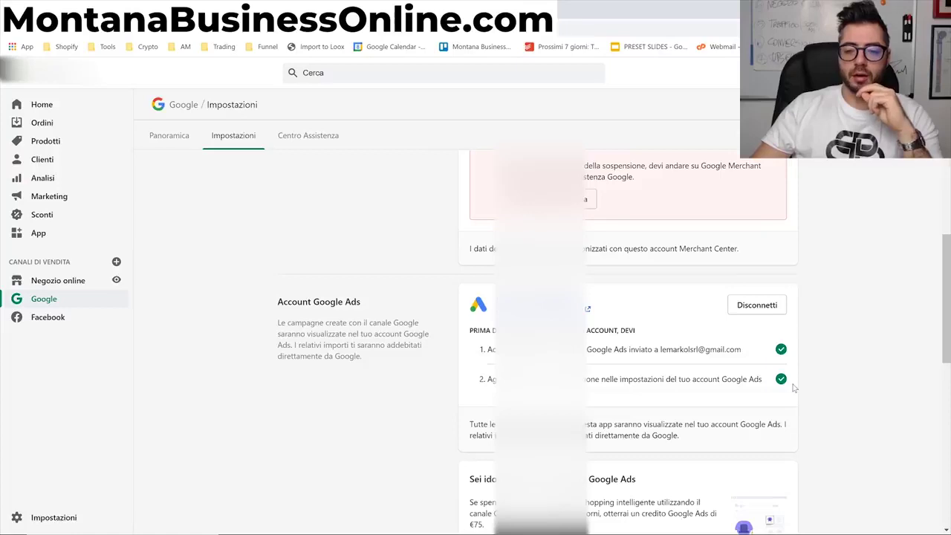
scroll(794, 387, "up", 4)
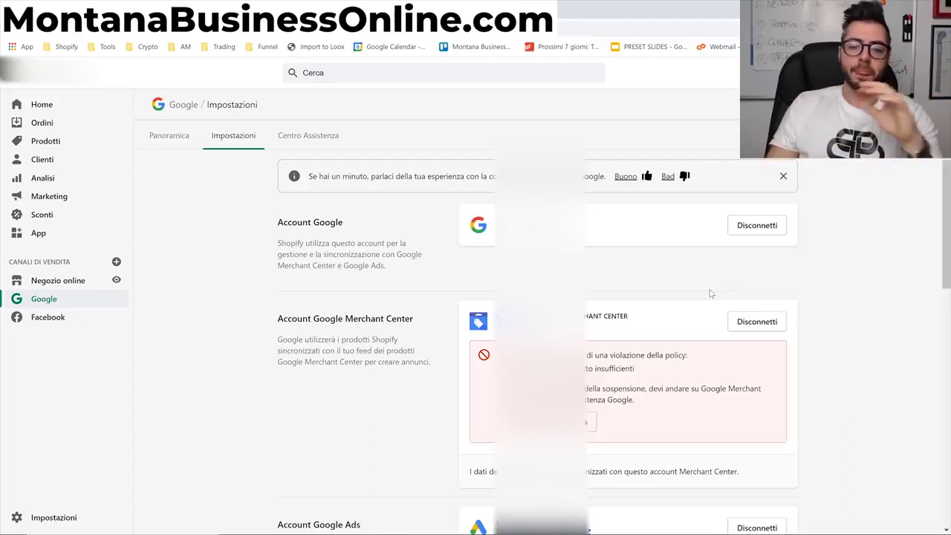
scroll(714, 312, "down", 3)
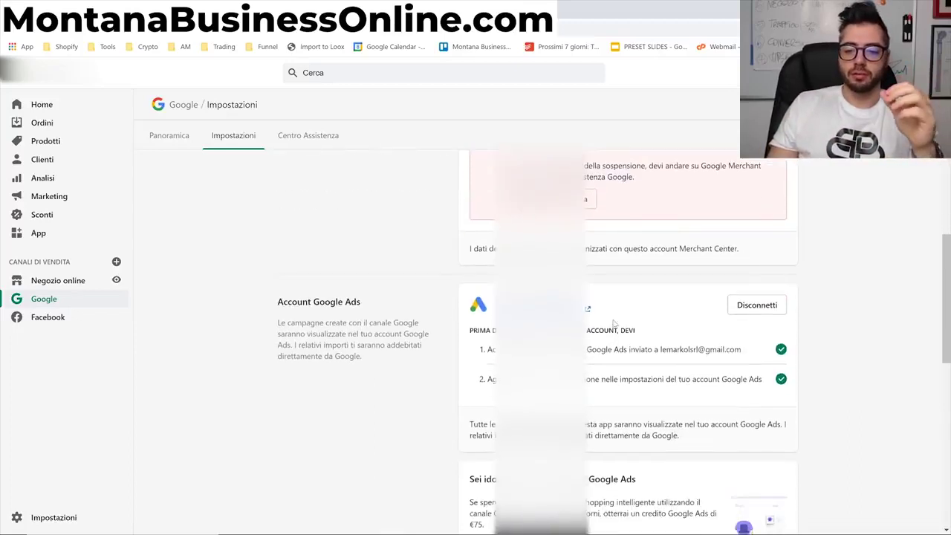
scroll(749, 360, "down", 1)
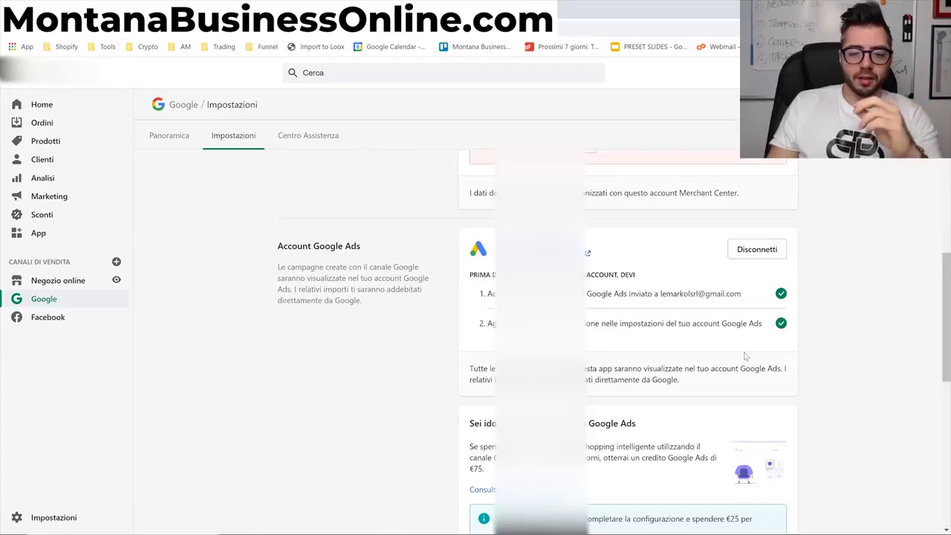
scroll(745, 356, "down", 2)
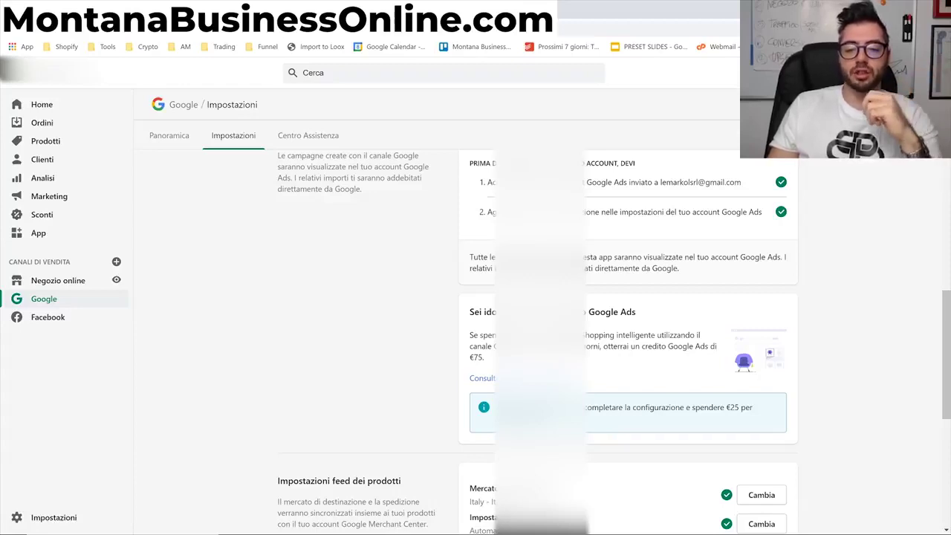
- Review the product feed's Mercato di destinazione and Impostazioni di spedizione options, leaving both without saving, and look over the product title and description preferences
scroll(614, 342, "down", 1)
scroll(616, 346, "down", 3)
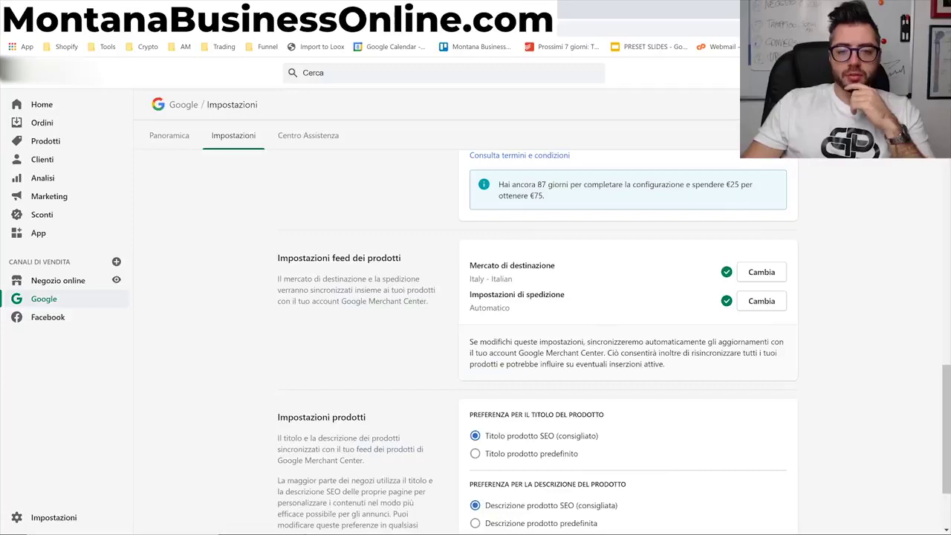
left_click(761, 275)
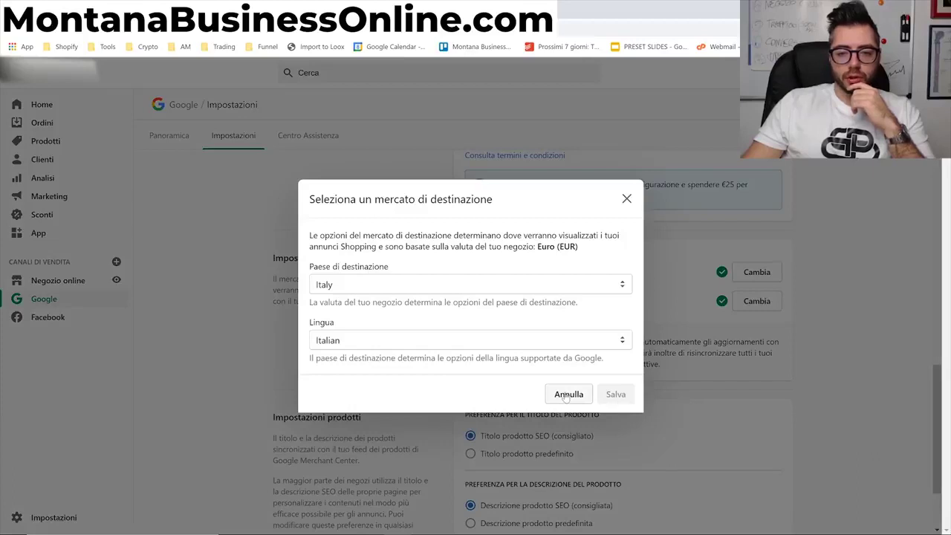
left_click(626, 198)
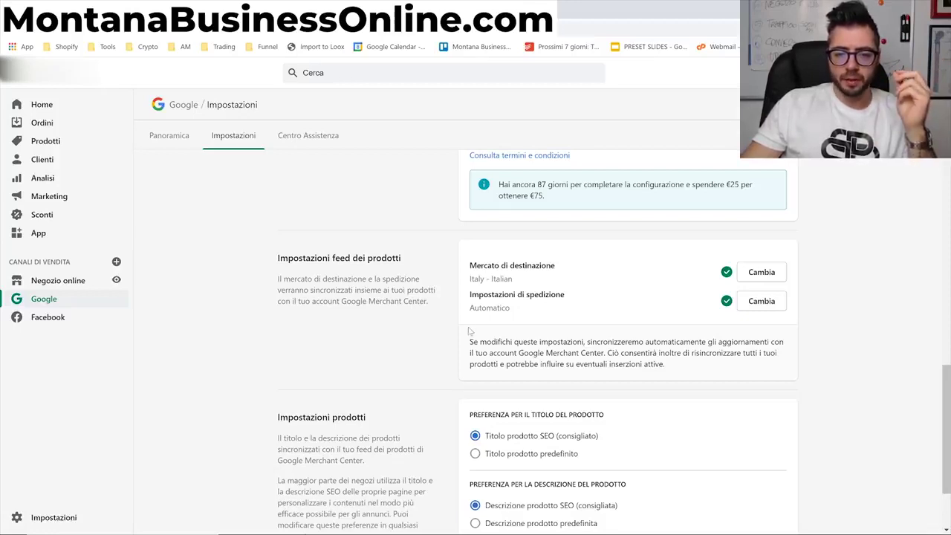
left_click(784, 303)
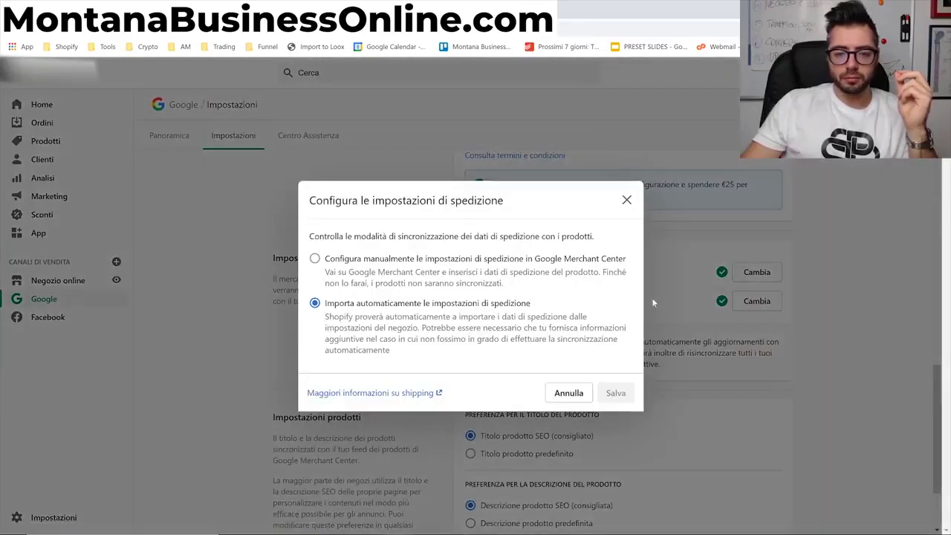
left_click(626, 200)
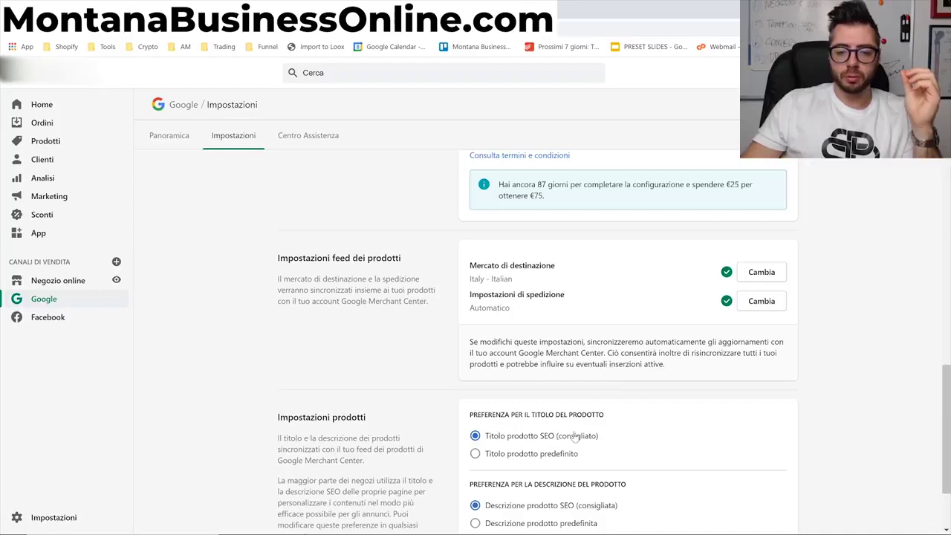
scroll(540, 437, "down", 2)
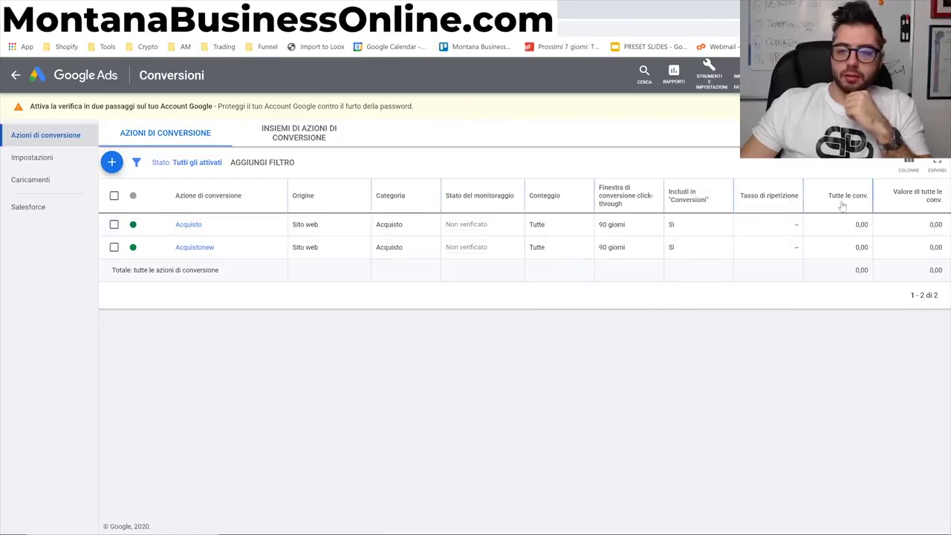
- Review the conversion columns in Google Ads Conversioni, and switch to the Norme Google Ads page to read its four policy areas
mouse_move(857, 202)
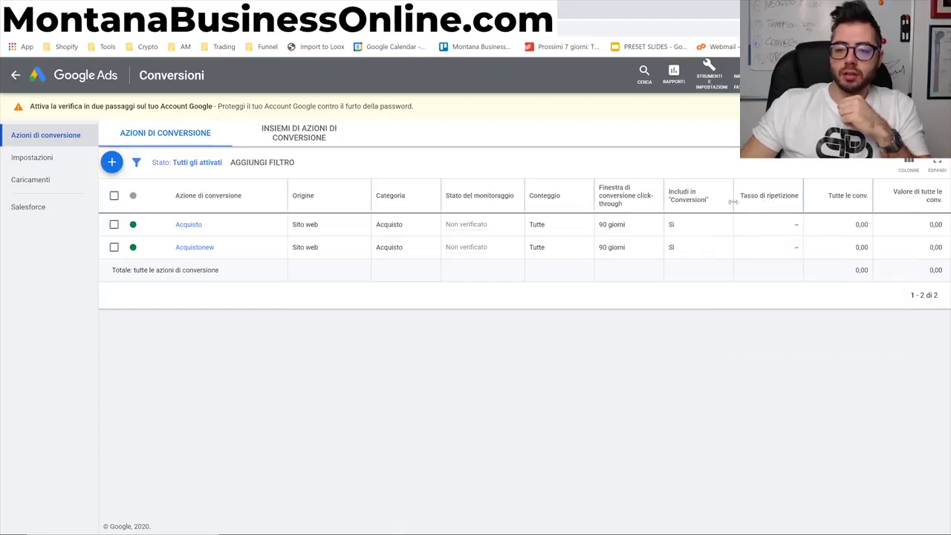
mouse_move(903, 203)
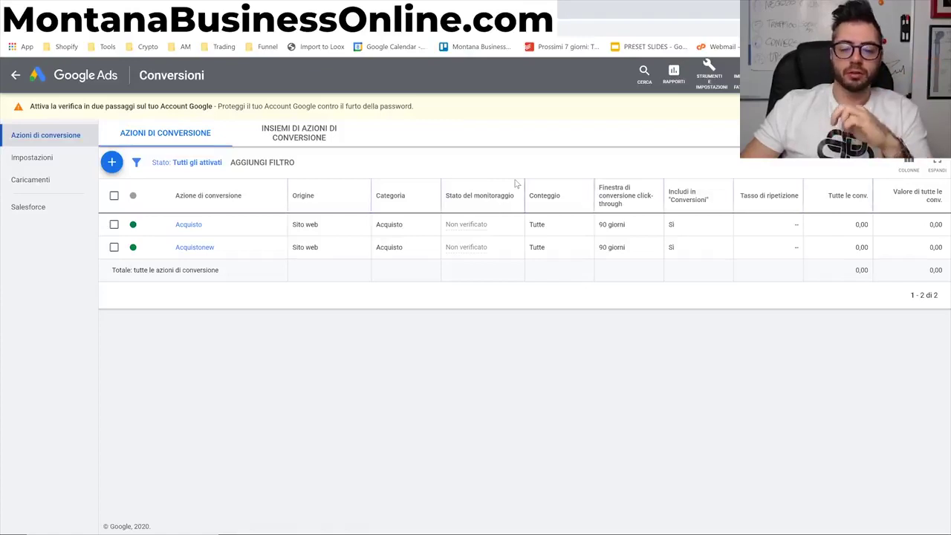
left_click(428, 15)
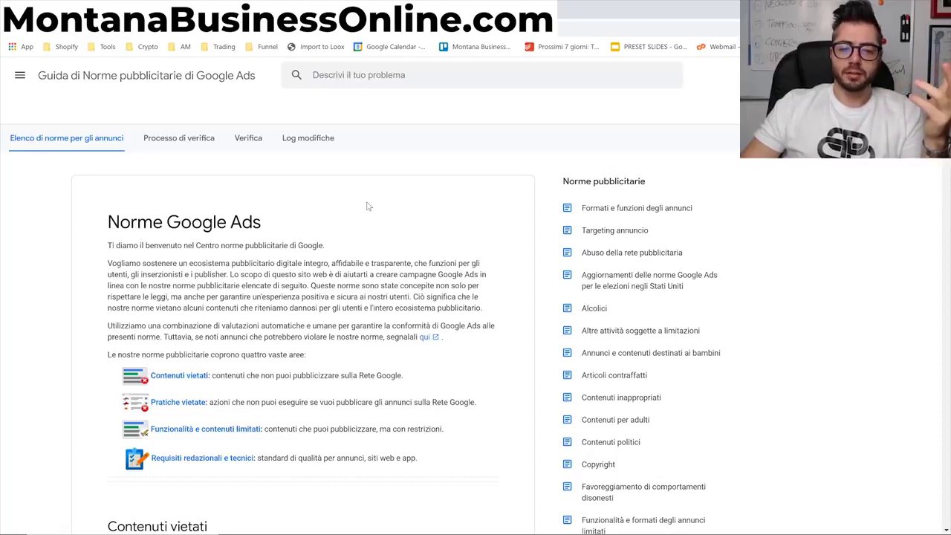
scroll(315, 221, "down", 2)
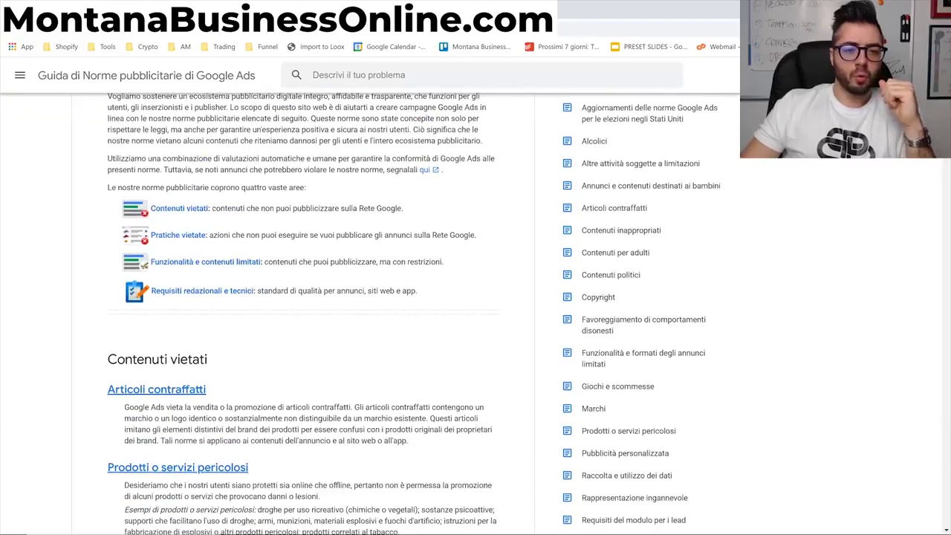
scroll(179, 214, "up", 2)
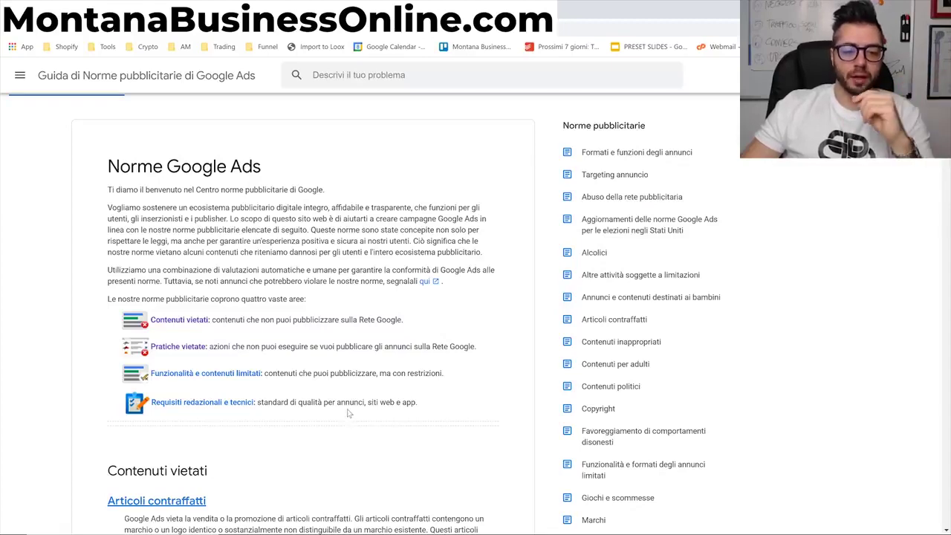
- Examine the Contenuti vietati policies and open the Consentire comportamenti disonesti article in another window
scroll(349, 413, "down", 2)
scroll(349, 413, "down", 1)
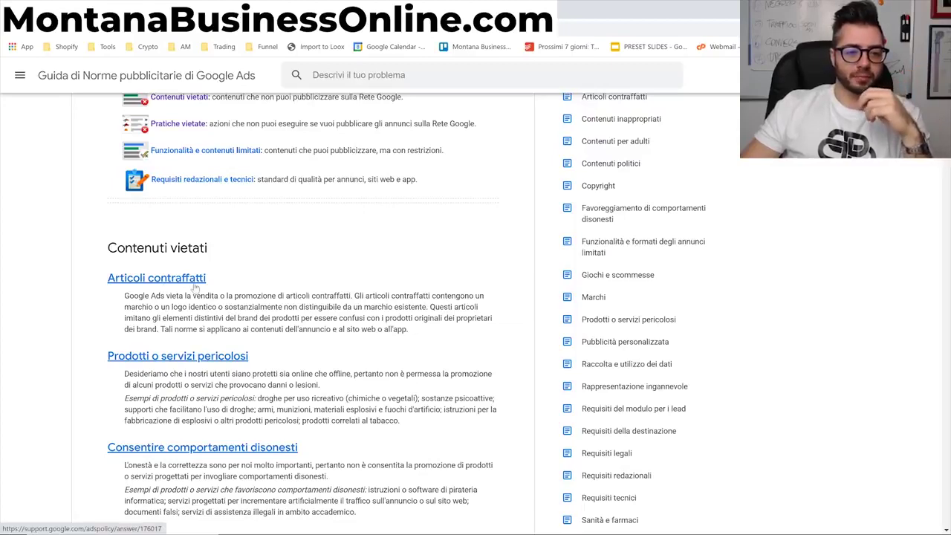
scroll(199, 285, "down", 1)
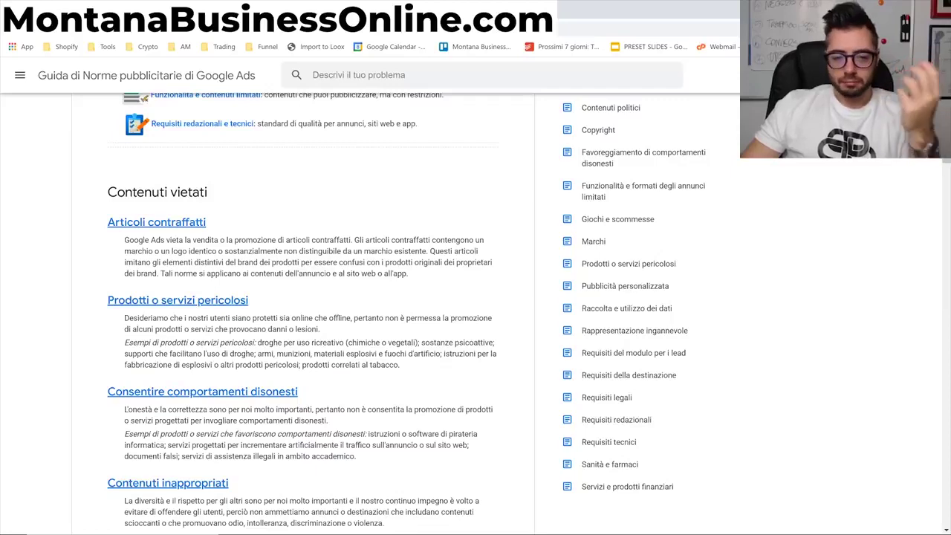
scroll(345, 340, "down", 1)
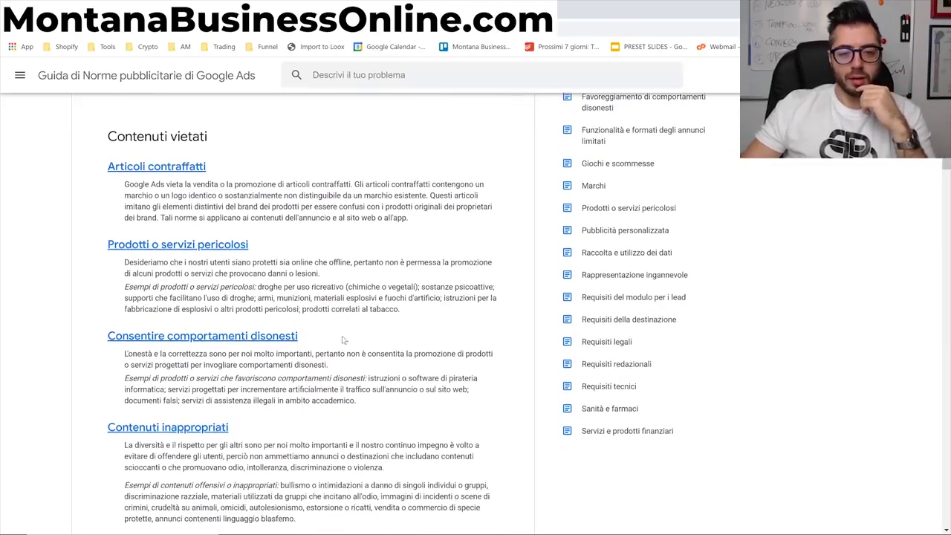
scroll(210, 276, "down", 1)
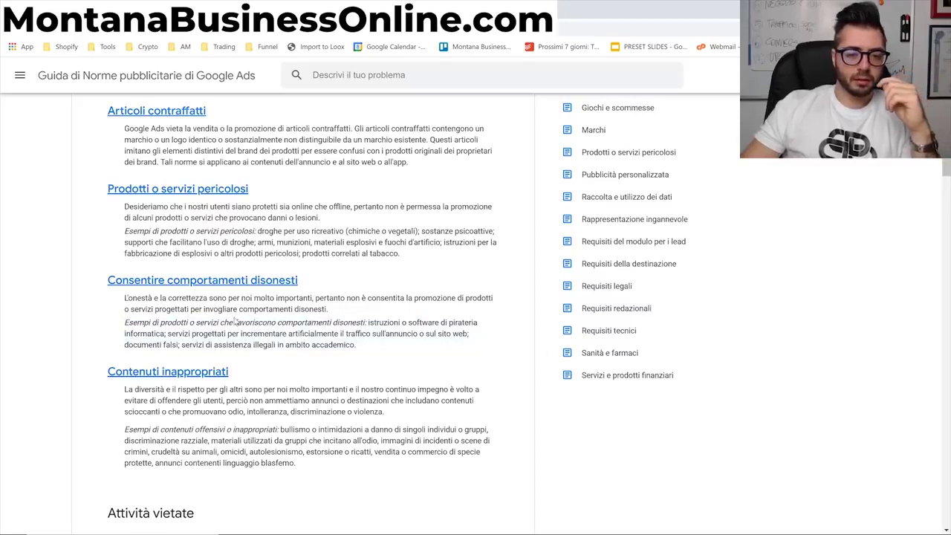
scroll(274, 333, "down", 1)
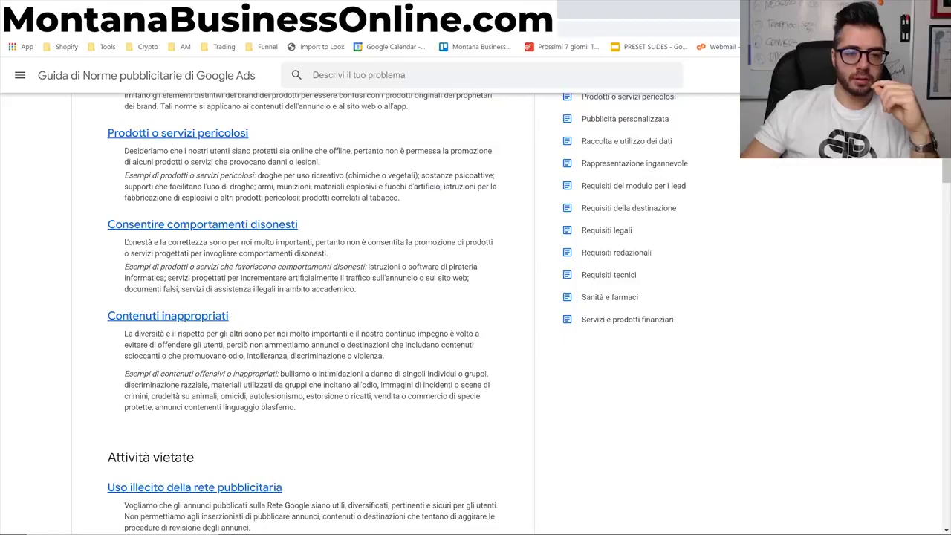
right_click(269, 230)
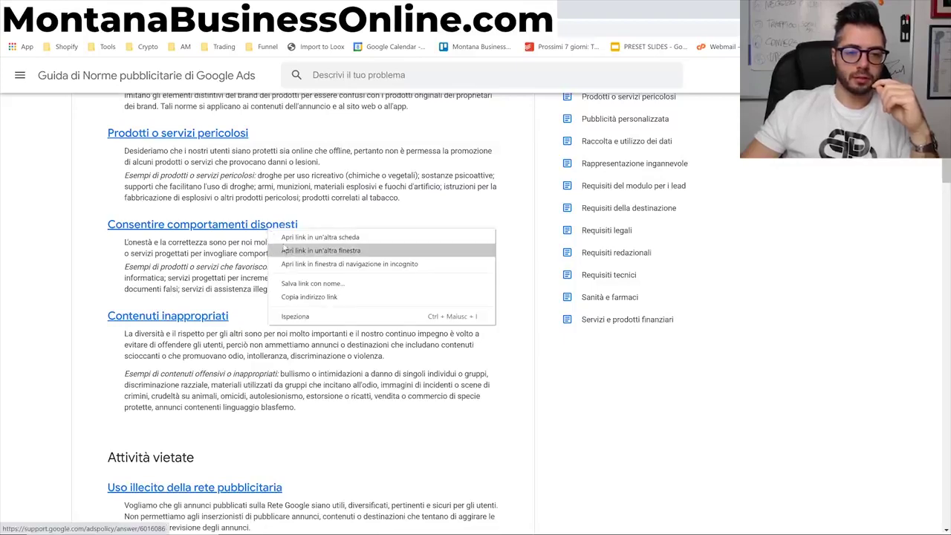
left_click(320, 250)
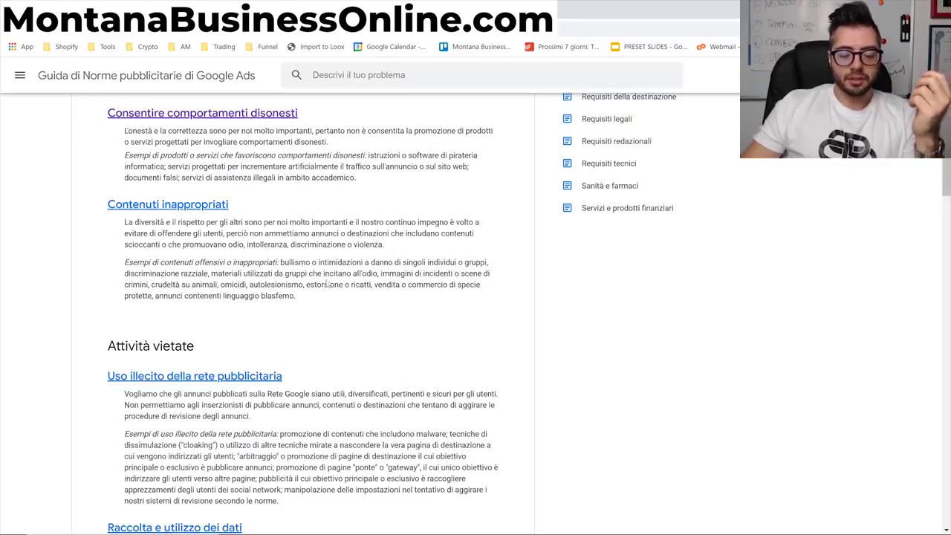
- Examine the Attività vietate policies on Uso illecito della rete pubblicitaria, Raccolta e utilizzo dei dati and Rappresentazioni ingannevoli
scroll(475, 312, "down", 1)
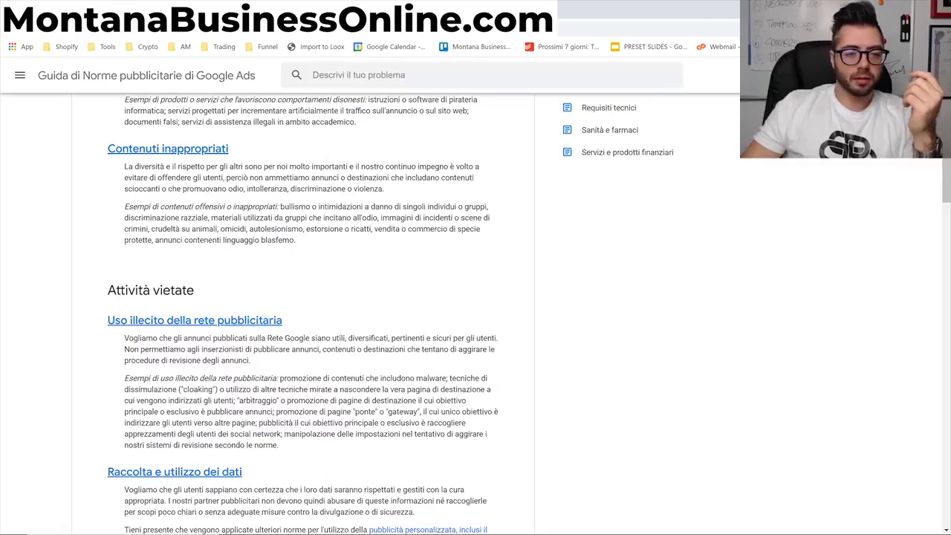
scroll(476, 312, "down", 1)
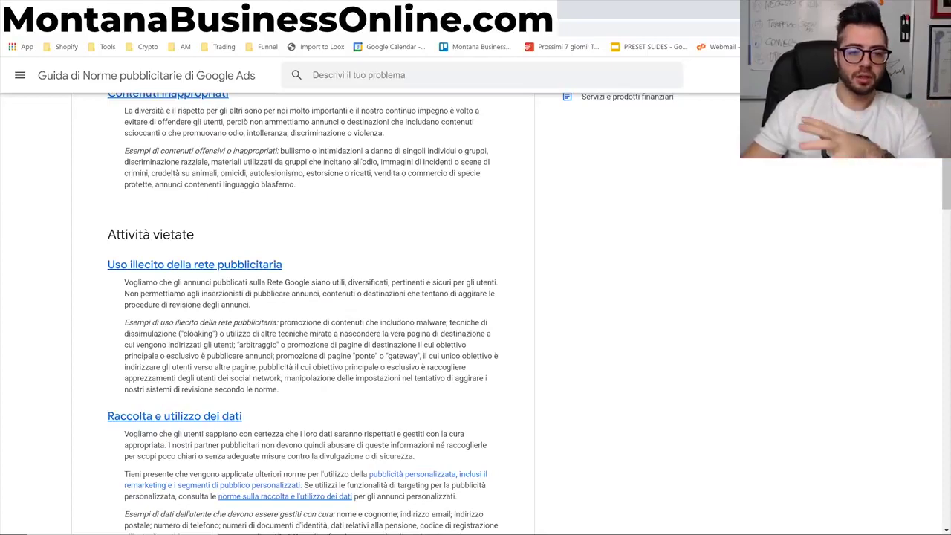
scroll(300, 286, "down", 3)
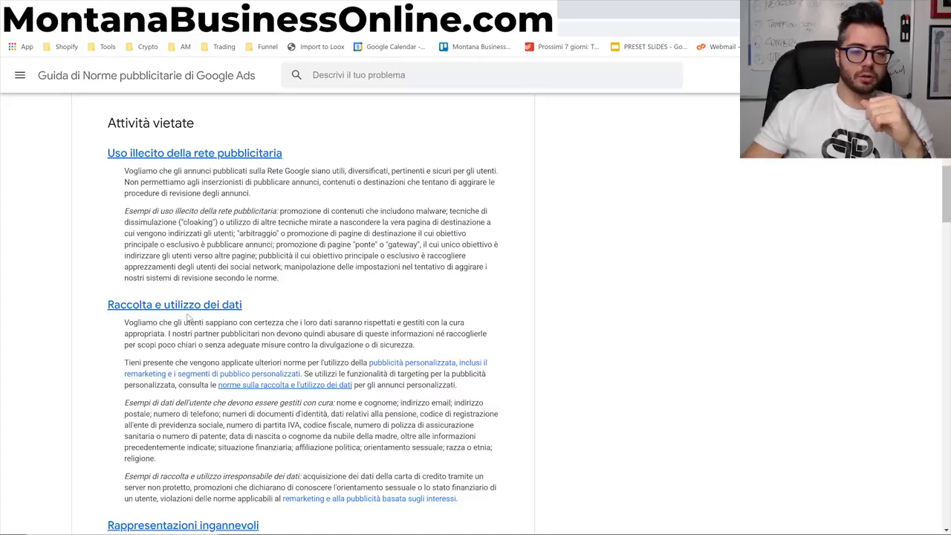
scroll(178, 392, "down", 1)
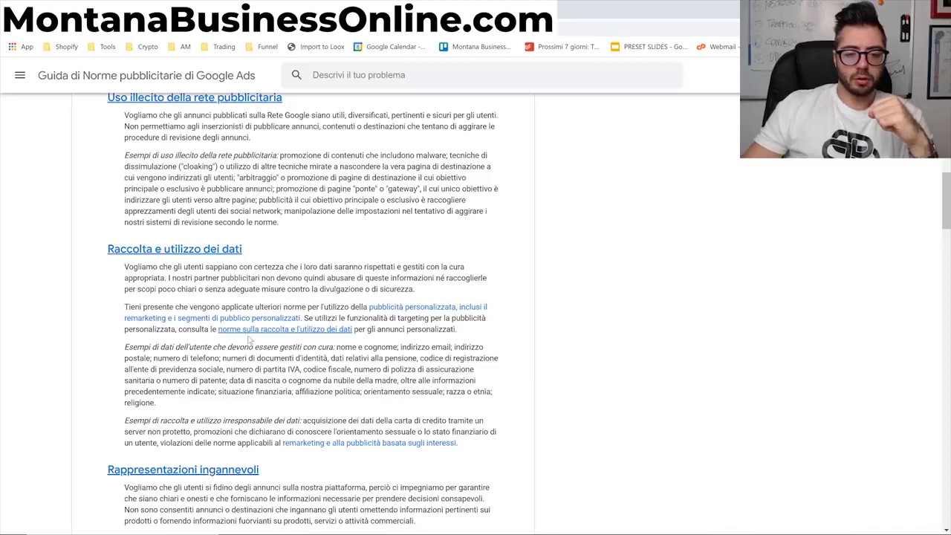
scroll(249, 340, "down", 1)
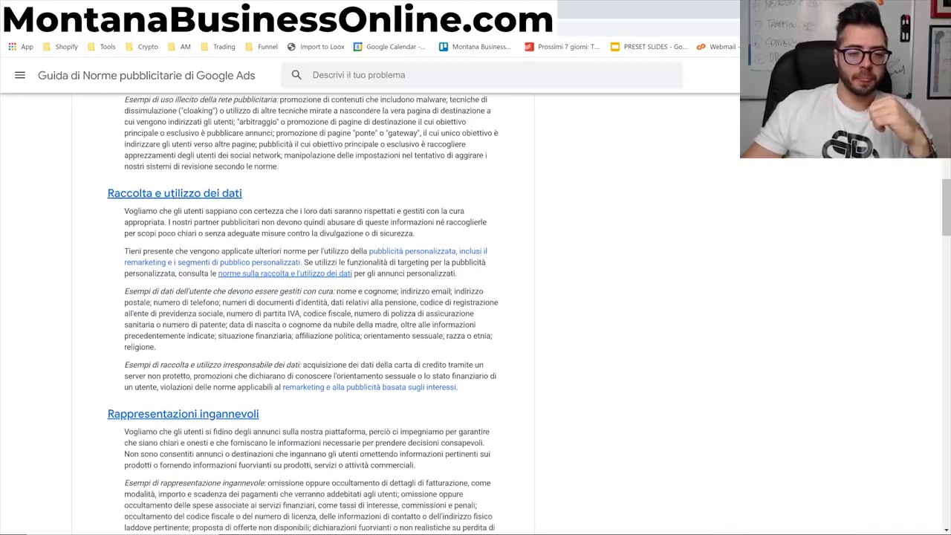
scroll(320, 359, "down", 1)
scroll(320, 349, "down", 1)
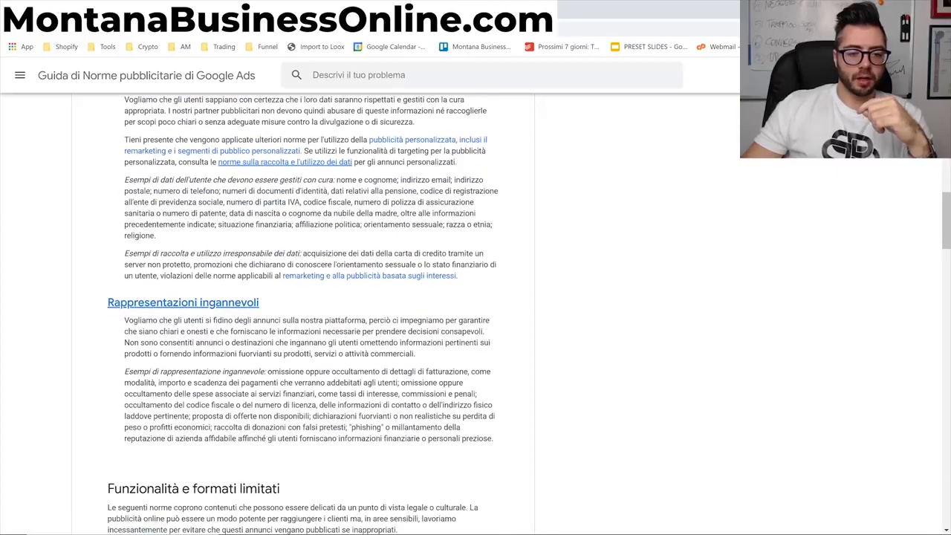
scroll(294, 316, "down", 1)
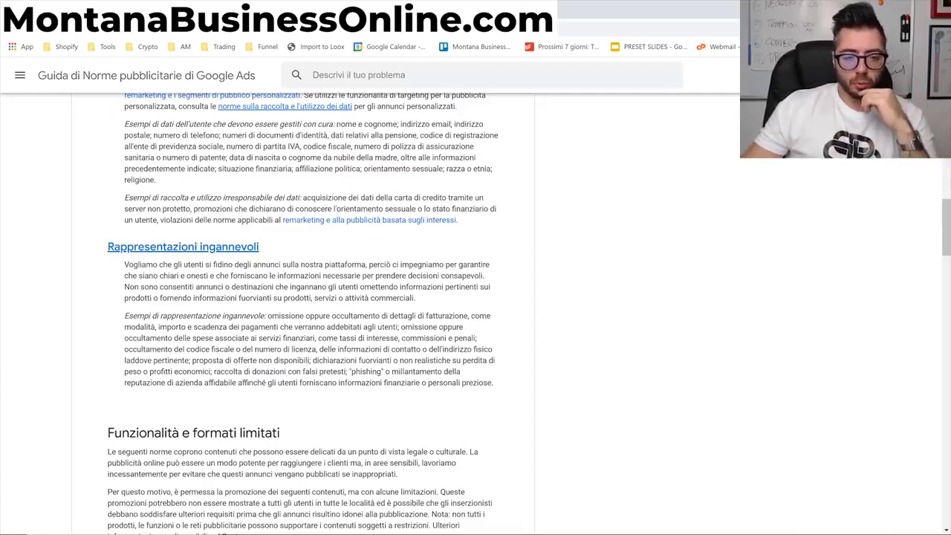
- Examine the Funzionalità e formati limitati introduction and its policies on Contenuti per adulti, Alcolici and Copyright
scroll(371, 287, "down", 3)
scroll(372, 287, "down", 4)
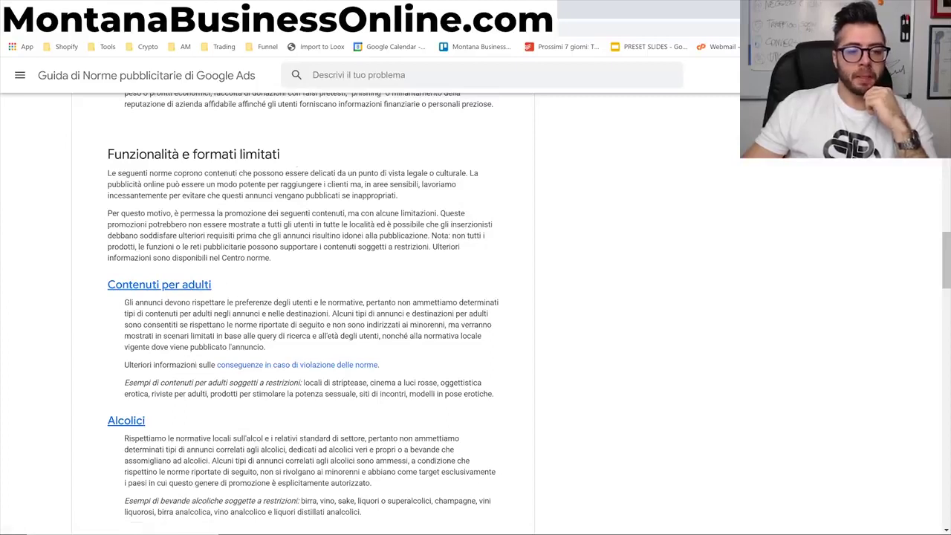
scroll(252, 294, "down", 1)
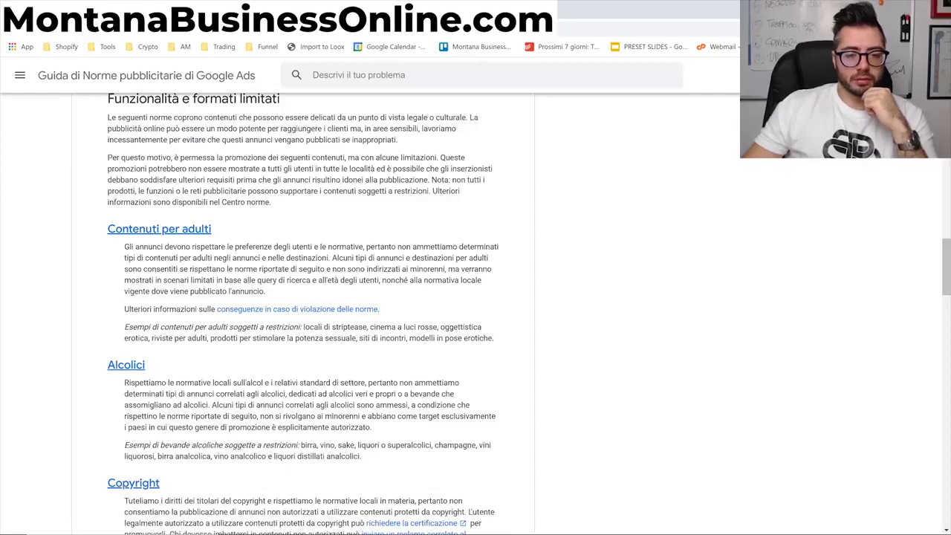
scroll(267, 336, "down", 2)
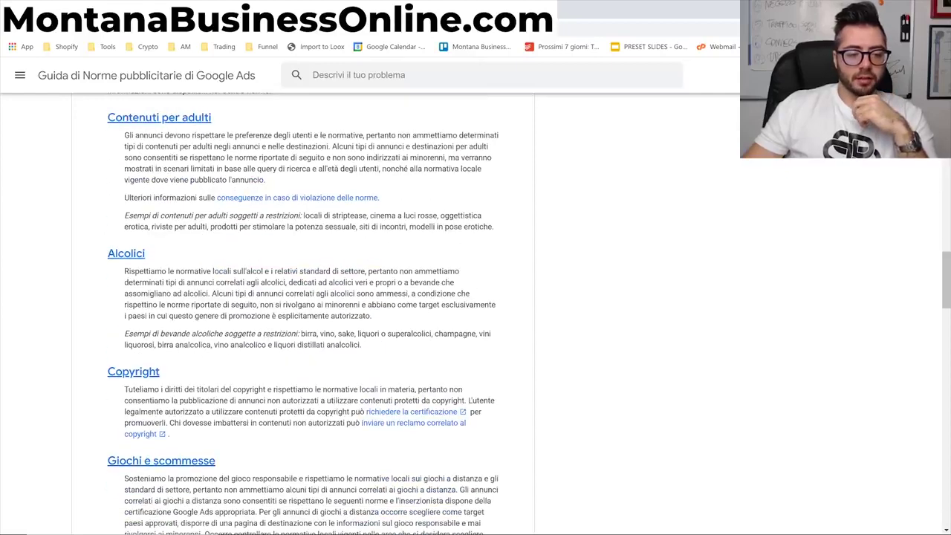
scroll(234, 333, "down", 2)
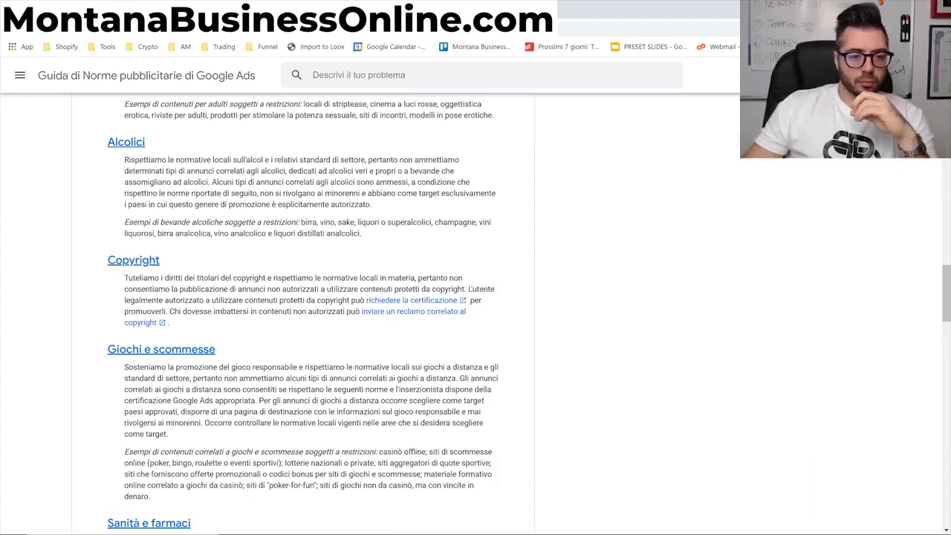
scroll(303, 312, "up", 1)
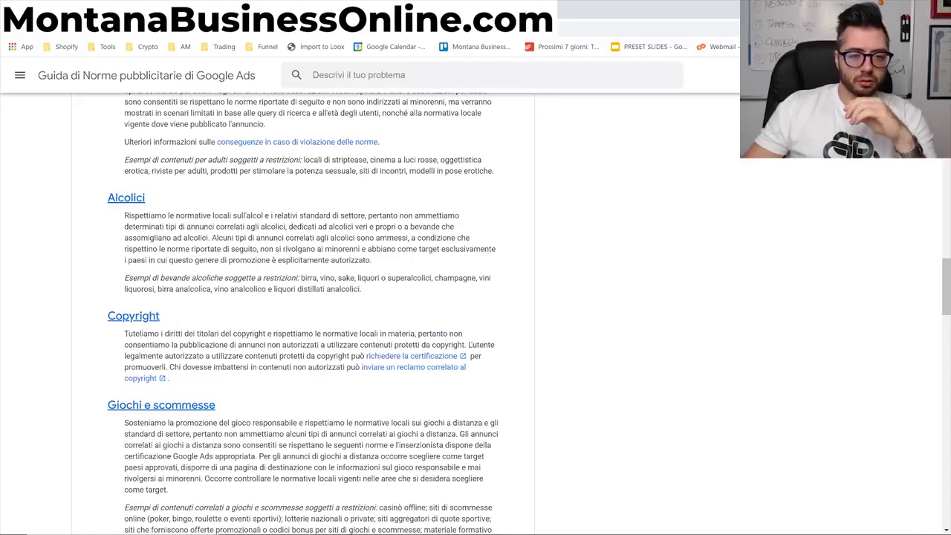
scroll(266, 266, "down", 2)
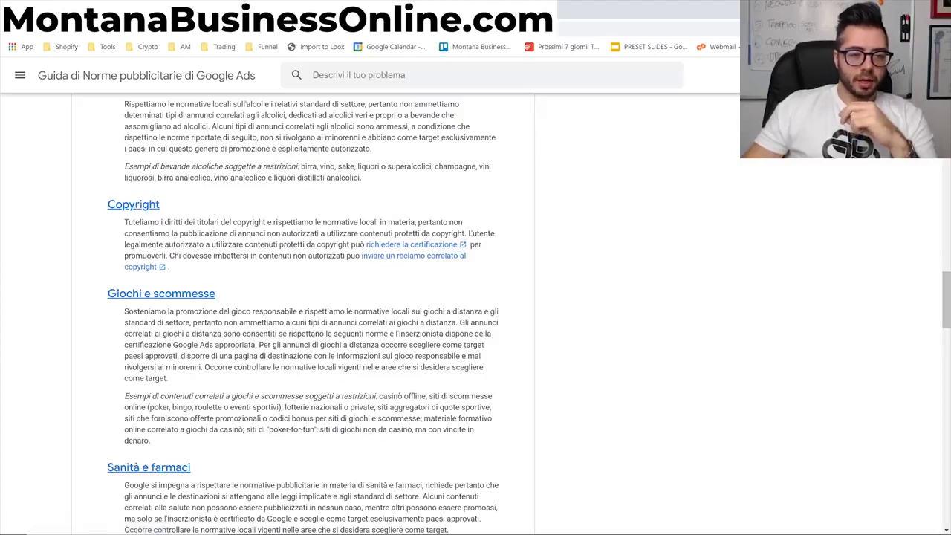
- Examine the restricted-content policies from Giochi e scommesse and Sanità e farmaci through Servizi finanziari, Marchi and Requisiti per i contenuti destinati ai bambini
scroll(312, 312, "down", 1)
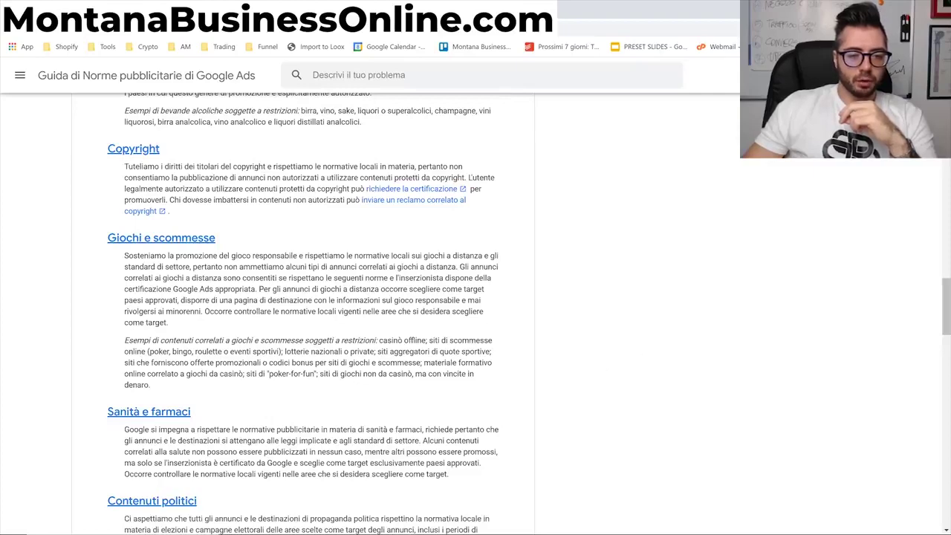
scroll(475, 312, "down", 2)
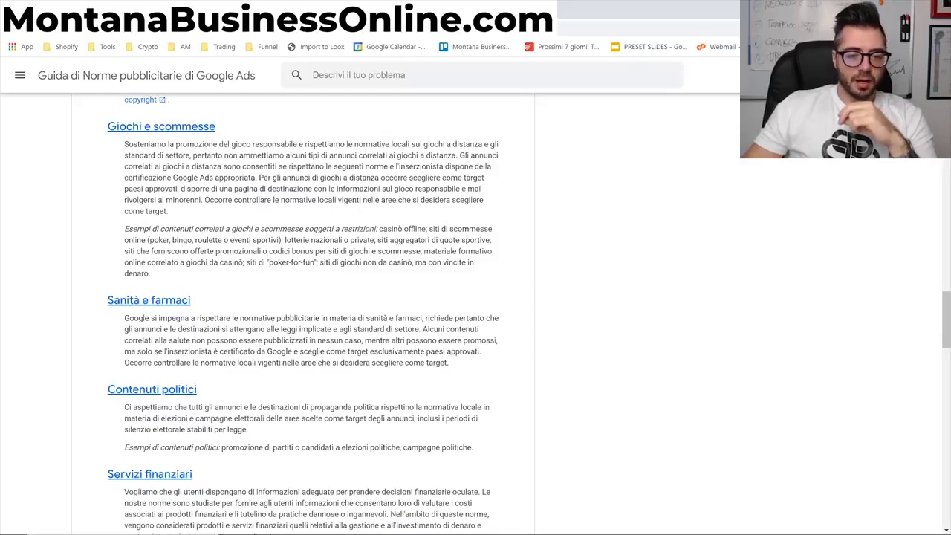
scroll(221, 372, "down", 2)
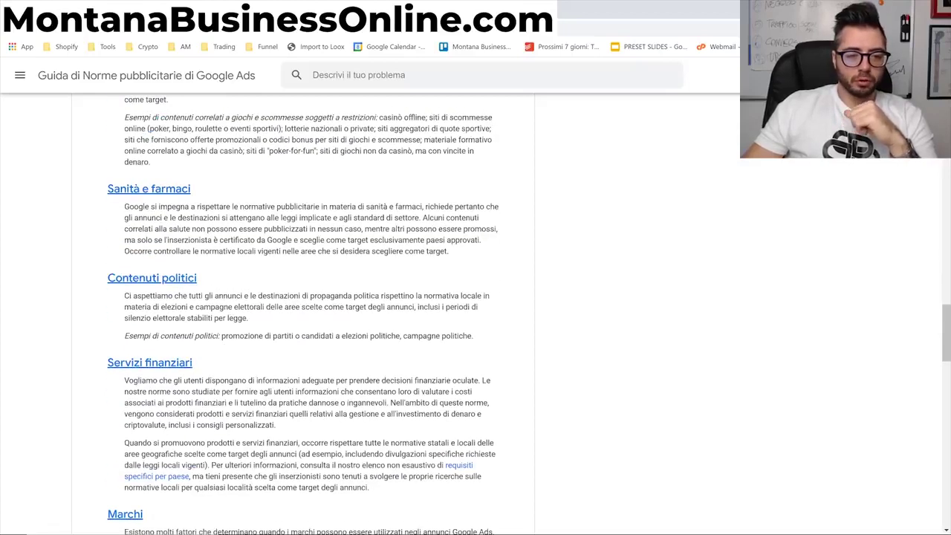
scroll(304, 312, "down", 1)
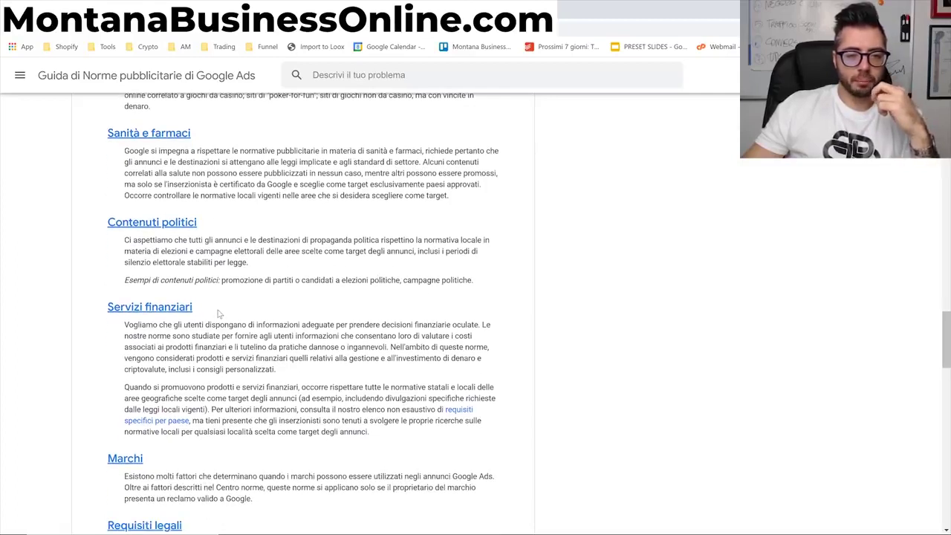
scroll(218, 312, "down", 1)
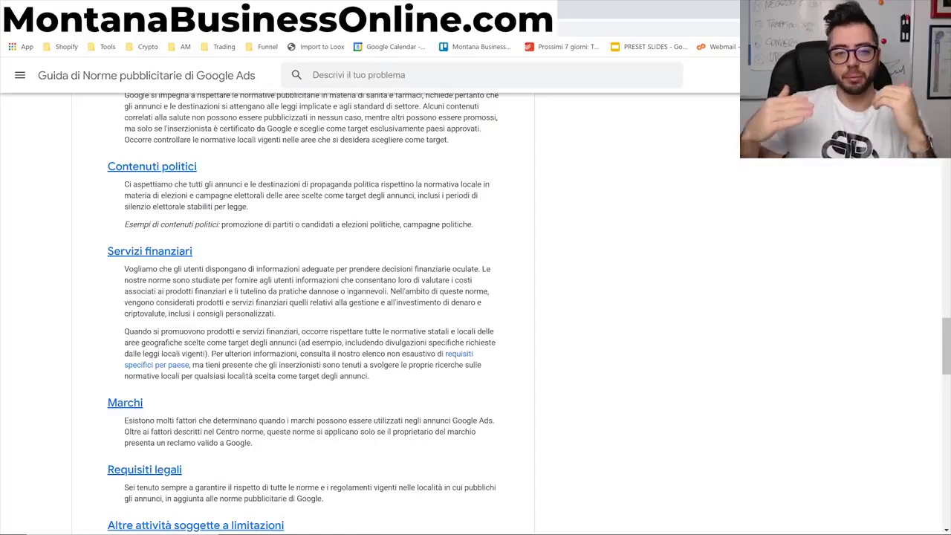
scroll(114, 263, "down", 3)
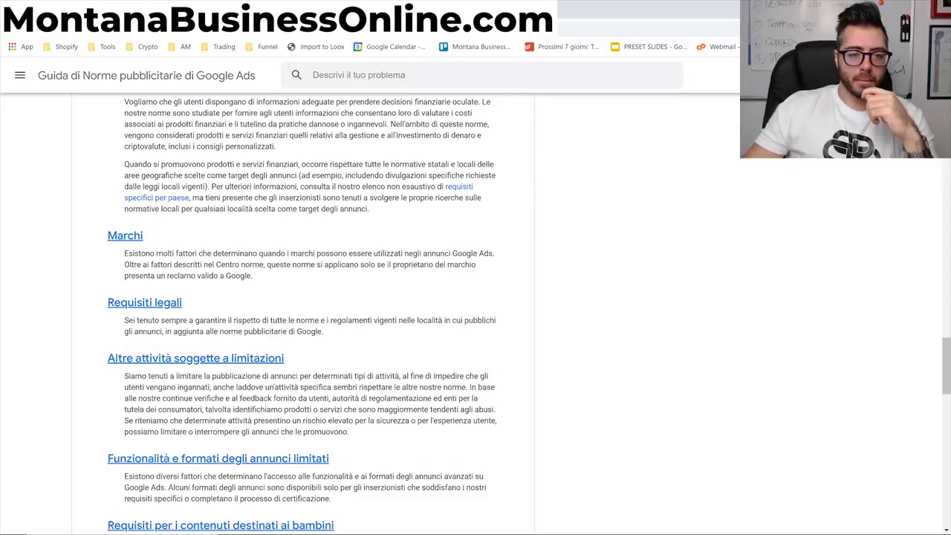
scroll(141, 258, "down", 1)
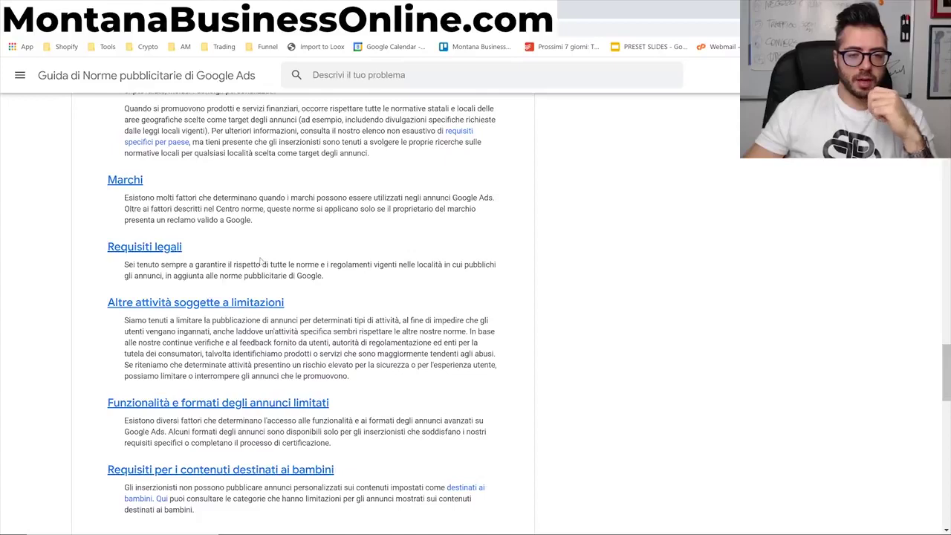
scroll(290, 264, "down", 1)
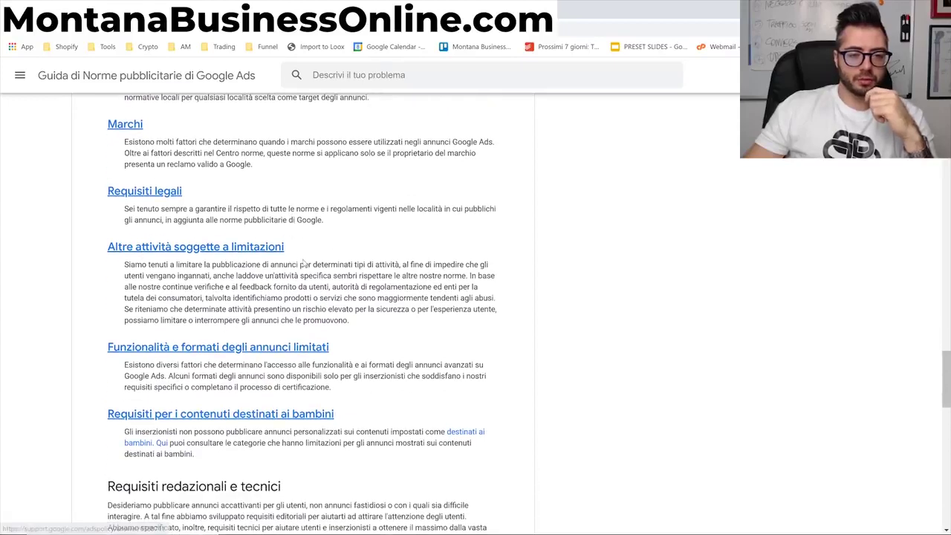
scroll(305, 264, "down", 2)
scroll(302, 312, "down", 1)
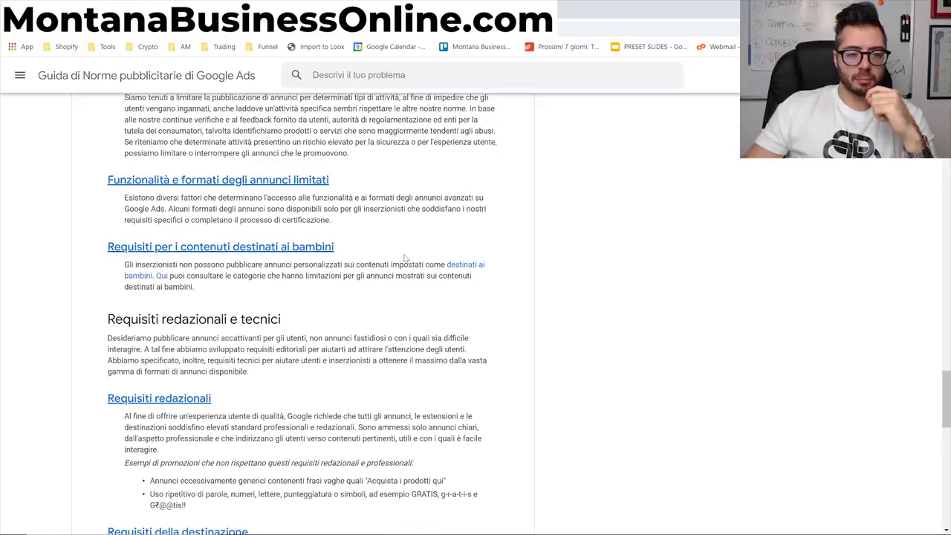
- Examine the Requisiti redazionali e tecnici policies on editorial, destination, technical and ad format requirements, and return to the earlier policy sections
scroll(347, 251, "down", 2)
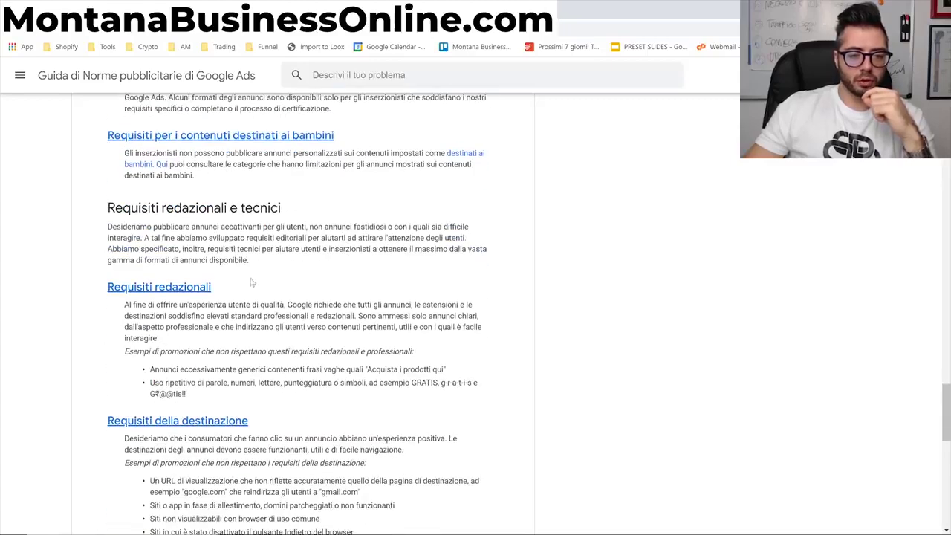
scroll(220, 292, "down", 1)
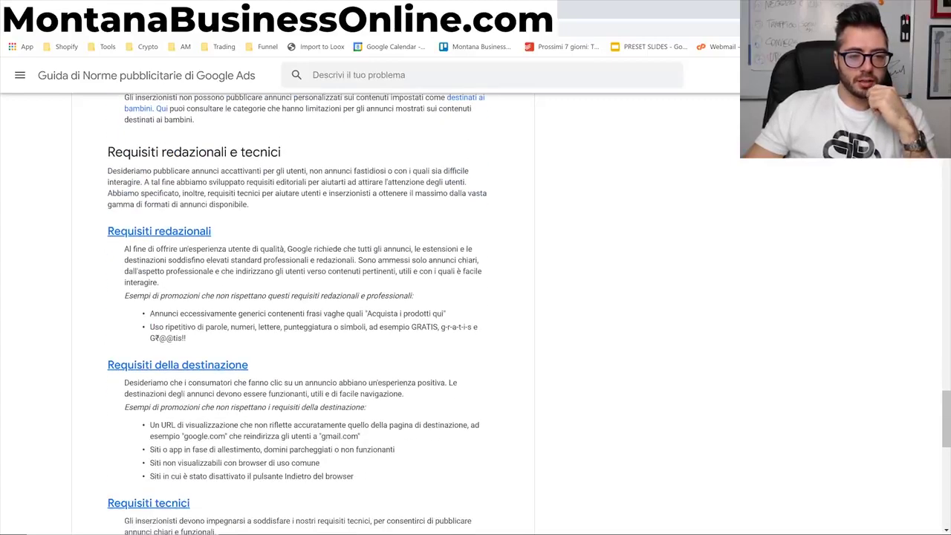
scroll(263, 302, "down", 1)
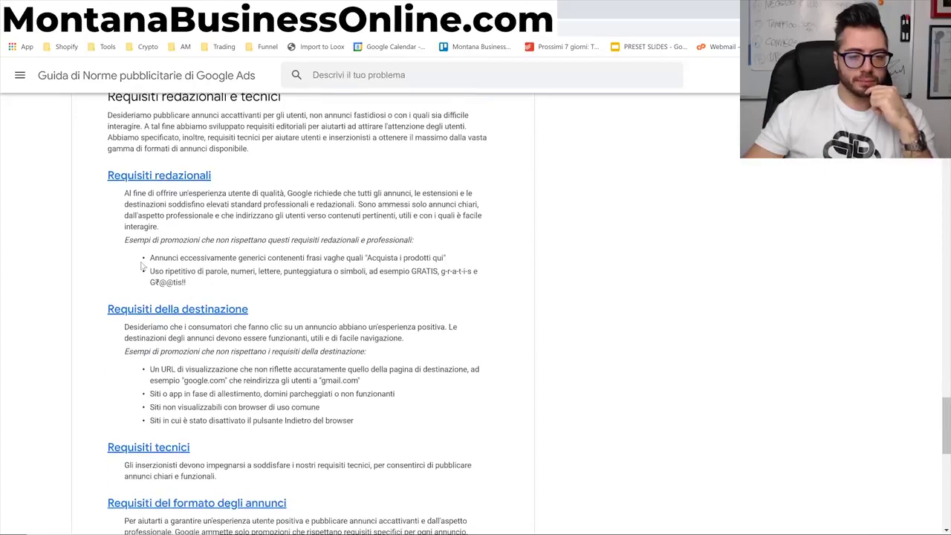
scroll(349, 254, "down", 3)
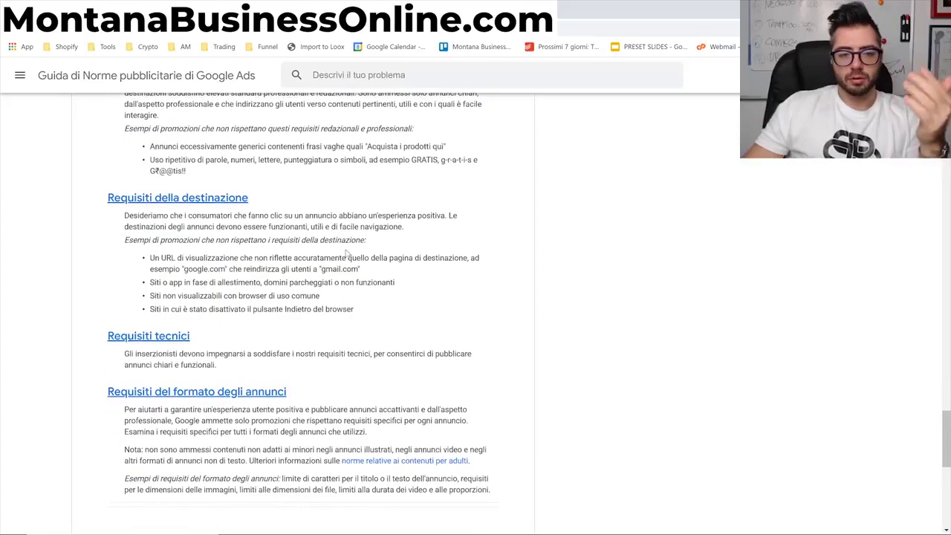
scroll(349, 253, "up", 3)
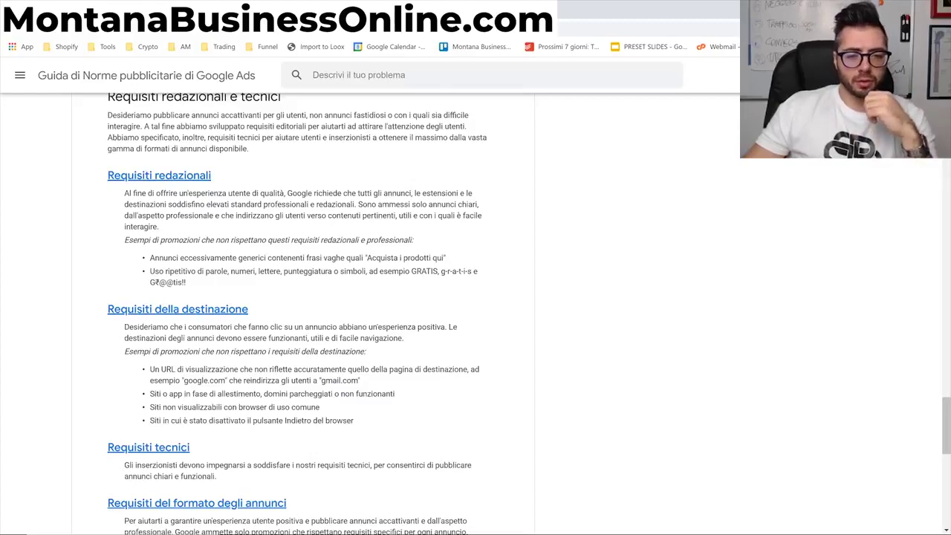
scroll(314, 195, "down", 3)
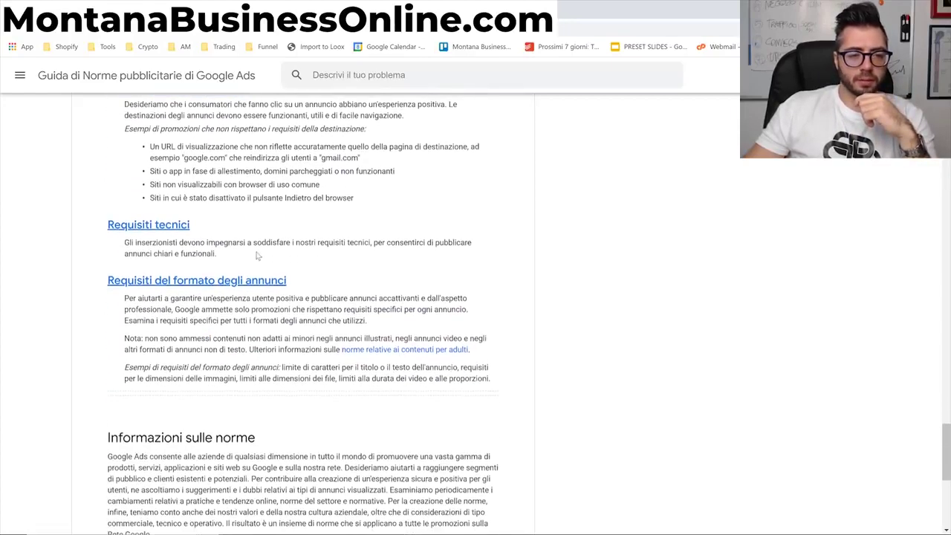
scroll(317, 238, "down", 3)
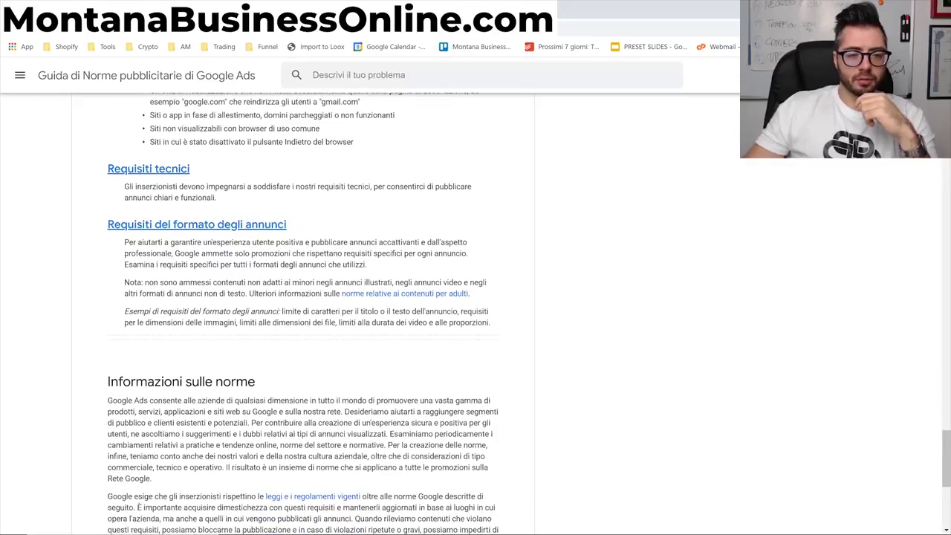
scroll(323, 268, "down", 2)
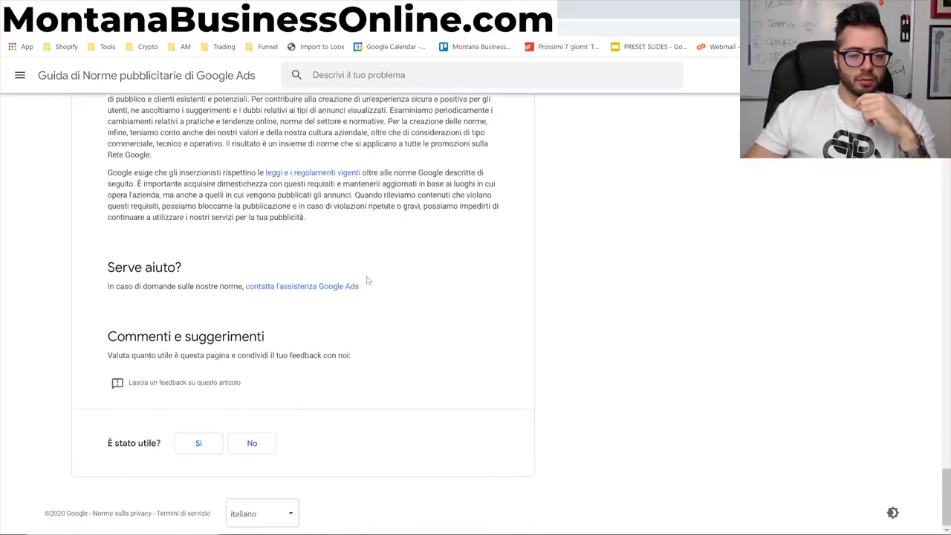
scroll(367, 278, "up", 6)
scroll(374, 284, "up", 6)
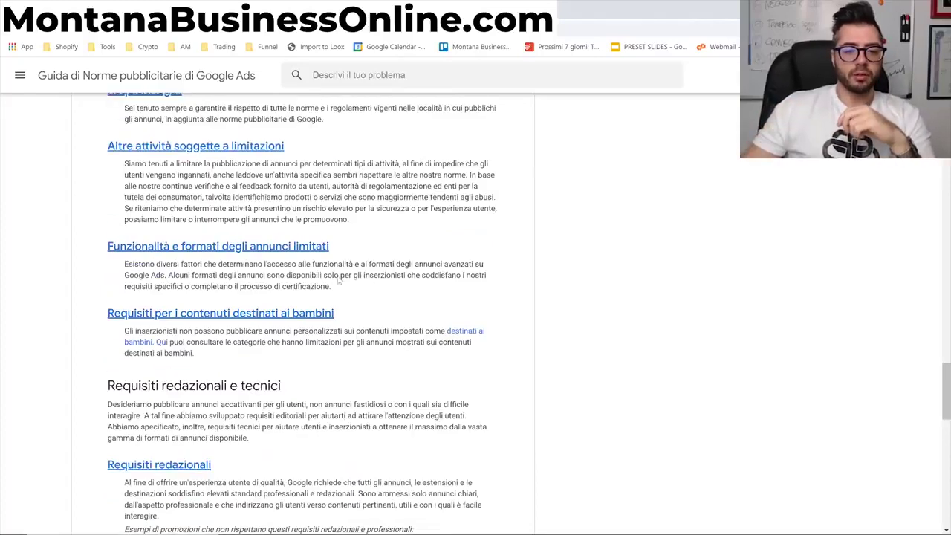
scroll(371, 277, "up", 10)
scroll(372, 277, "up", 4)
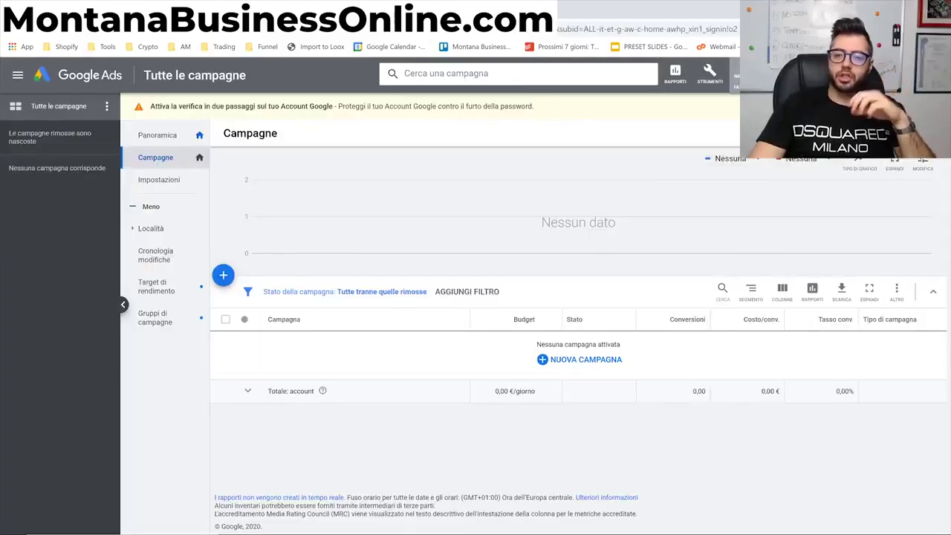
- Review the Account and Fatturazione options of the Google Ads account, including Riepilogo, Promozioni and Accesso e sicurezza
left_click(710, 73)
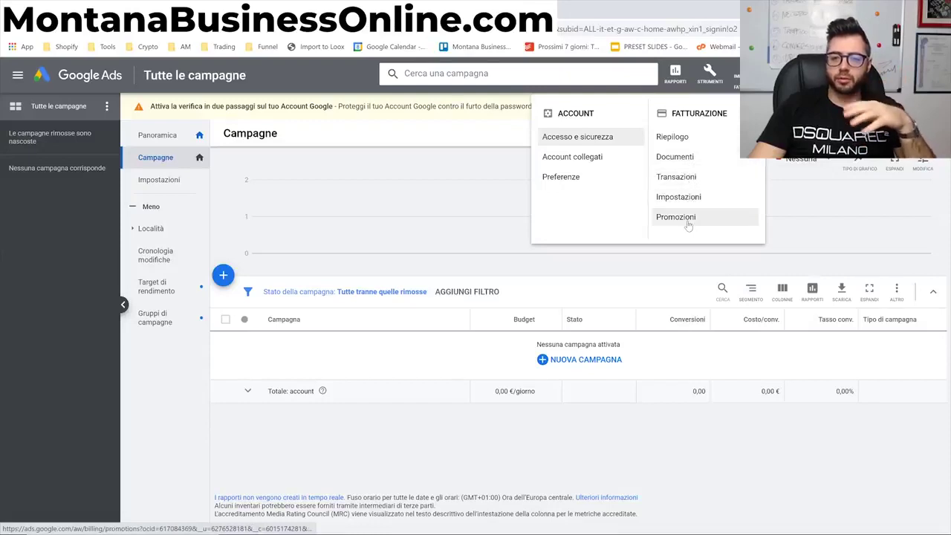
right_click(700, 136)
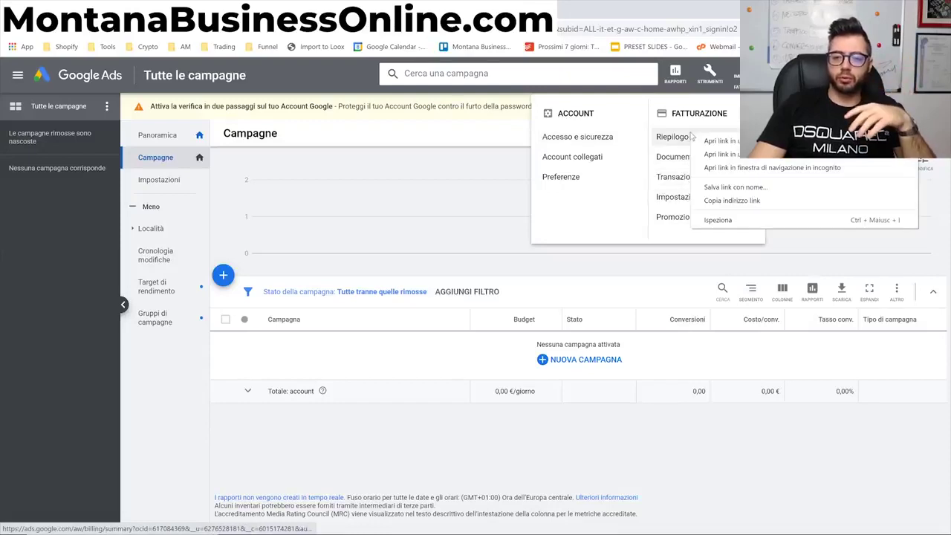
left_click(705, 141)
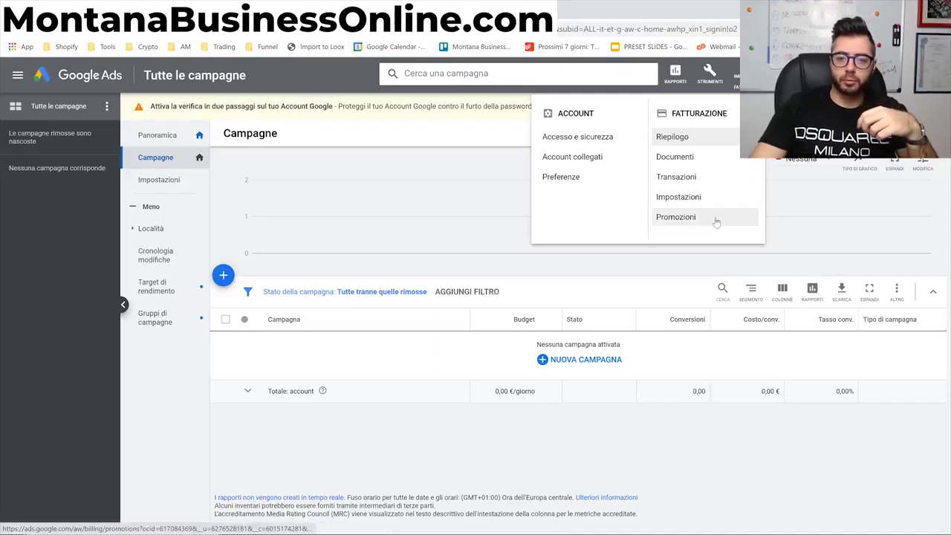
left_click(673, 137)
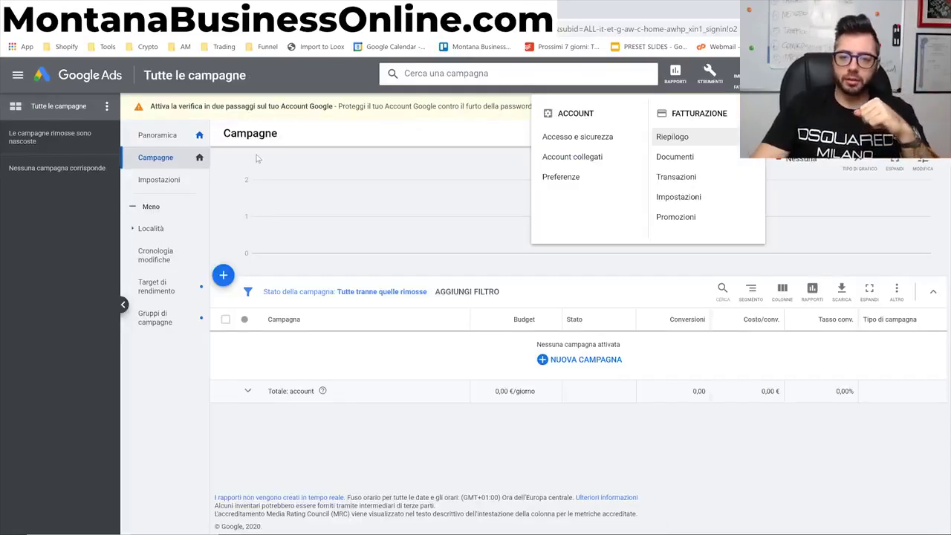
right_click(578, 146)
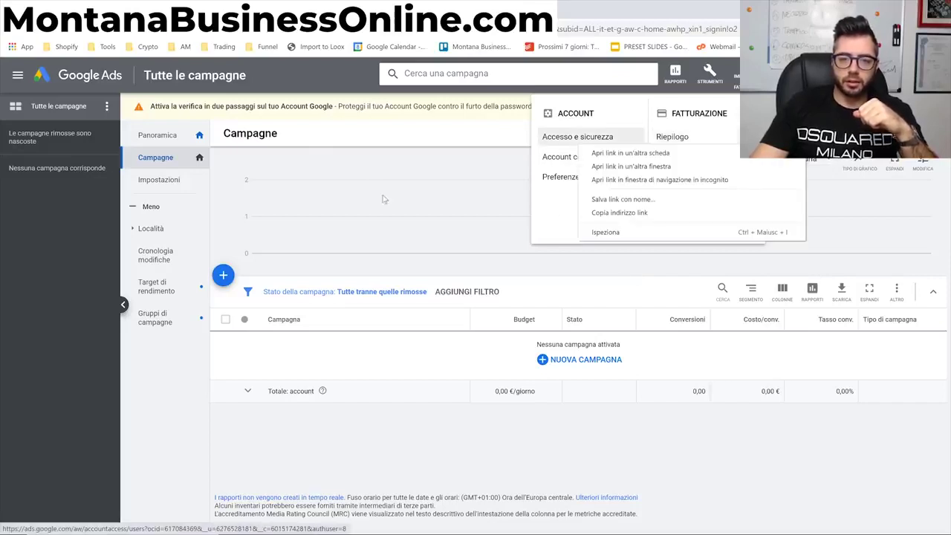
left_click(369, 135)
left_click(368, 135)
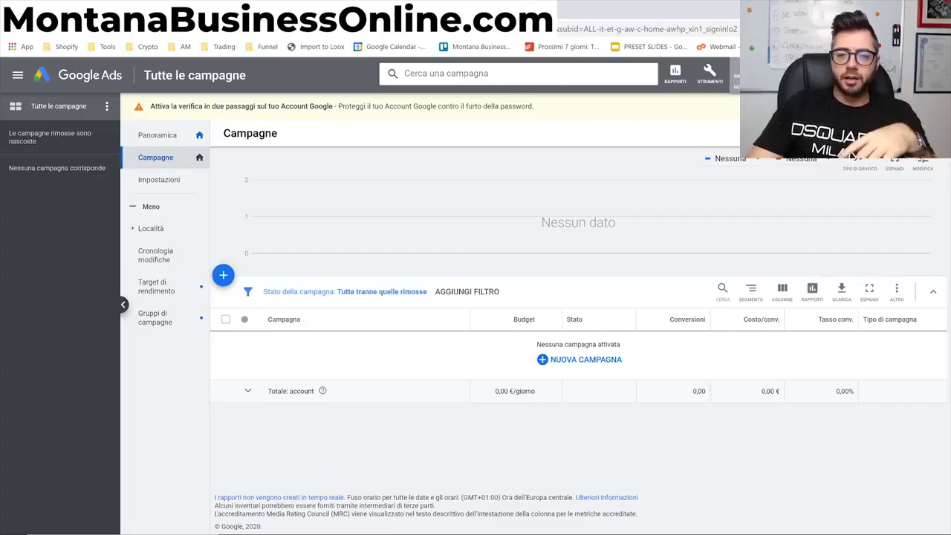
- Open the account's Account collegati page to view the services that can be linked to Google Ads
left_click(734, 80)
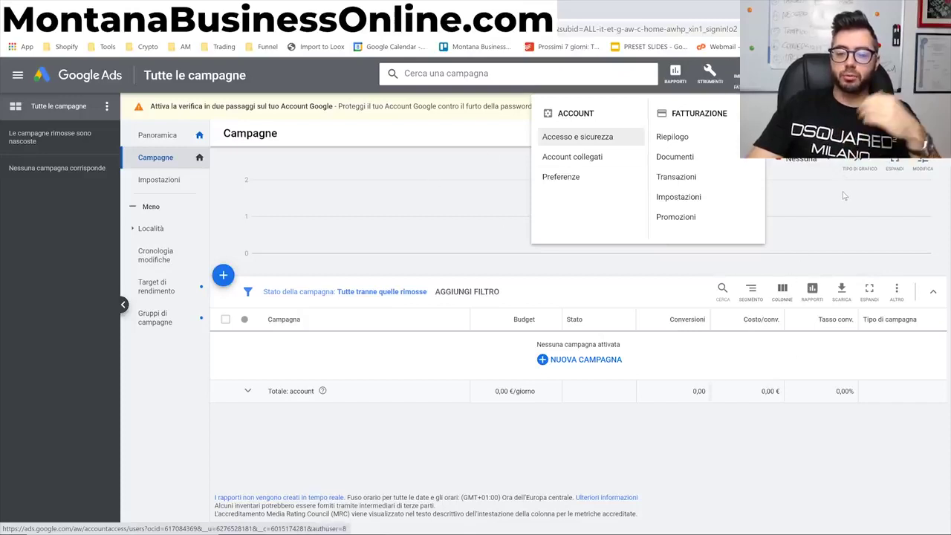
left_click(436, 137)
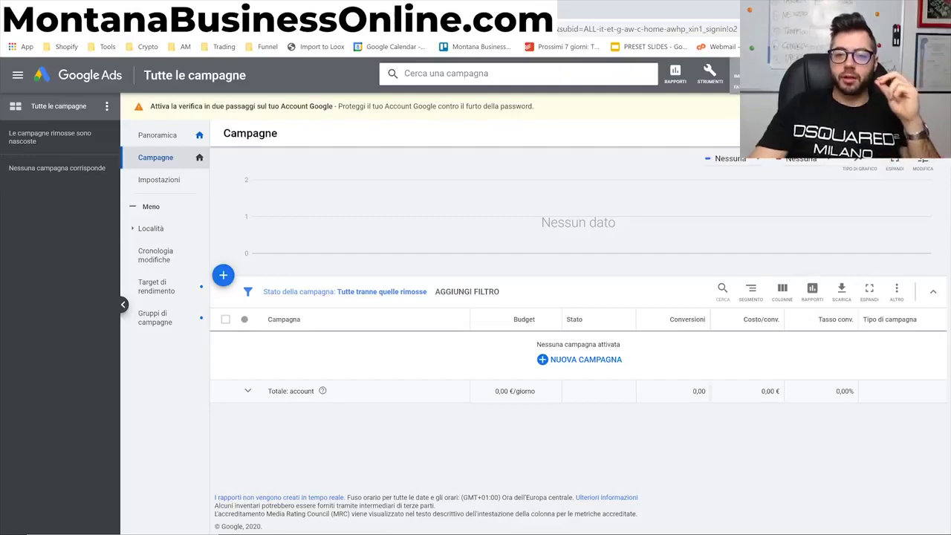
left_click(735, 75)
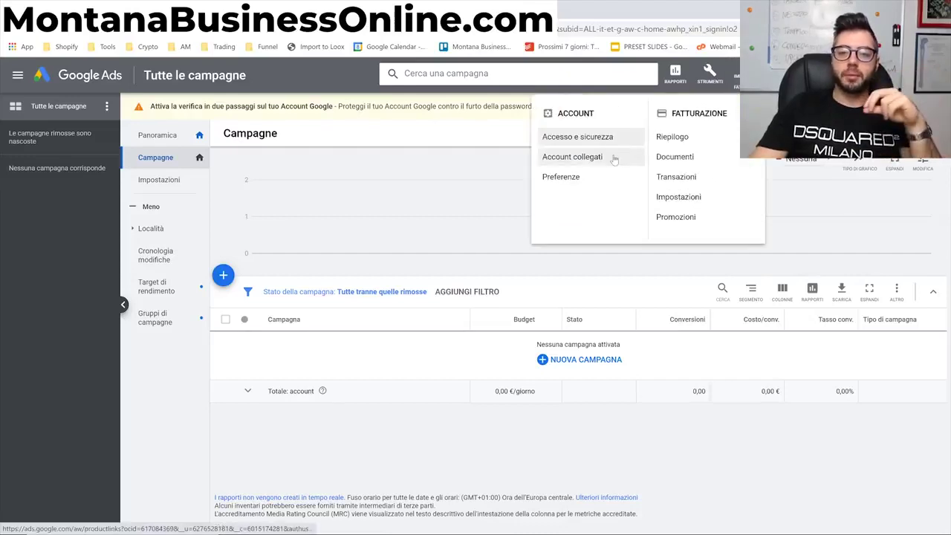
left_click(579, 158)
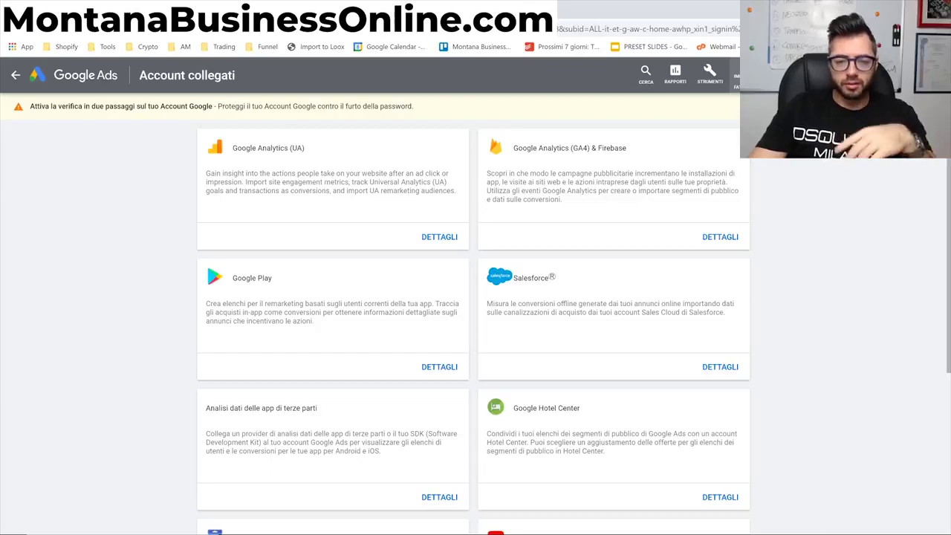
- Review the services that can be linked to the account, from Google Play and Salesforce through Google Merchant Center, YouTube, Search Console and Ads Data Hub
scroll(475, 264, "down", 2)
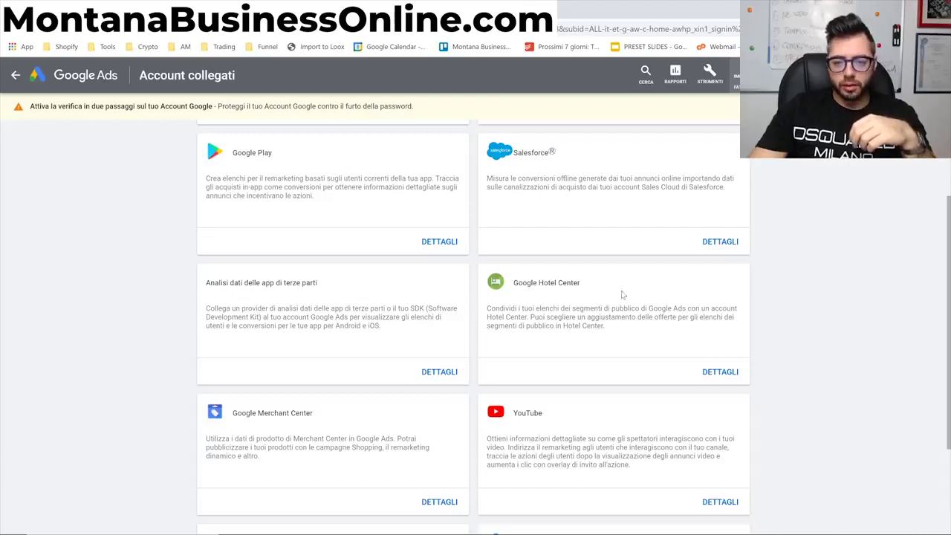
scroll(327, 327, "down", 2)
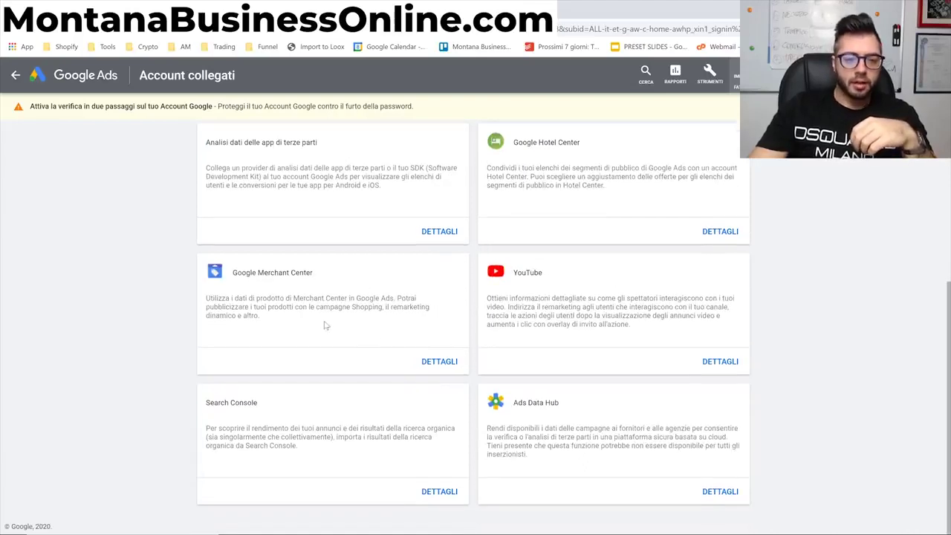
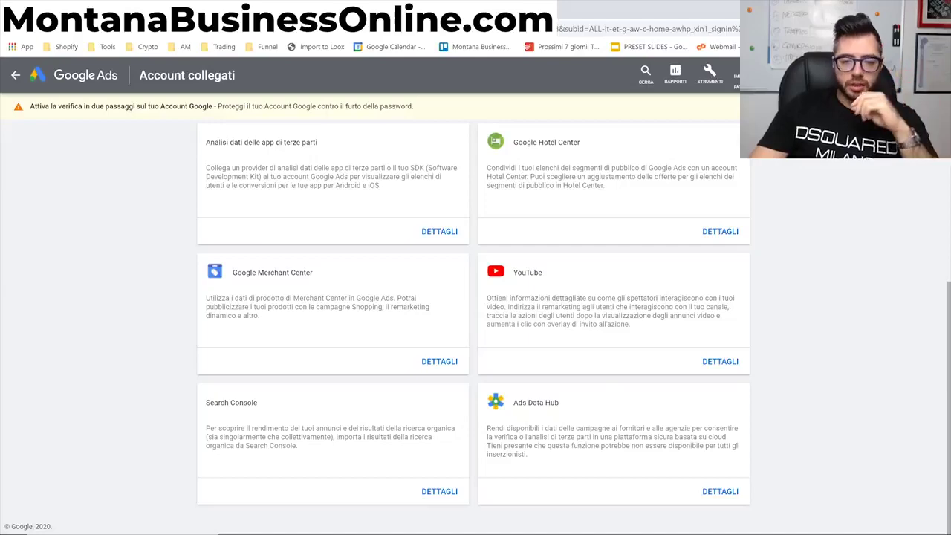
scroll(646, 427, "up", 4)
scroll(650, 429, "down", 4)
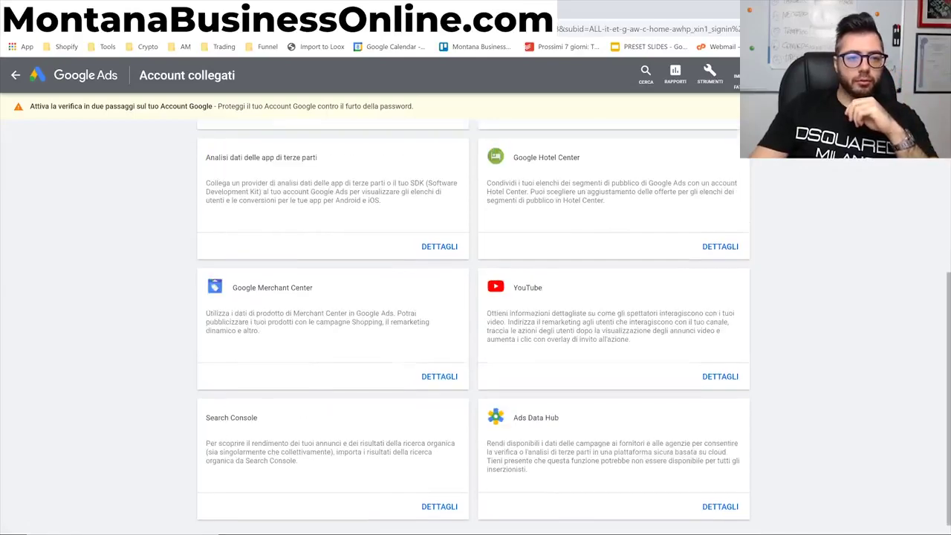
- Leave the linked accounts page for the Tutte le campagne overview and display the available account tools, including Google Merchant Center
left_click(20, 76)
left_click(20, 76)
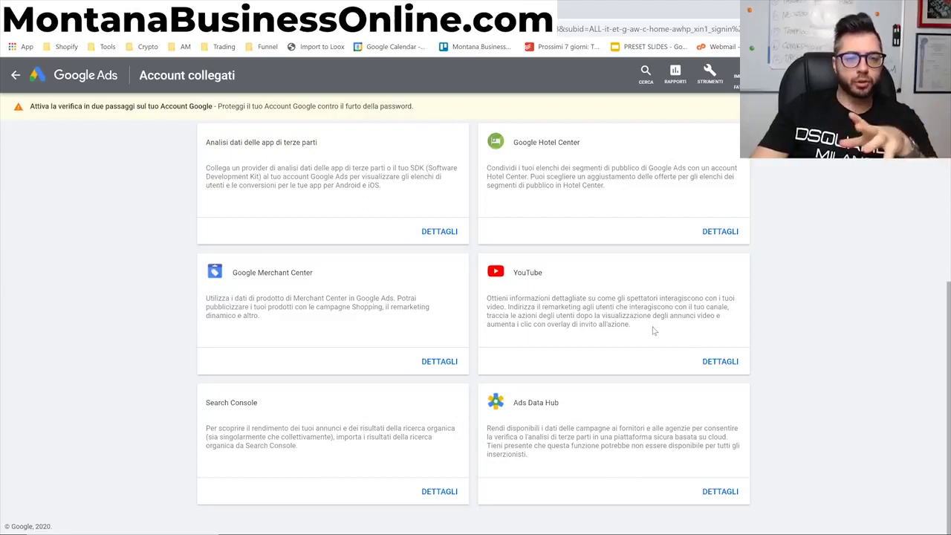
left_click(15, 77)
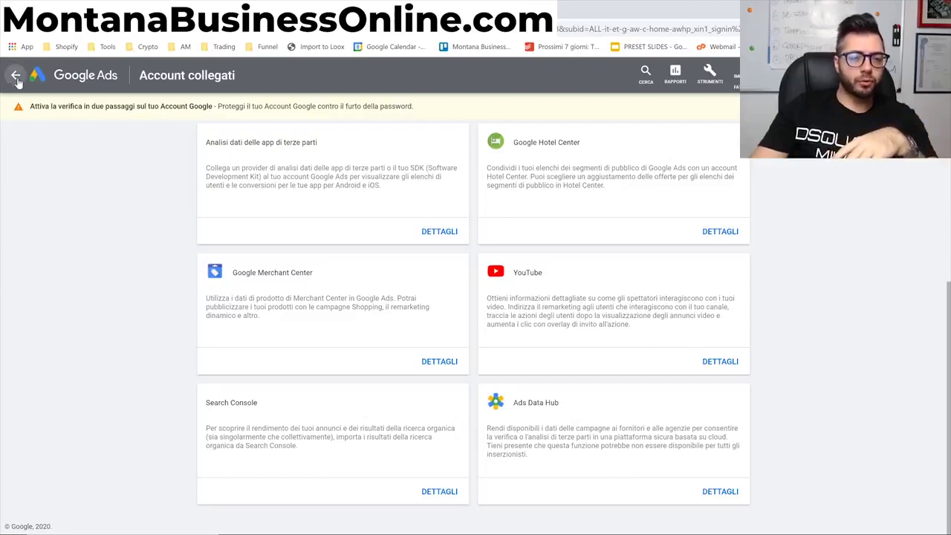
left_click(710, 74)
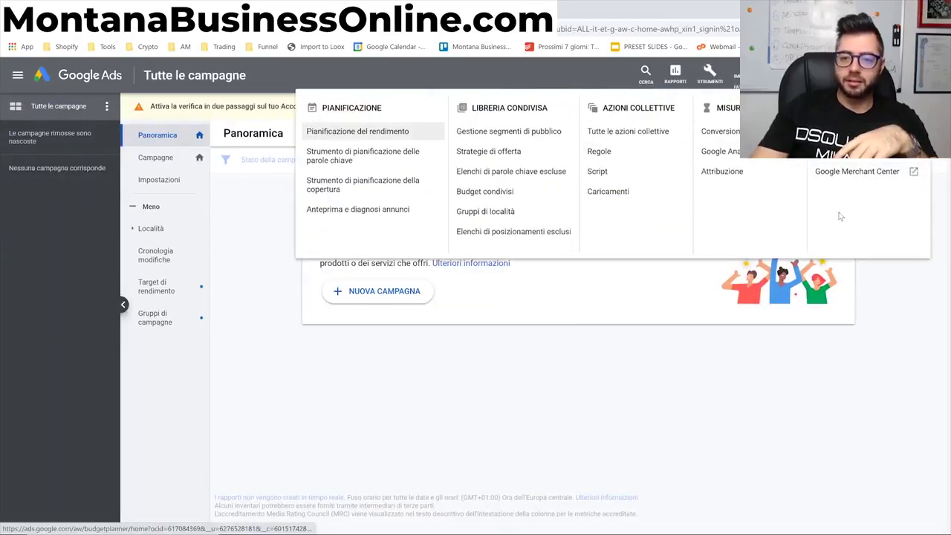